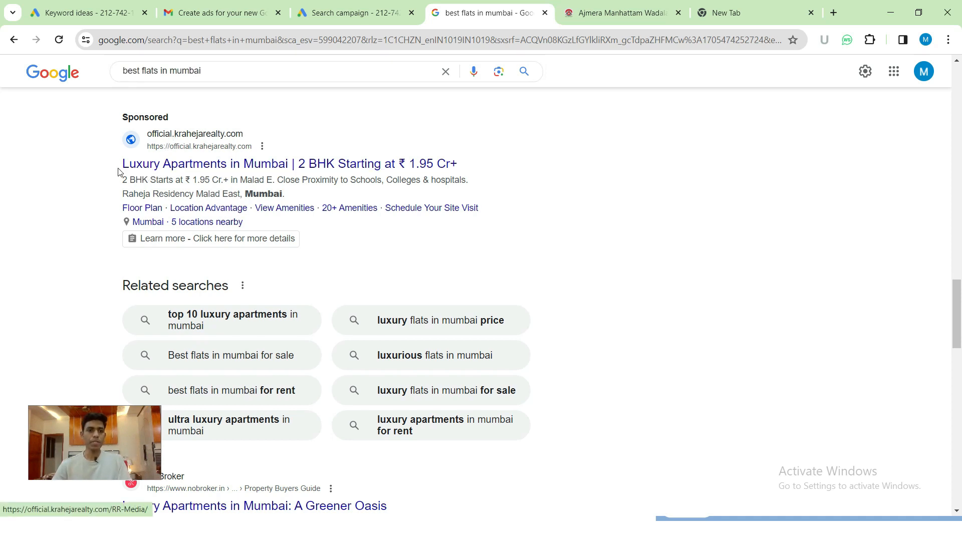
Open the sponsored "Luxury Apartments in Mumbai" ad in a separate browser tab and return to the search results.
drag(118, 165, 212, 169)
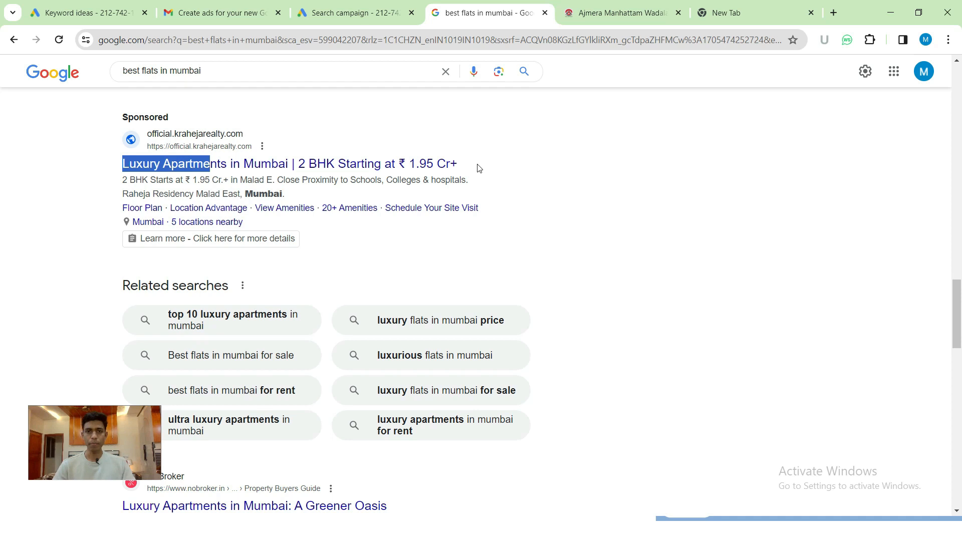
click(63, 172)
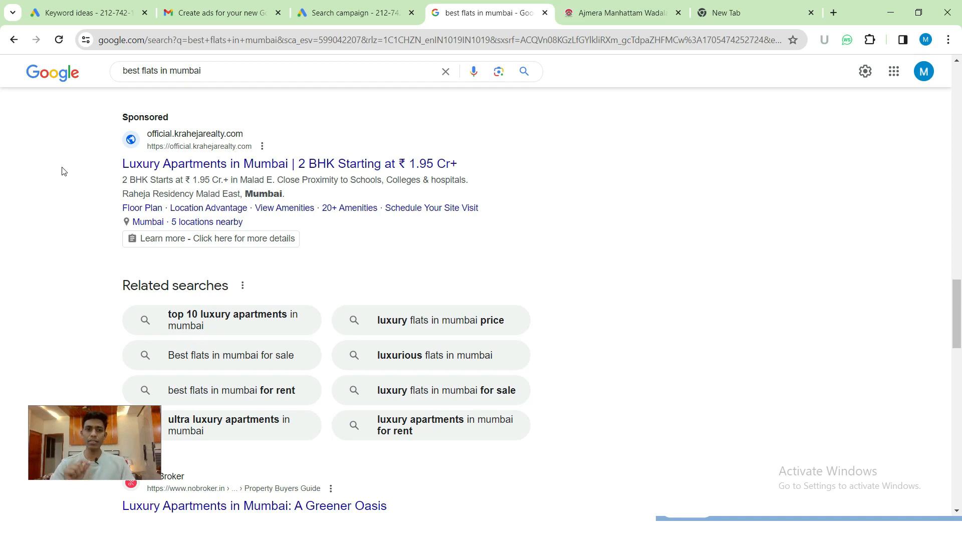
right_click(156, 164)
click(179, 172)
click(526, 7)
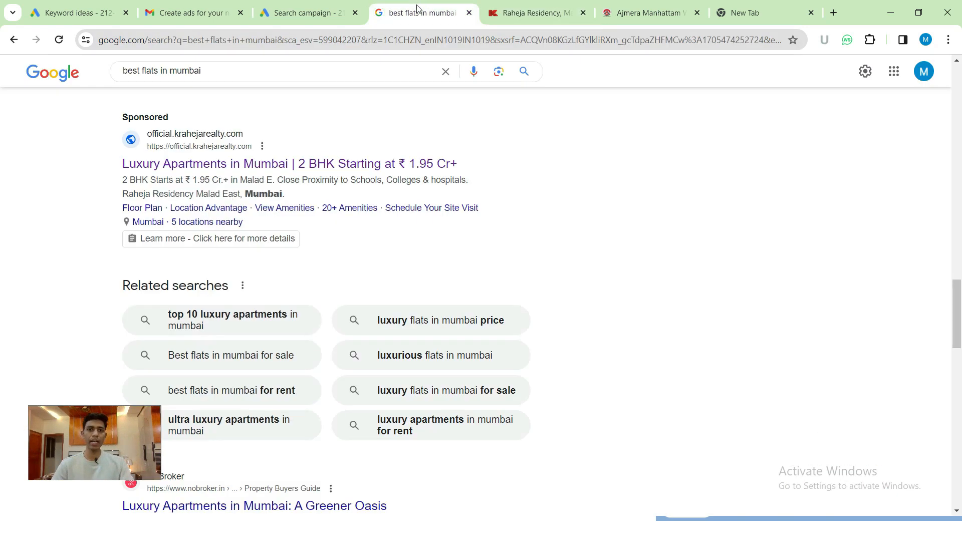
click(423, 13)
Review the campaign draft's Ads section alongside the Ad Copy slide and the sponsored search result.
click(290, 16)
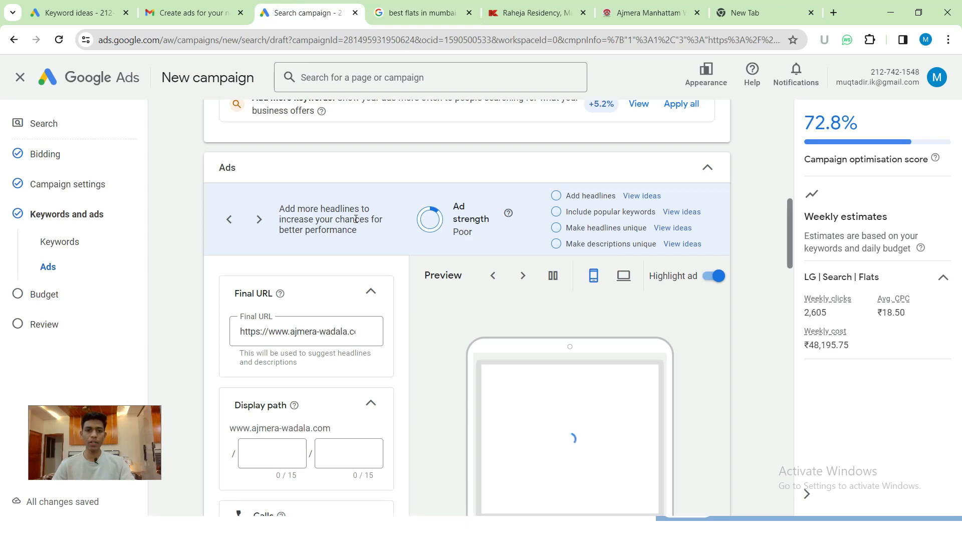
key(alt+Tab)
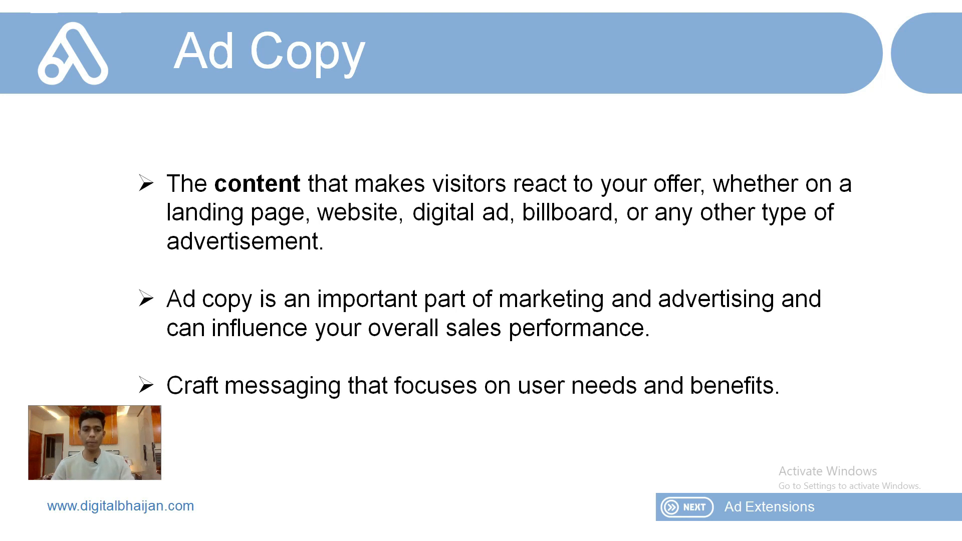
key(alt+Tab)
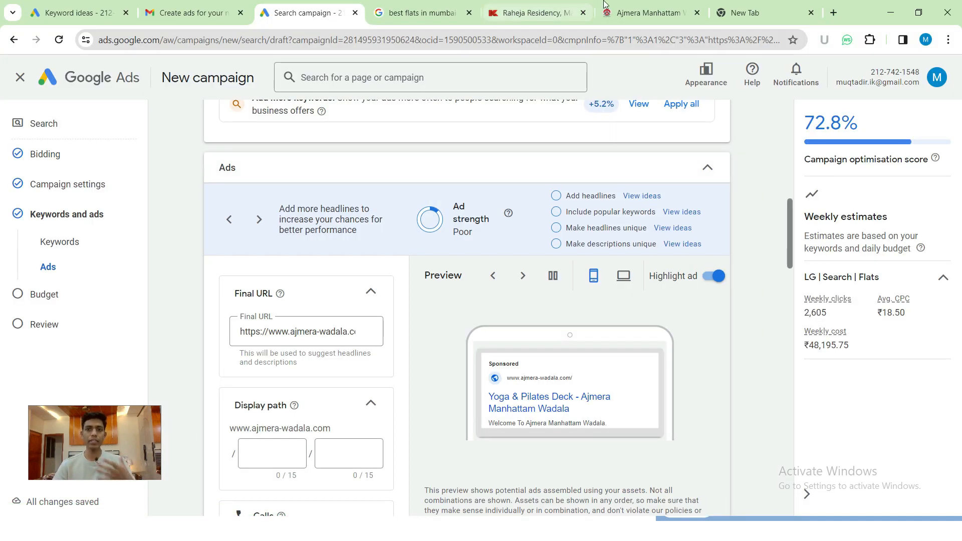
click(434, 9)
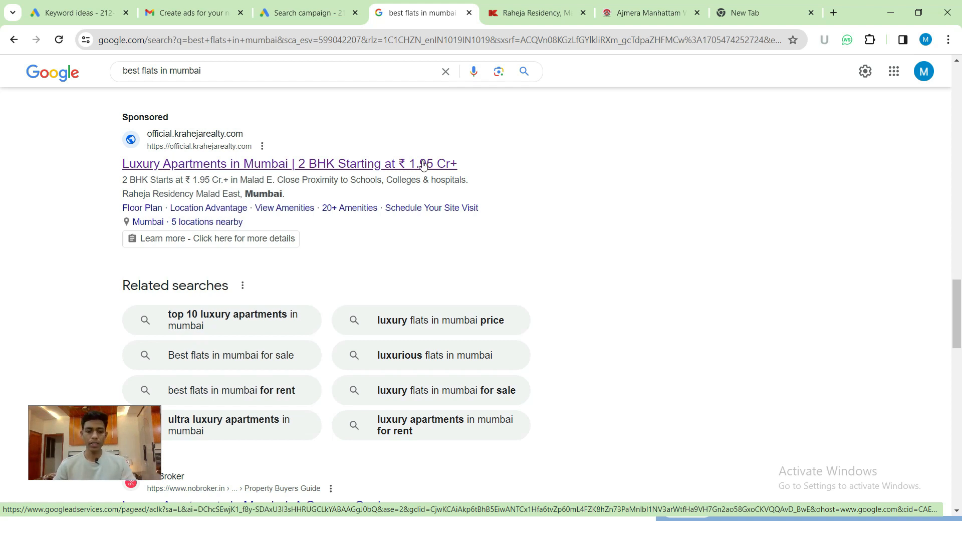
key(alt+Tab)
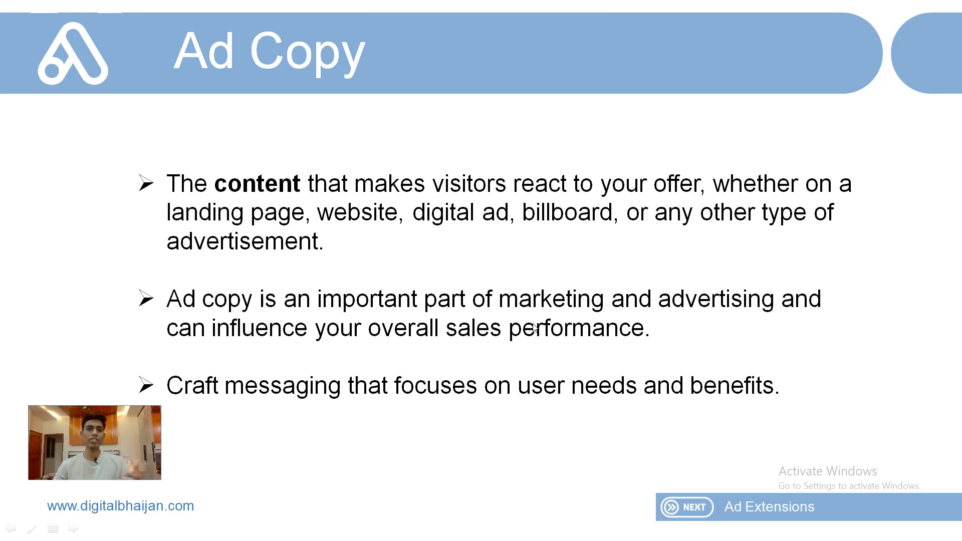
key(alt+Tab)
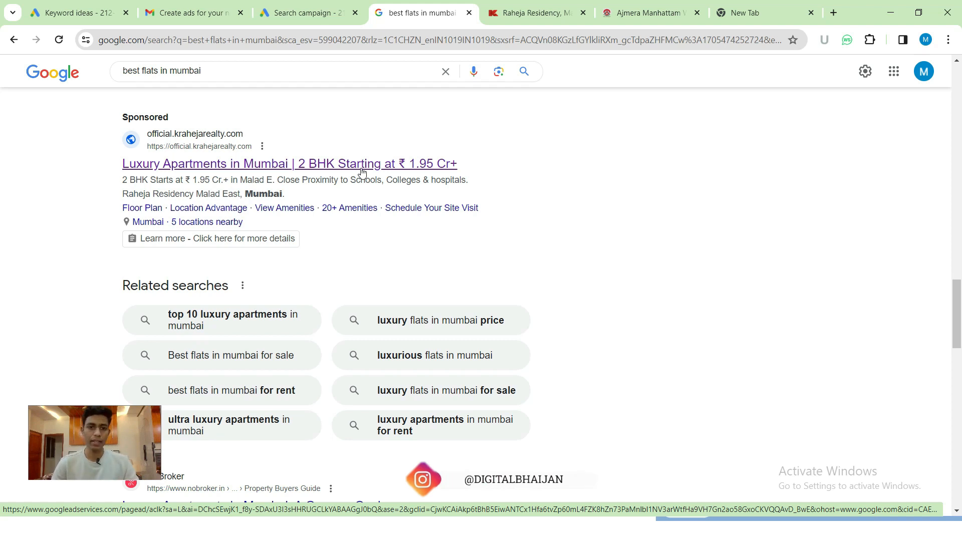
Open the sponsored ad's Raheja Residency landing page, dismiss the enquiry pop-up and look over the banner and enquiry form.
click(362, 172)
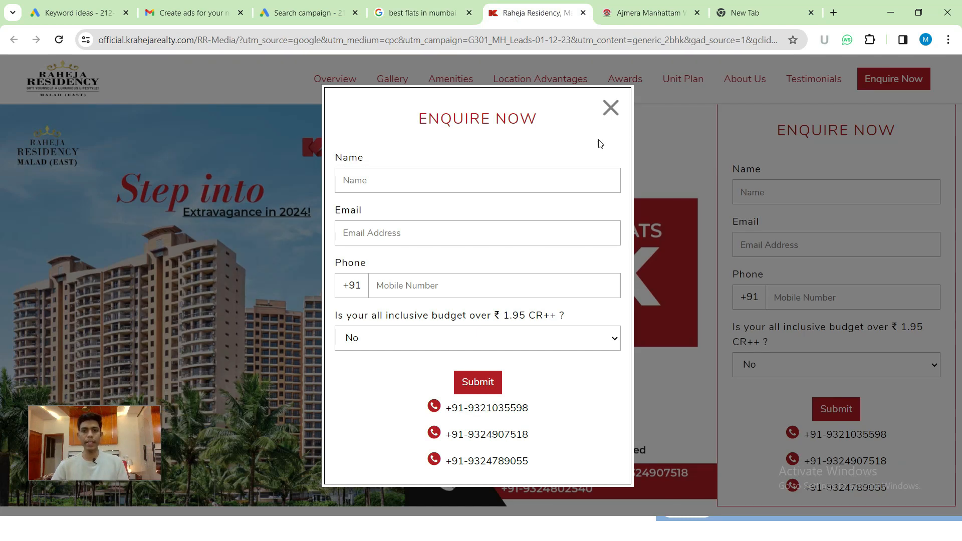
click(611, 107)
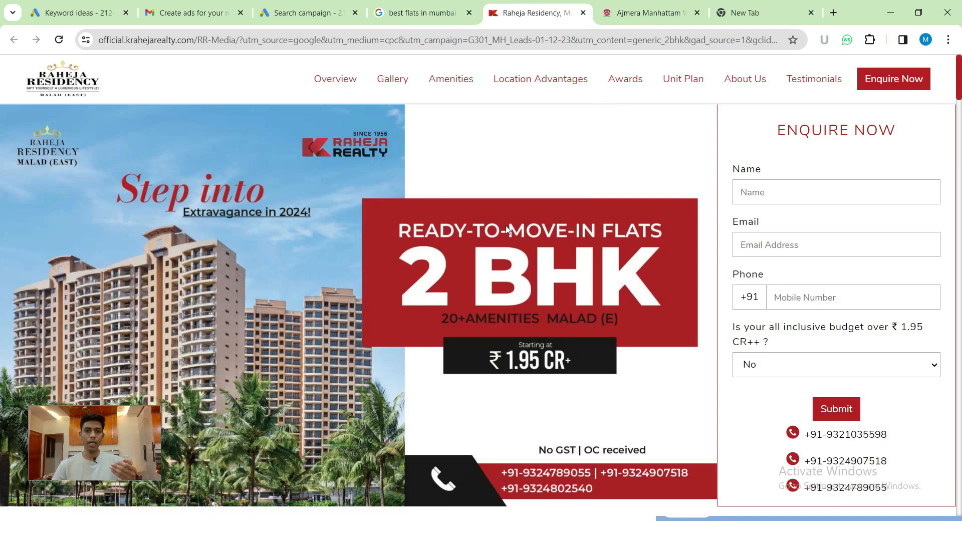
scroll(490, 258, down, 3)
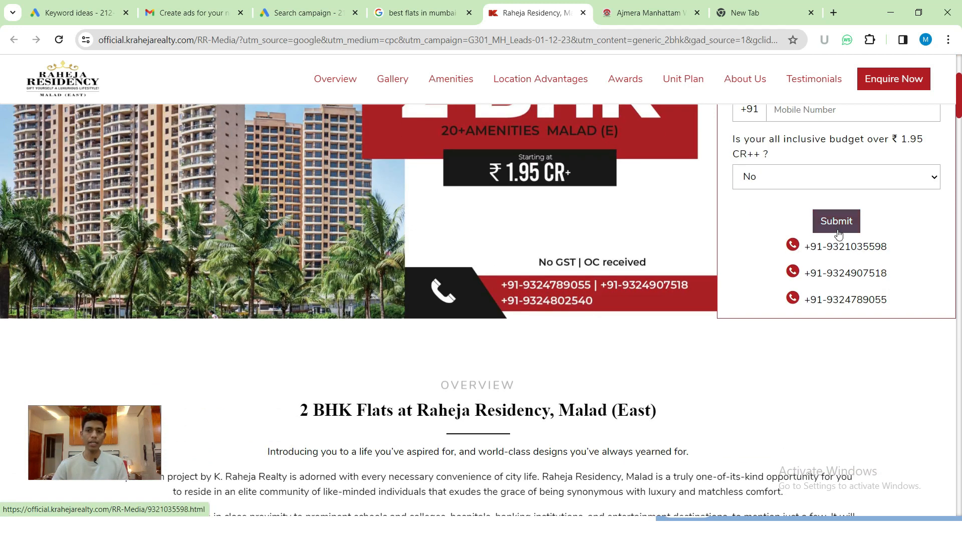
scroll(834, 218, up, 3)
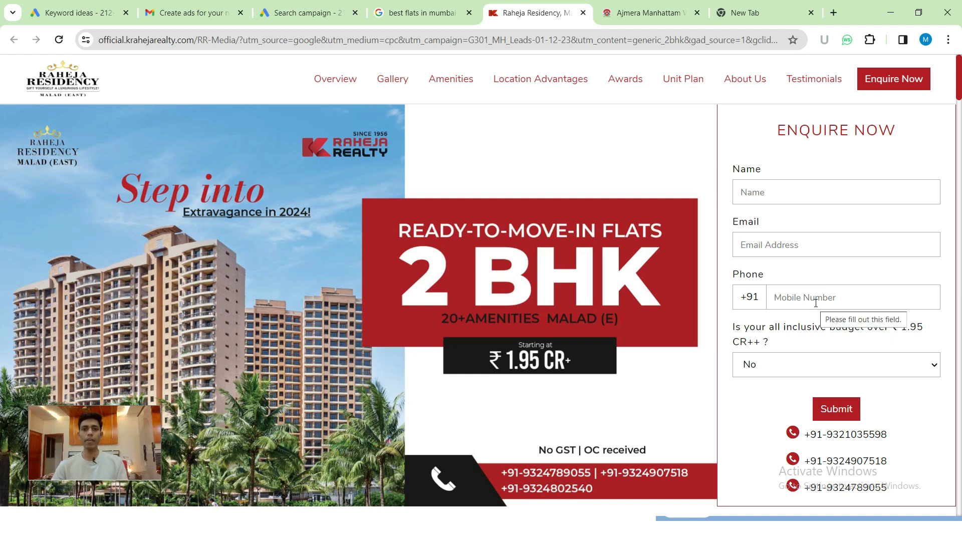
Return to the Google Ads campaign draft and examine the ad strength rating and the weekly estimates.
click(320, 6)
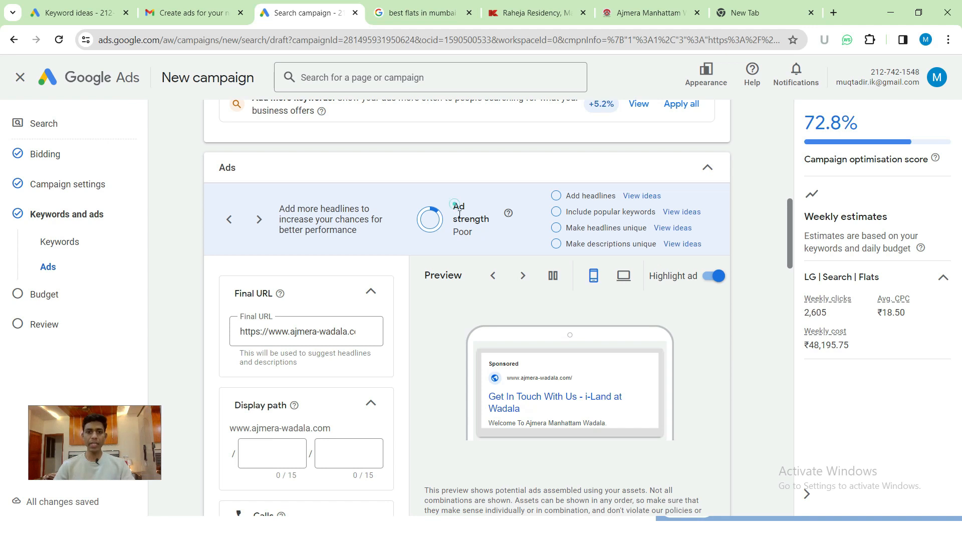
drag(454, 206, 471, 233)
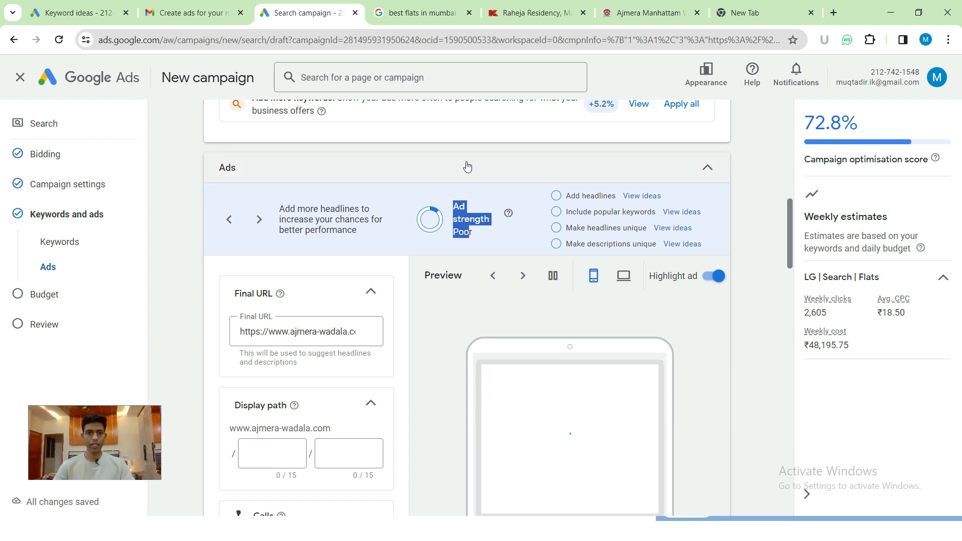
click(175, 212)
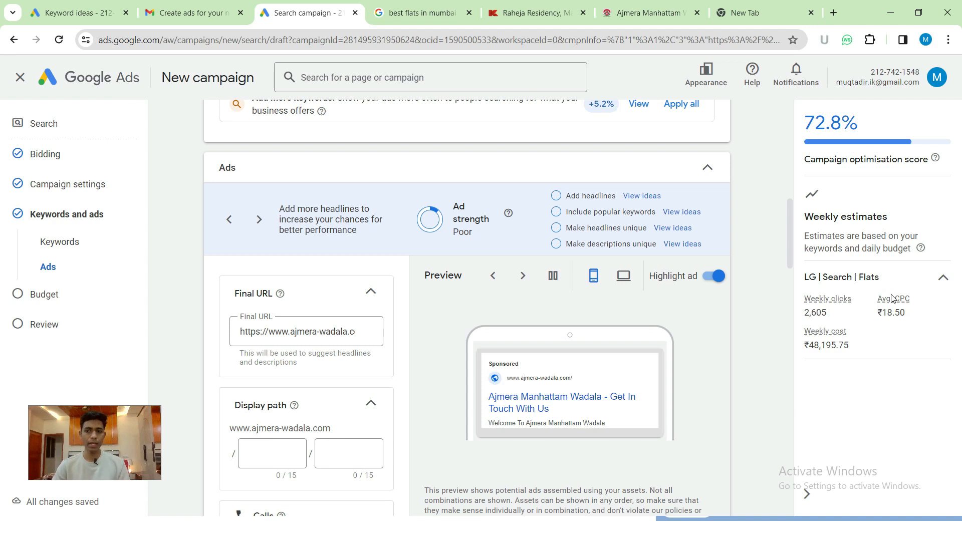
mouse_move(893, 304)
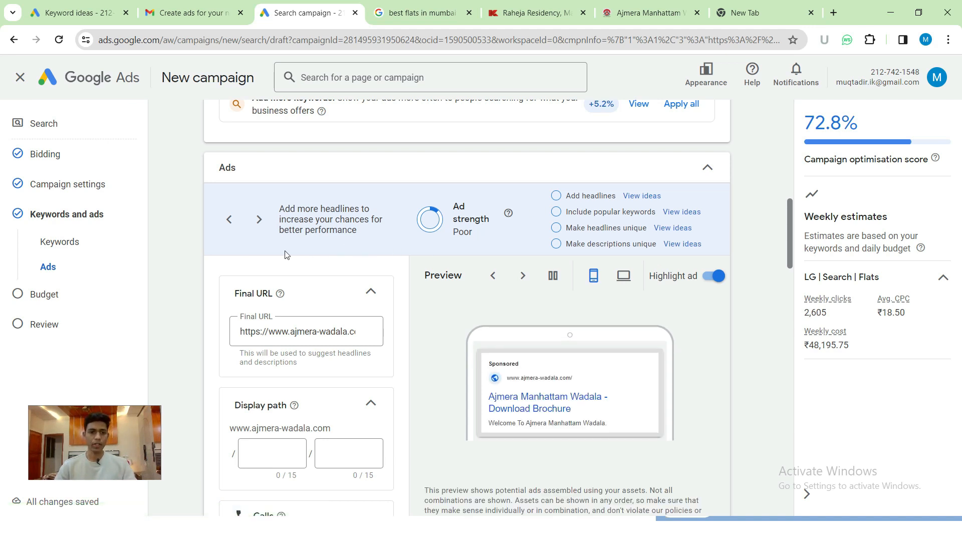
Check the final URL entered for the ad.
scroll(199, 238, down, 2)
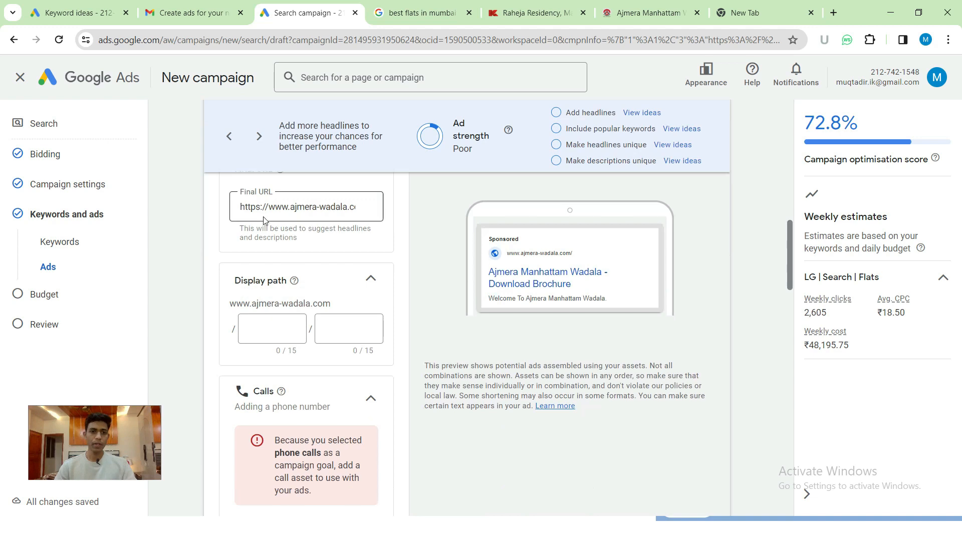
scroll(226, 238, up, 1)
click(282, 269)
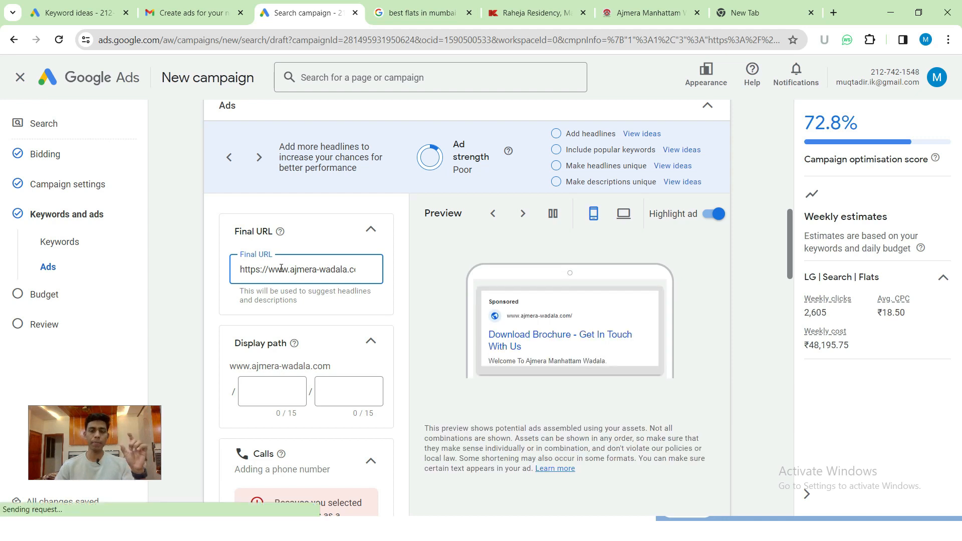
triple_click(254, 271)
click(189, 247)
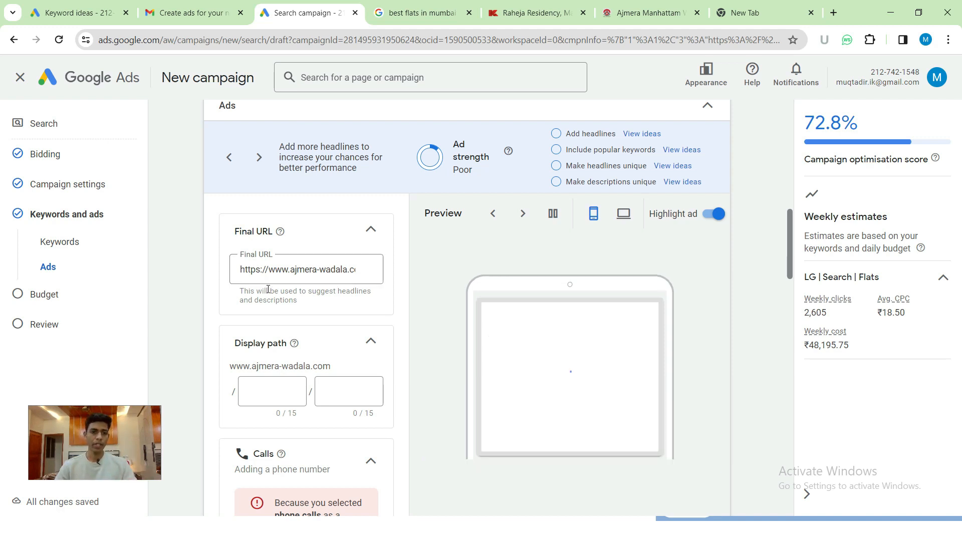
Fill the ad's two display path fields with 2bhk and jssd.
scroll(275, 289, down, 1)
click(271, 328)
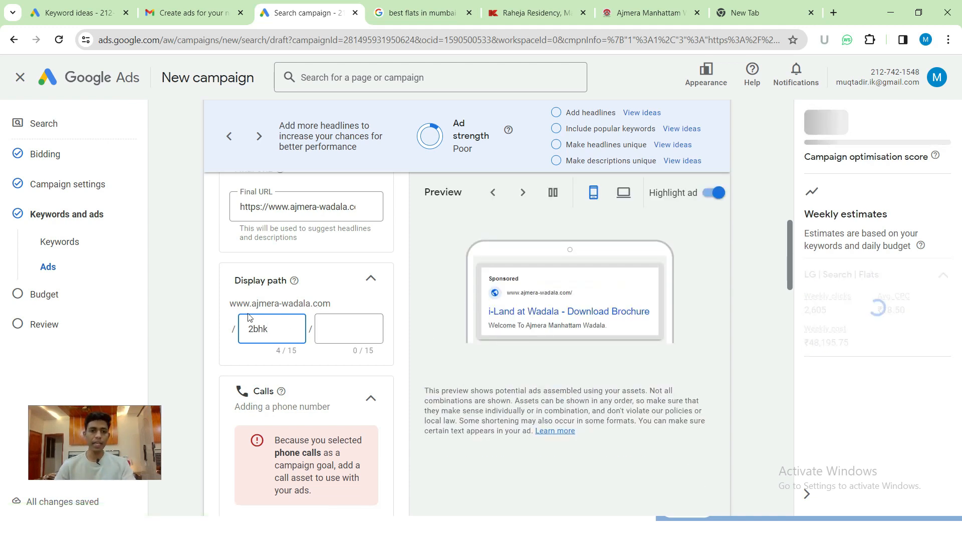
click(208, 266)
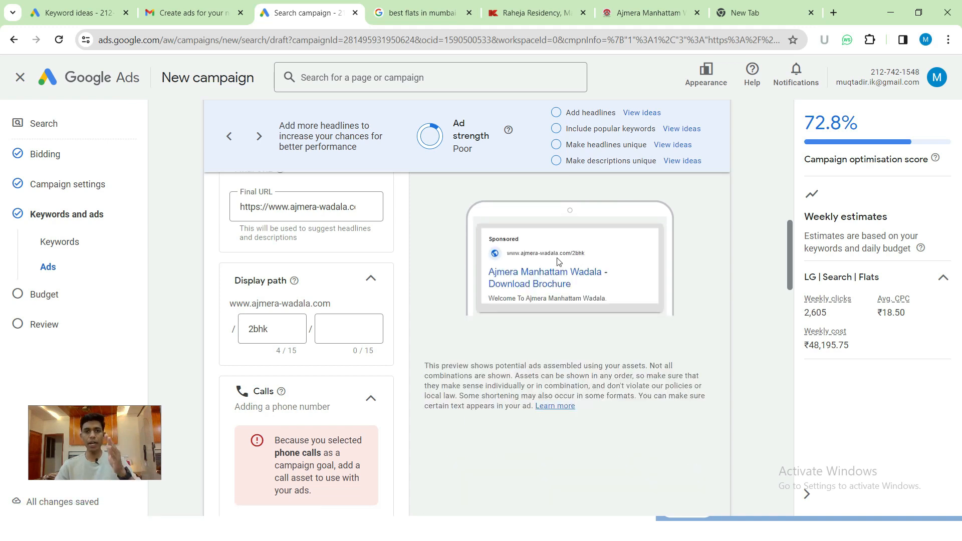
click(328, 332)
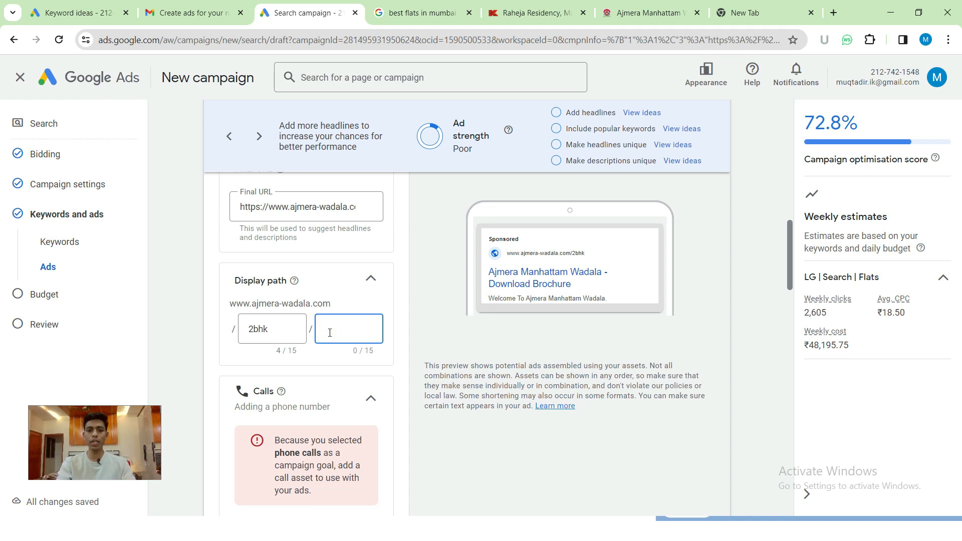
text(jssd)
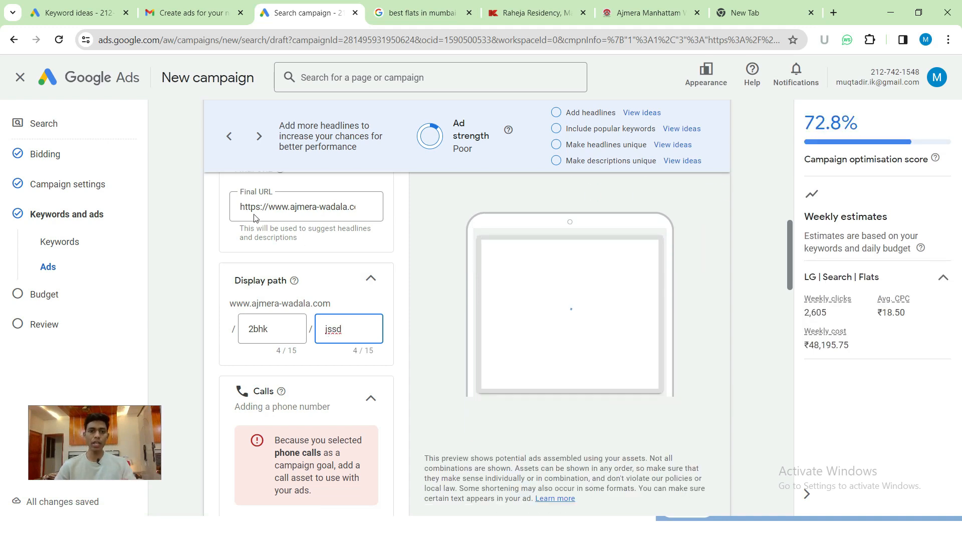
Inspect the full final URL and clear both display path fields.
drag(242, 206, 353, 209)
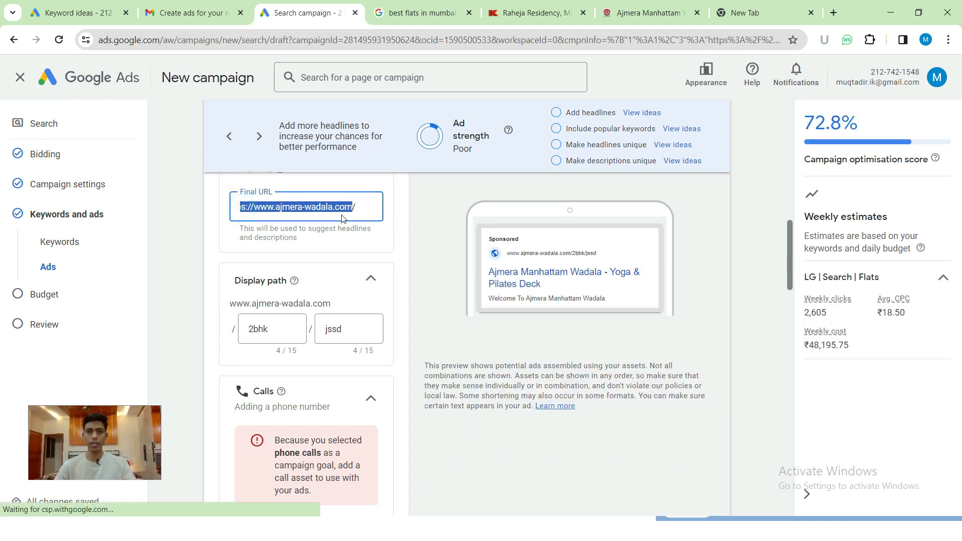
click(184, 258)
drag(350, 333, 231, 331)
key(BackSpace)
key(BackSpace)
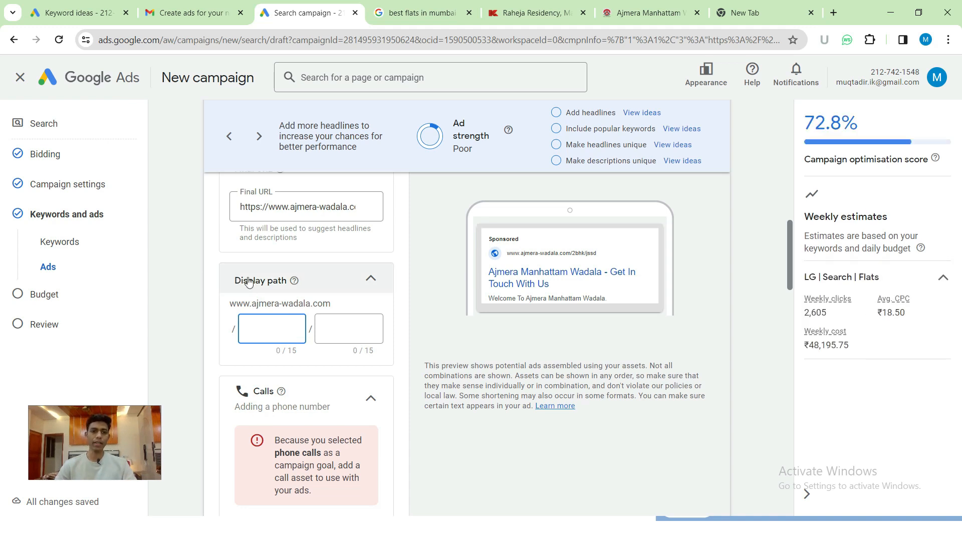
Collapse the Final URL, Display path and Calls sections to get to the ad's headlines.
scroll(251, 276, up, 1)
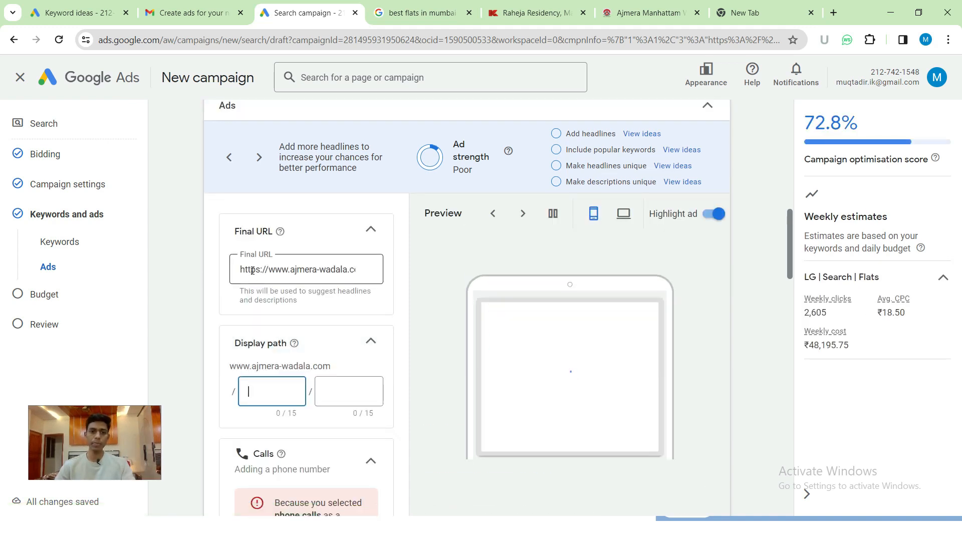
click(370, 231)
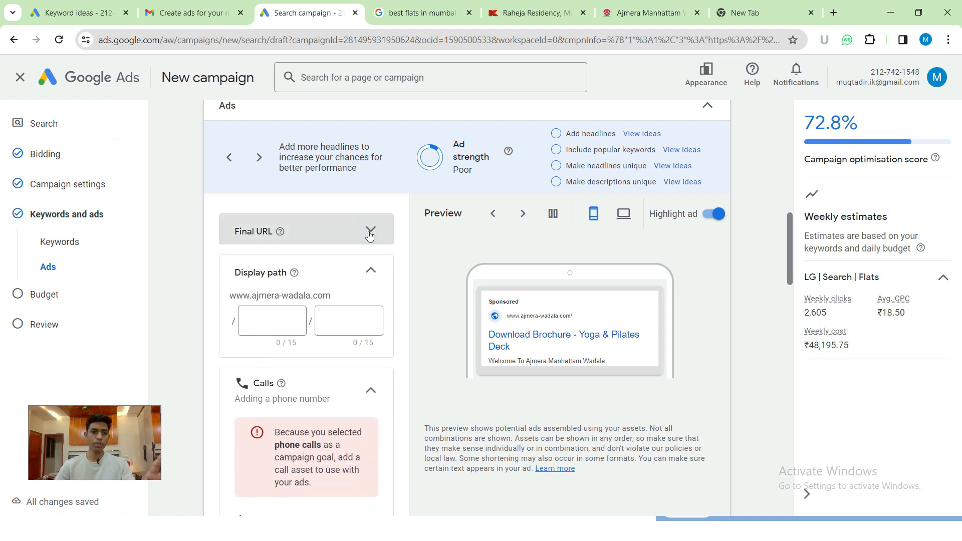
click(371, 274)
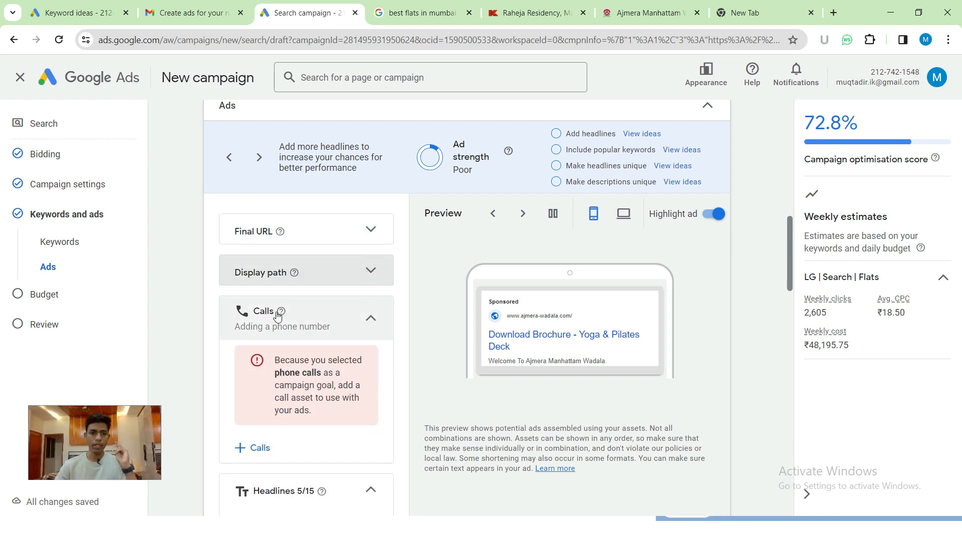
click(362, 324)
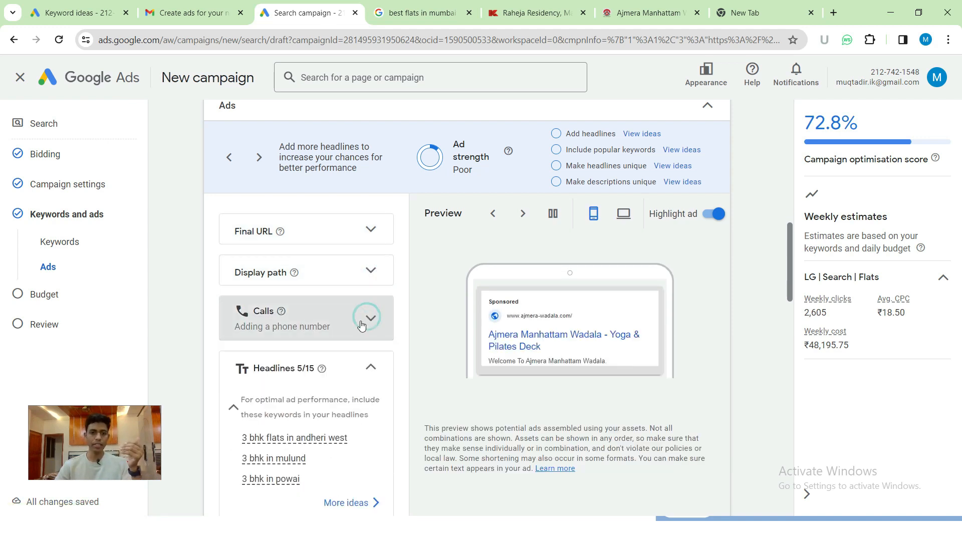
scroll(351, 326, down, 2)
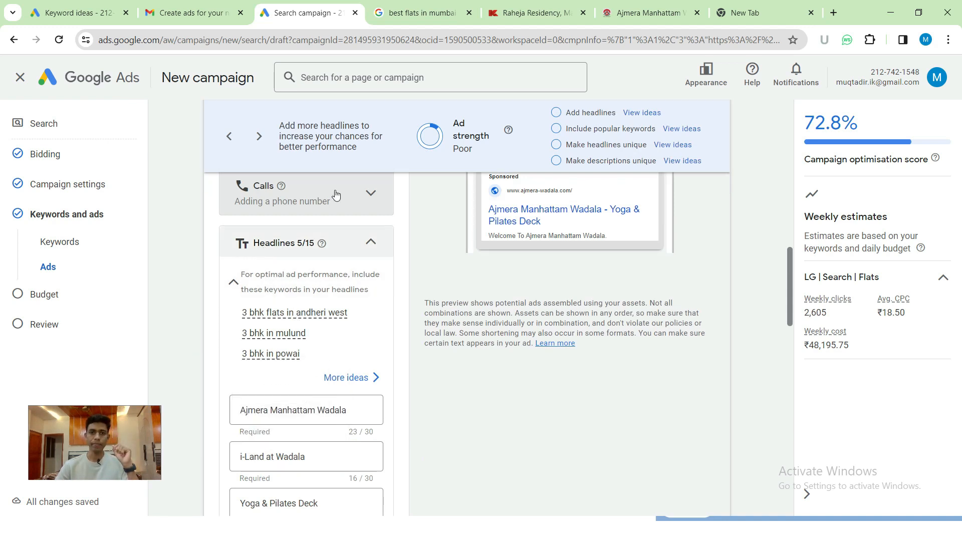
Examine the headline of the sponsored Raheja ad in the search results and return to the campaign draft.
click(411, 11)
drag(121, 164, 462, 165)
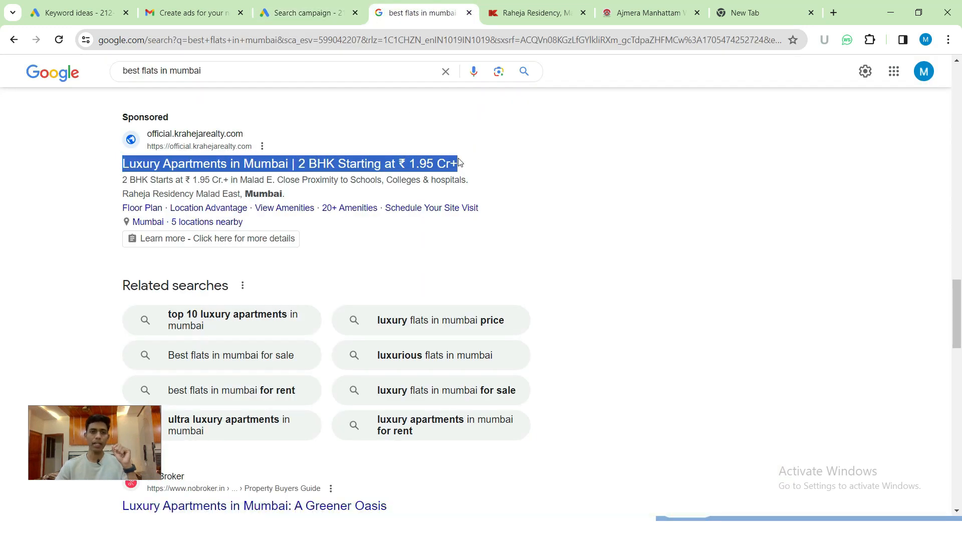
click(308, 13)
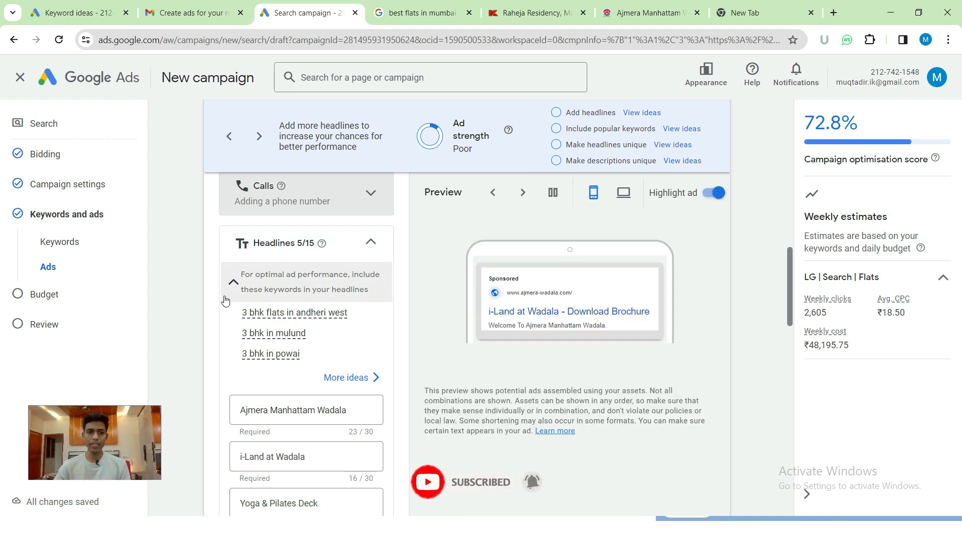
Review the ad's prefilled headlines, from Ajmera Manhattam Wadala through Download Brochure.
scroll(225, 299, down, 2)
drag(242, 286, 346, 289)
drag(242, 332, 311, 333)
scroll(308, 341, down, 1)
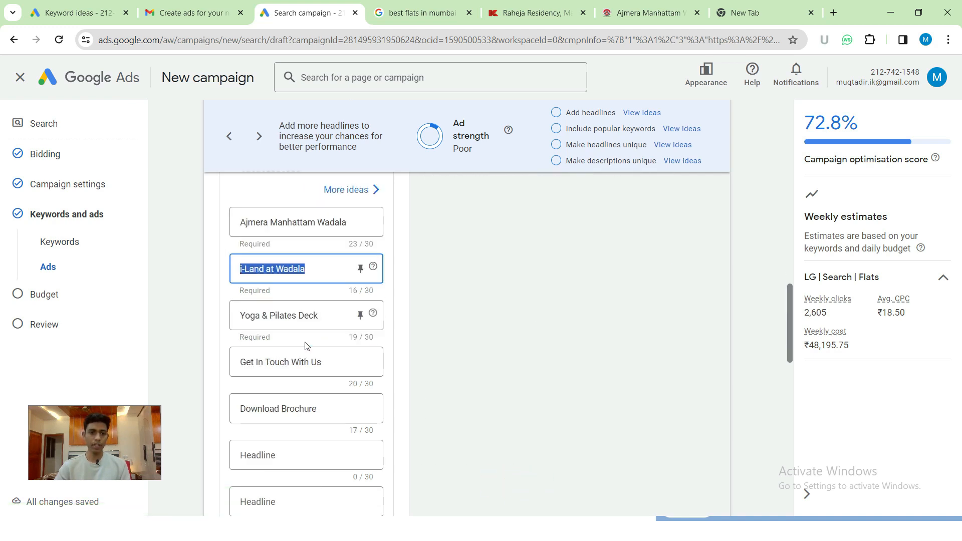
click(241, 319)
drag(303, 362, 250, 362)
drag(257, 409, 308, 407)
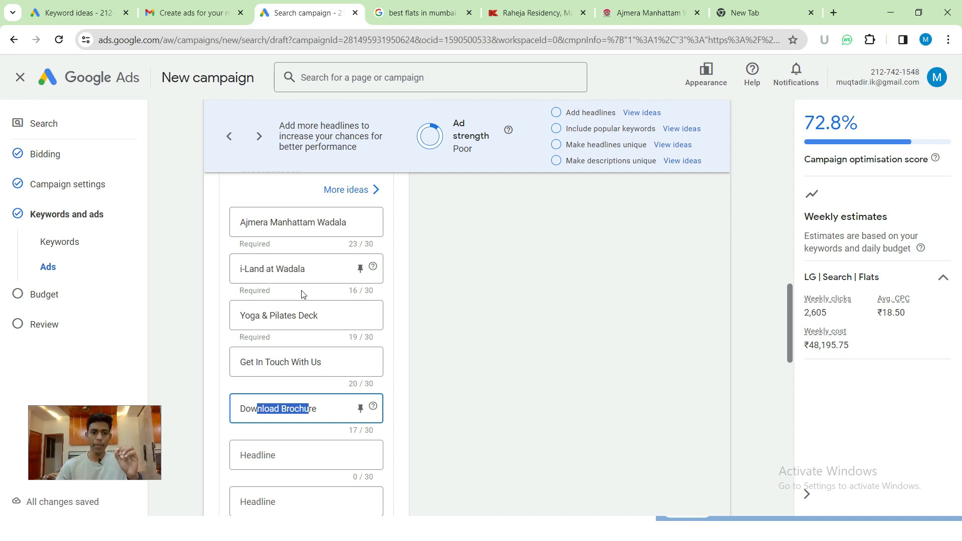
scroll(302, 295, up, 1)
scroll(302, 295, up, 1)
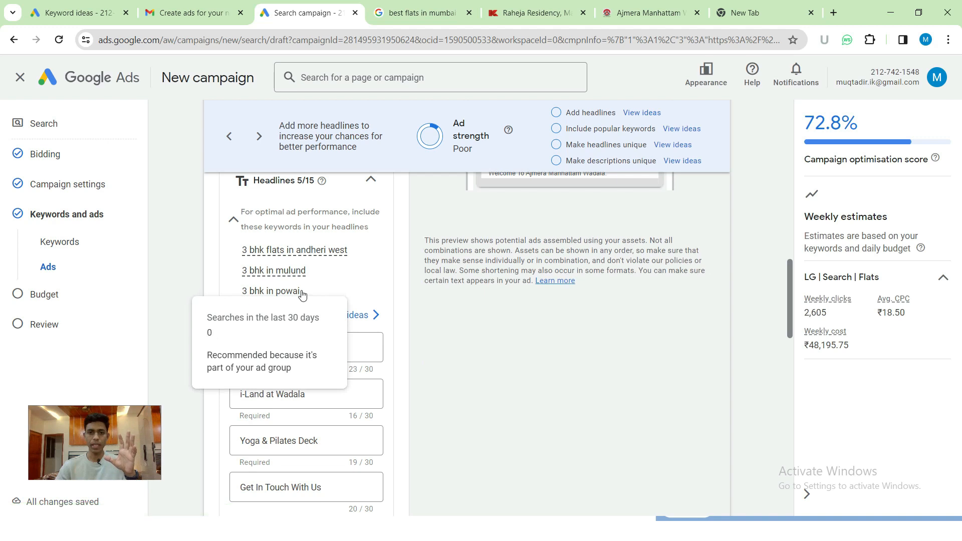
scroll(298, 291, down, 1)
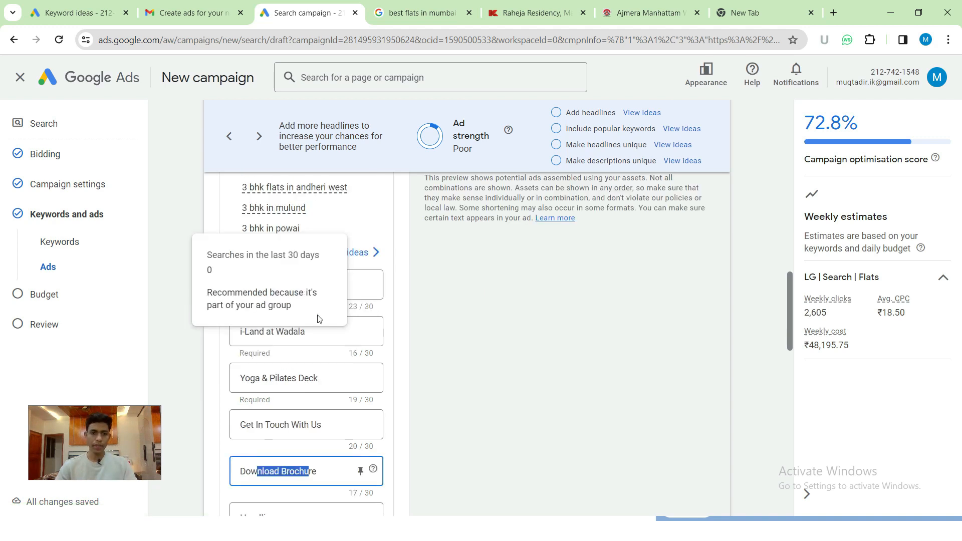
triple_click(334, 285)
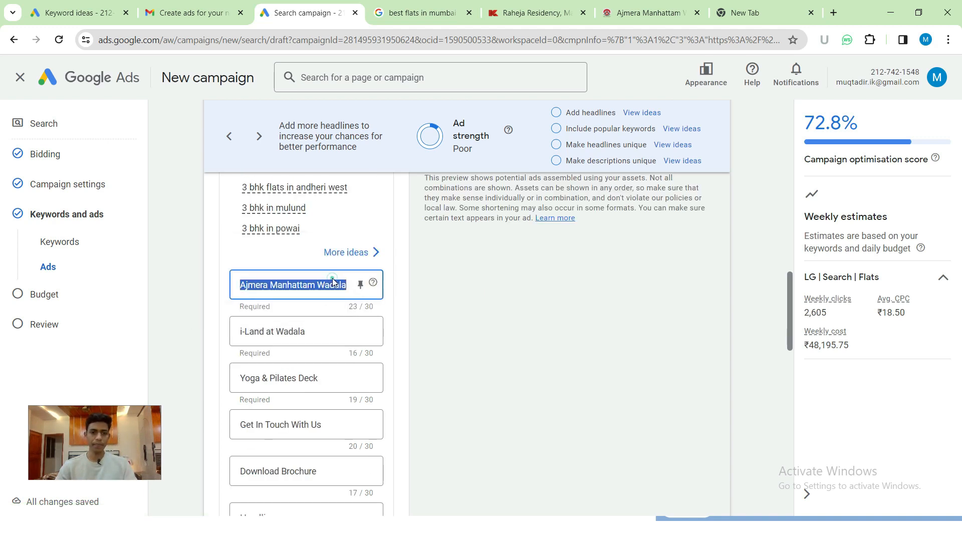
key(BackSpace)
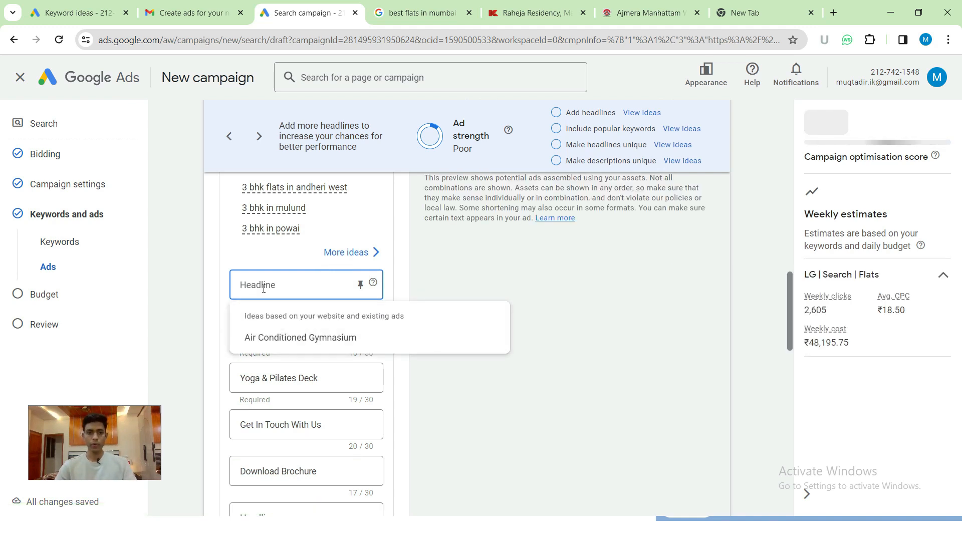
click(213, 312)
key(ctrl+z)
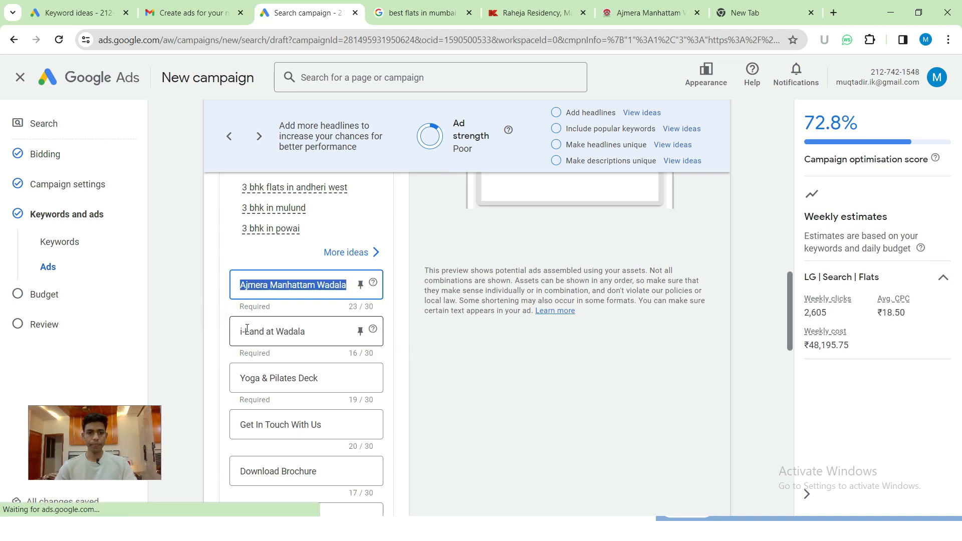
click(203, 292)
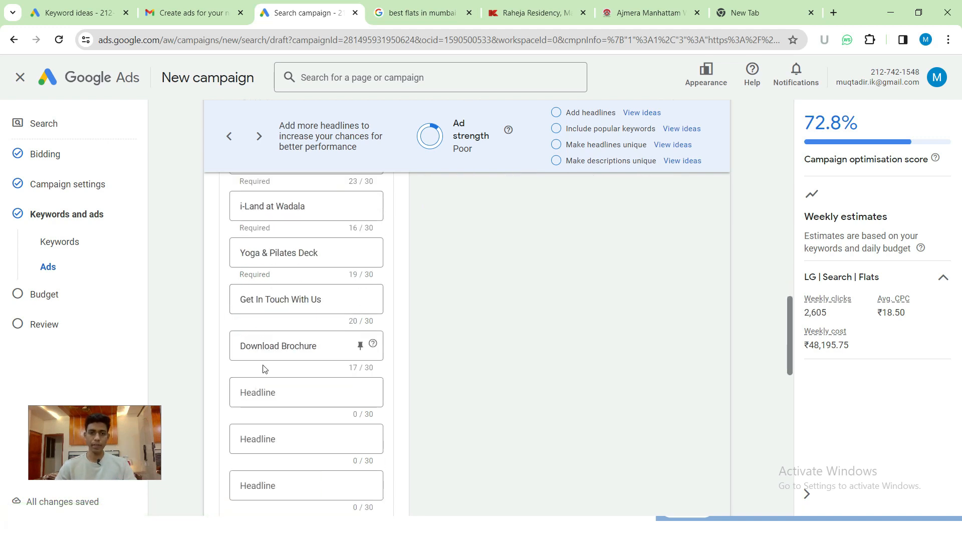
click(376, 321)
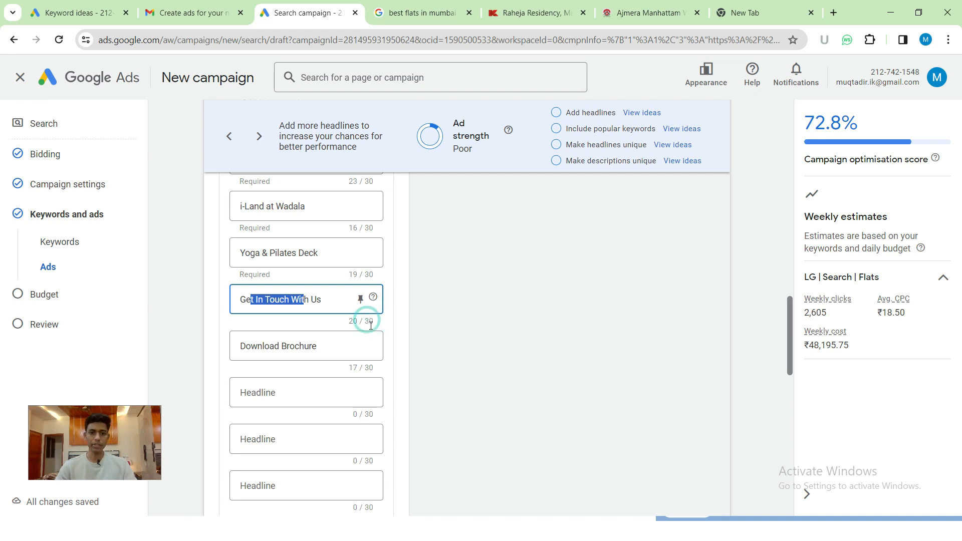
click(307, 297)
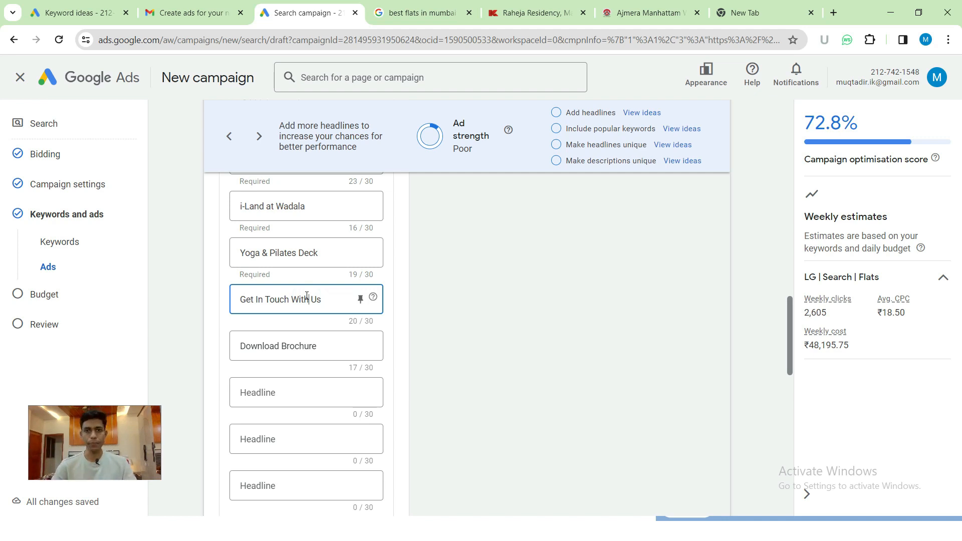
click(304, 345)
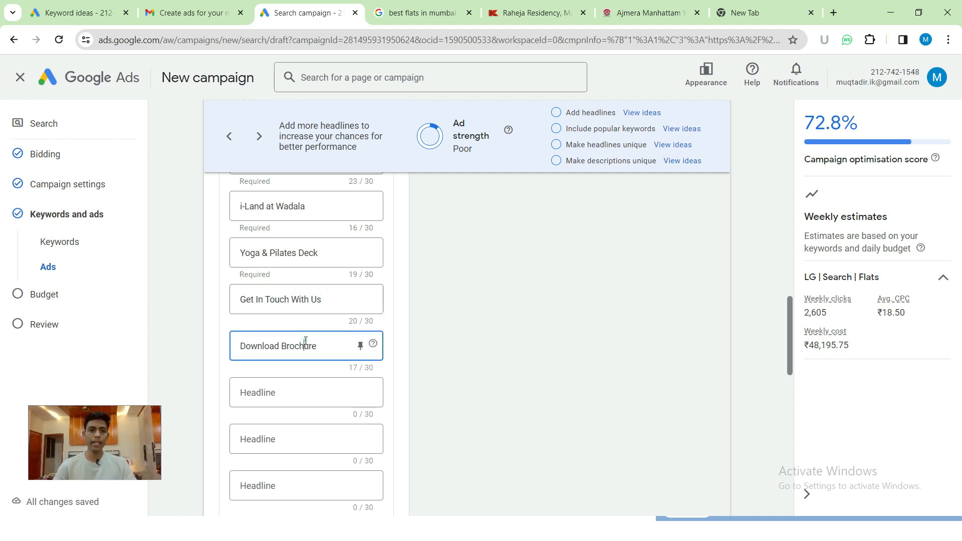
Add the headline "Best 2 bhk flats in Mumbai" in the empty field after Download Brochure.
click(305, 387)
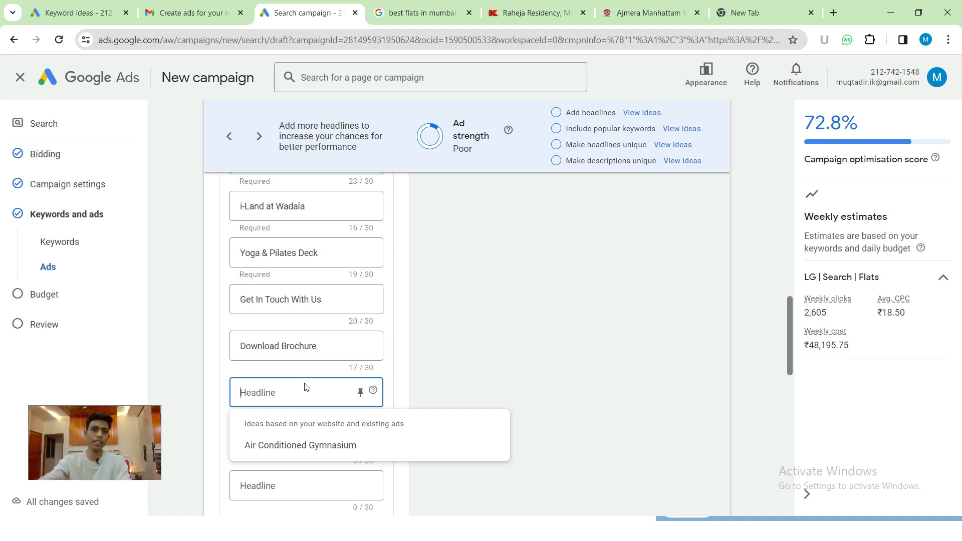
scroll(305, 387, down, 1)
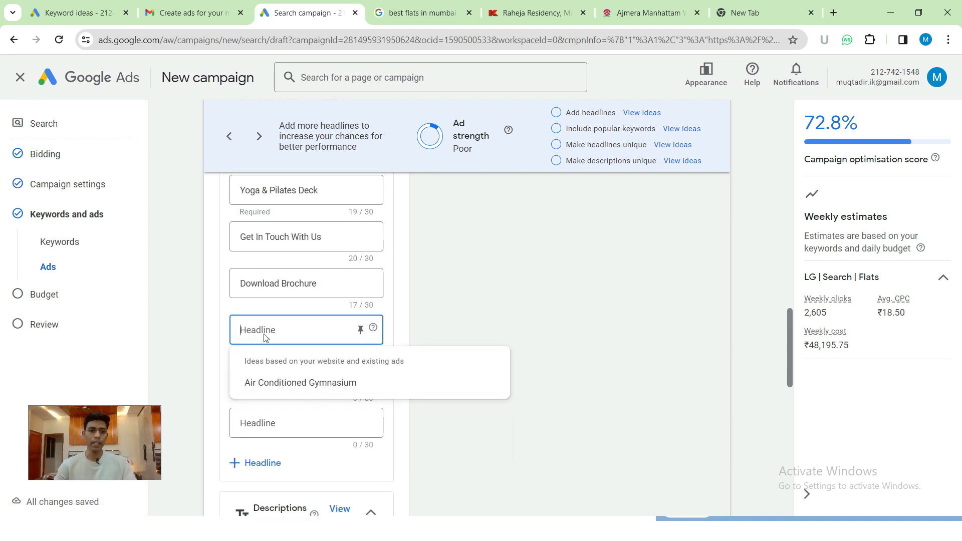
scroll(264, 331, down, 1)
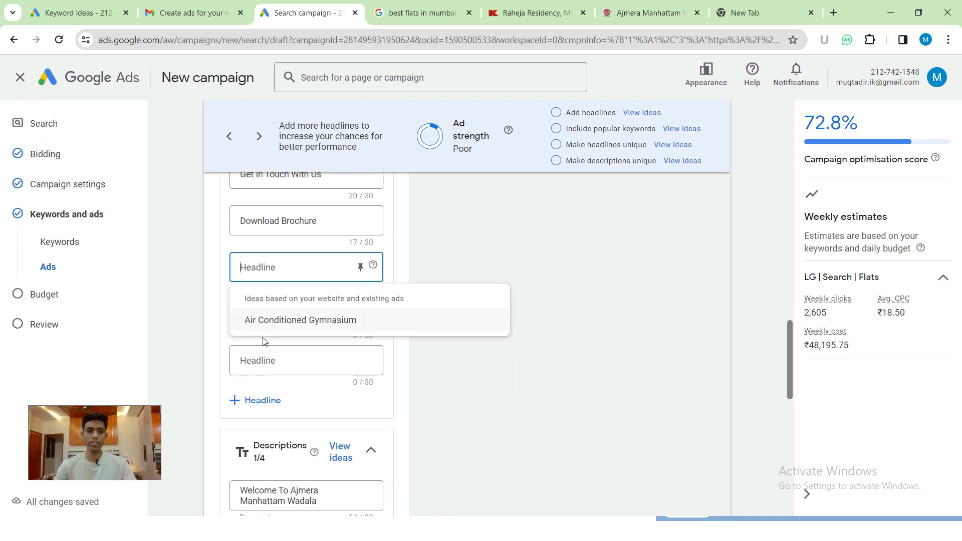
scroll(273, 441, up, 1)
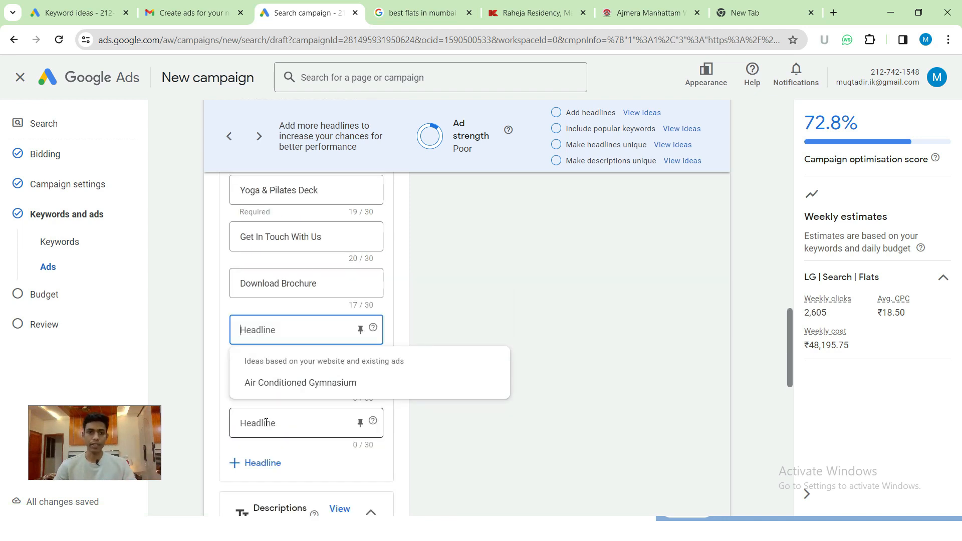
click(268, 329)
text(Best 2 bhk flats )
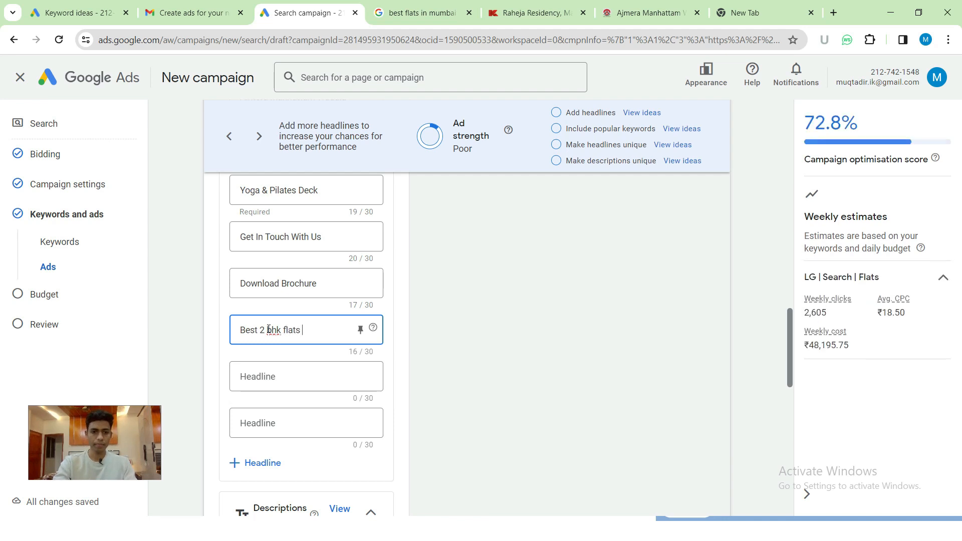
text(in Mumbai)
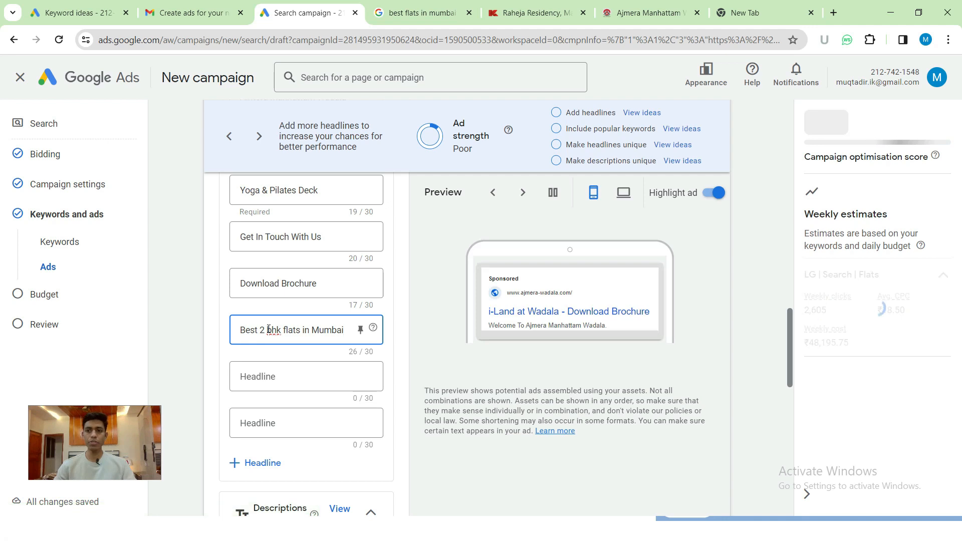
Add the headline "luxurious 3bhk flats in Mumbai" after the 2 bhk headline.
click(268, 376)
text(luxurious)
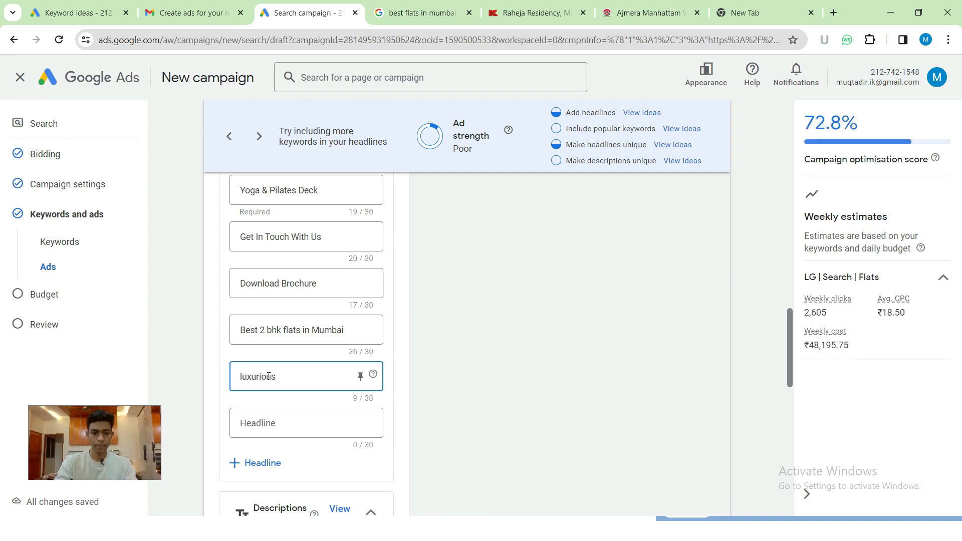
text( 3bhk f)
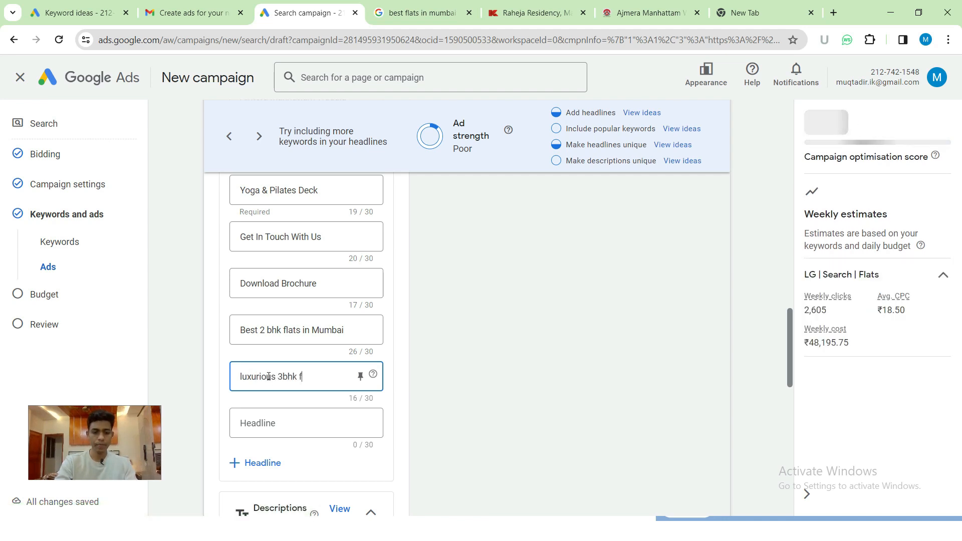
text(lats in Mumbai)
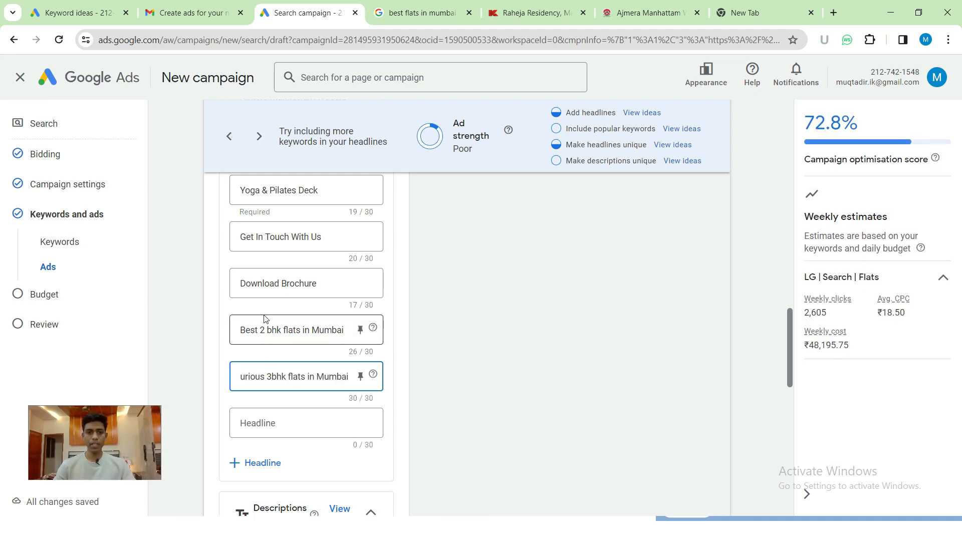
click(217, 343)
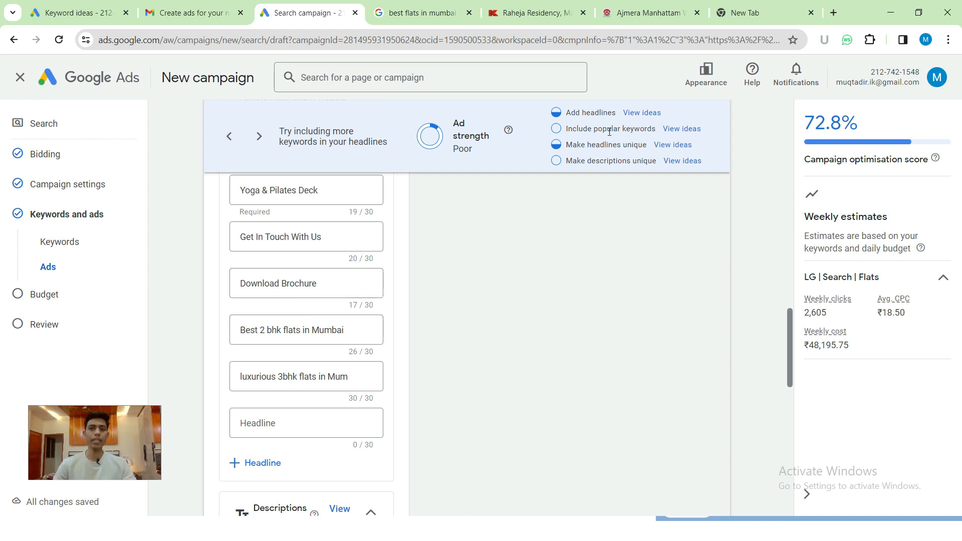
Check the keywords entered for the ad group and return to the ad's headlines.
scroll(301, 294, up, 7)
scroll(301, 294, up, 4)
scroll(301, 294, down, 9)
scroll(301, 294, up, 5)
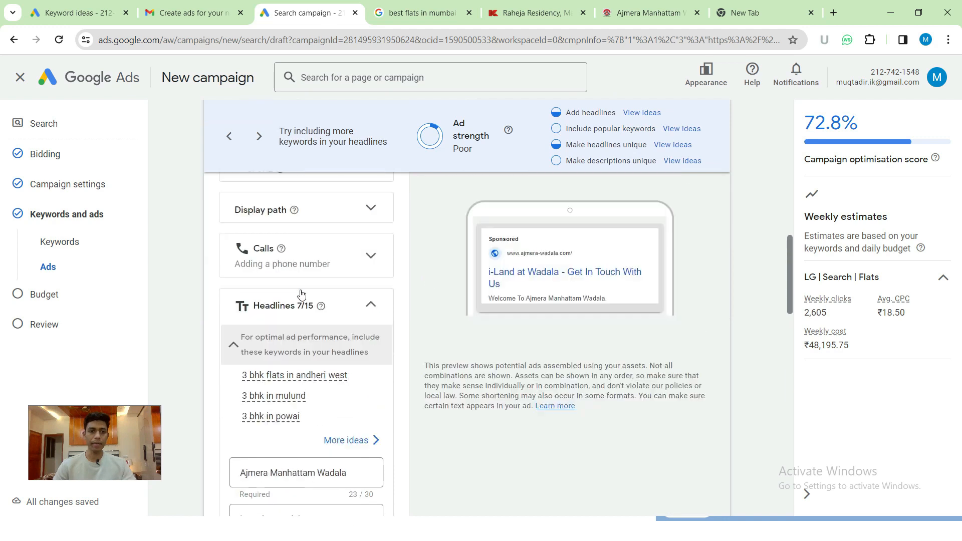
scroll(301, 294, up, 10)
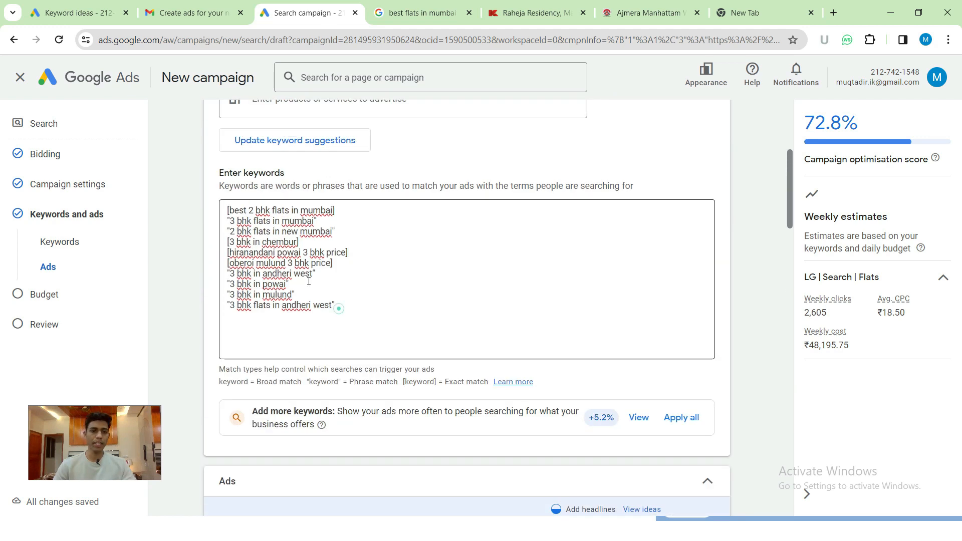
key(ctrl+a)
click(373, 268)
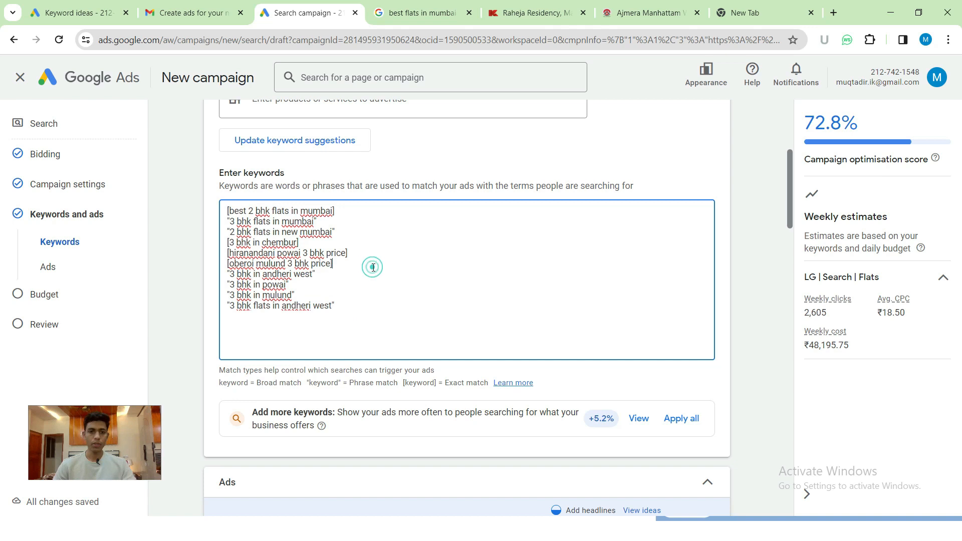
scroll(371, 271, down, 9)
scroll(368, 291, down, 4)
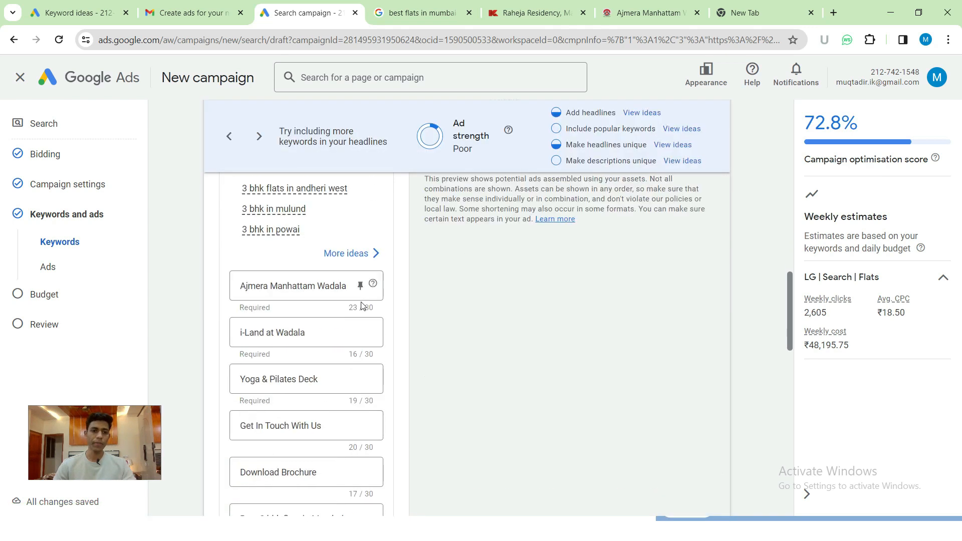
click(762, 15)
text(chatg)
key(ctrl+a)
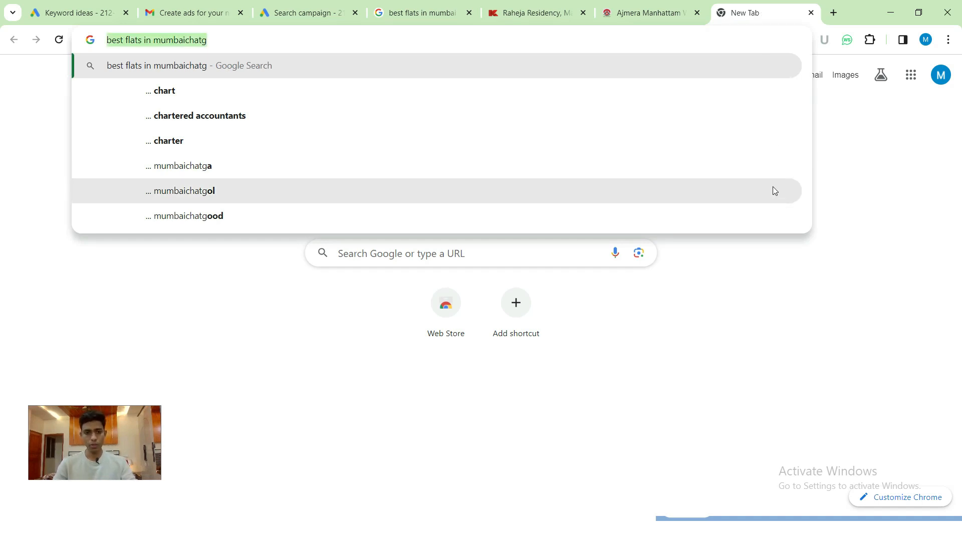
Switch to the other Chrome window and open ChatGPT at chat.openai.com in a new tab.
key(alt+Tab)
key(alt+Tab)
key(alt+Tab)
key(alt+Tab)
key(alt+Tab)
key(alt+Tab)
key(alt+Tab)
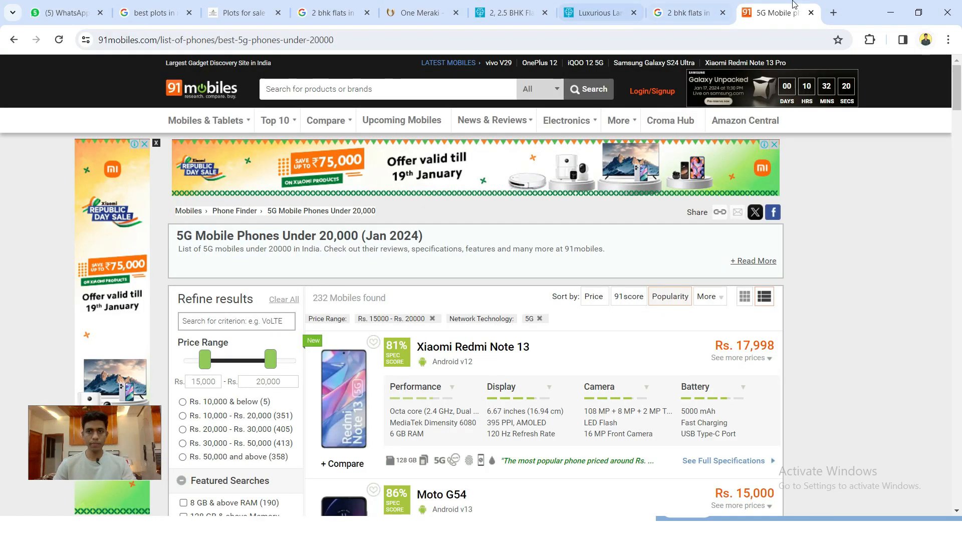
click(834, 12)
text(chat.openai.com)
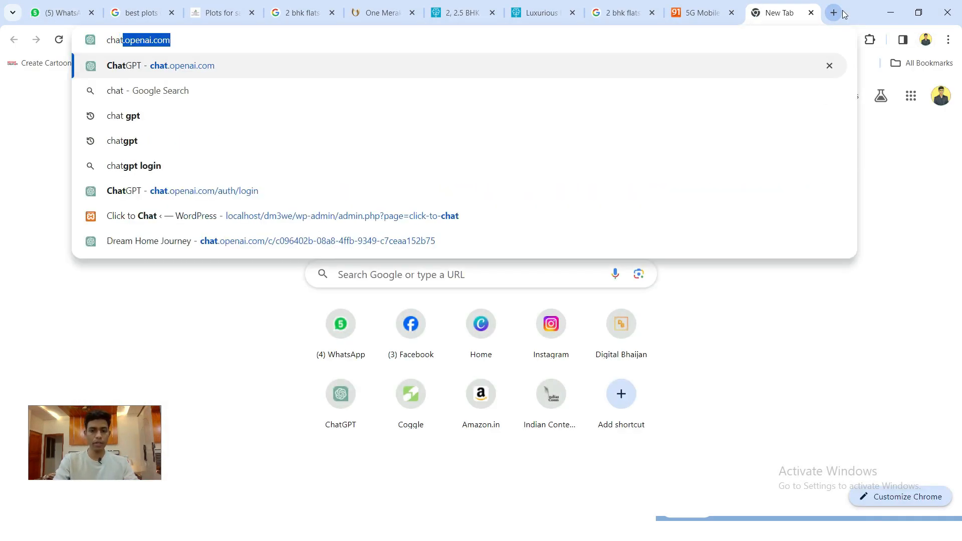
key(Return)
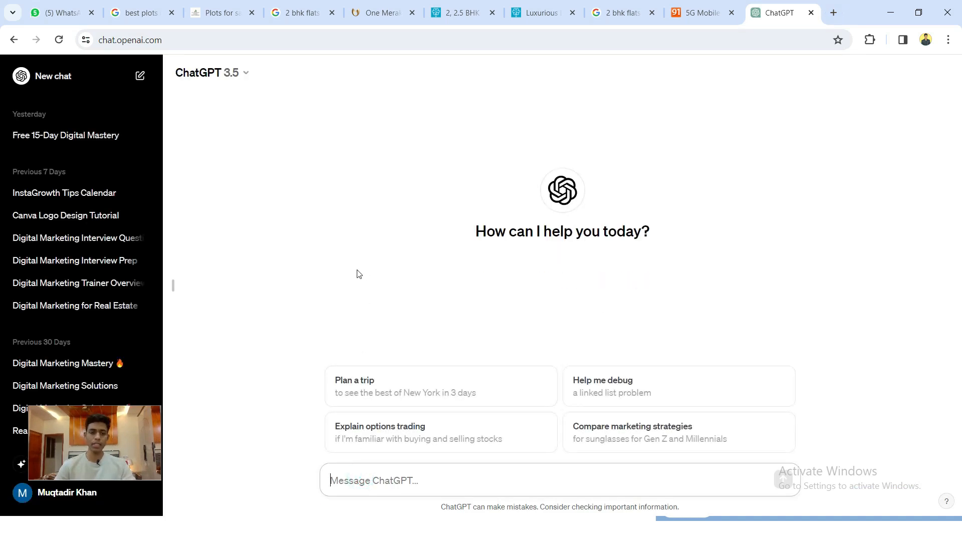
Switch to the untitled Notepad file and copy its entire keyword list, from best 2 bhk flats in mumbai to 3 bhk flats in andheri west.
key(alt+Tab)
key(alt+Tab)
key(alt+Tab)
key(alt+Tab)
key(alt+Tab)
key(alt+Tab)
key(alt+Tab)
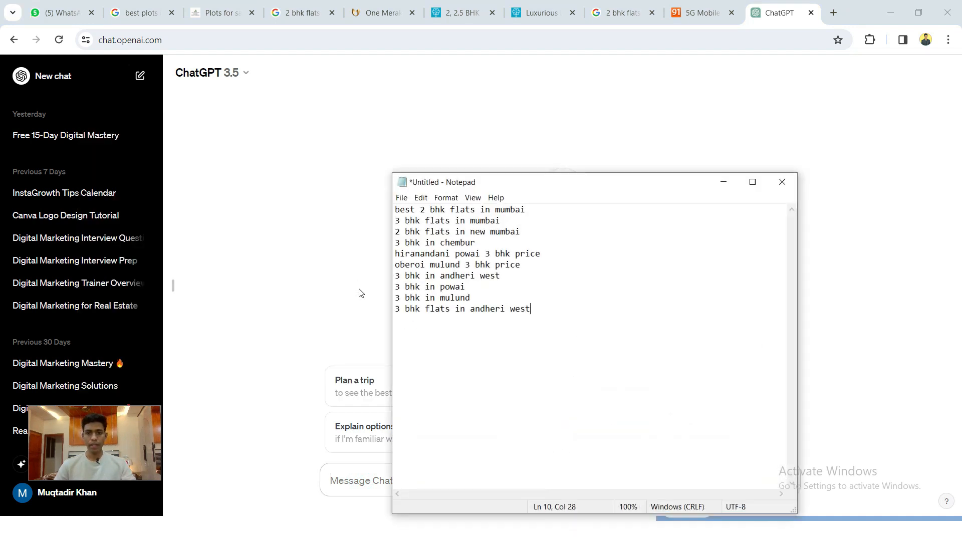
click(516, 311)
click(402, 217)
key(ctrl+a)
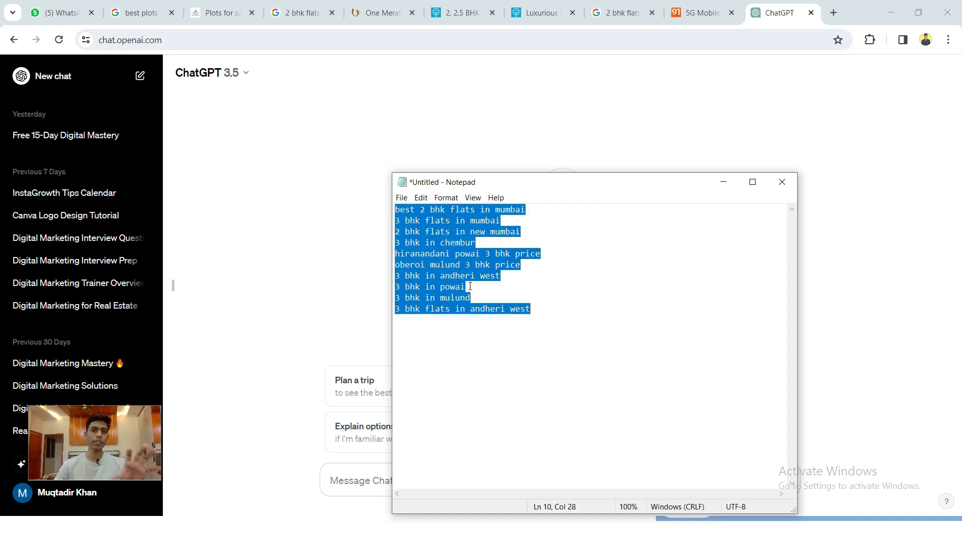
right_click(456, 267)
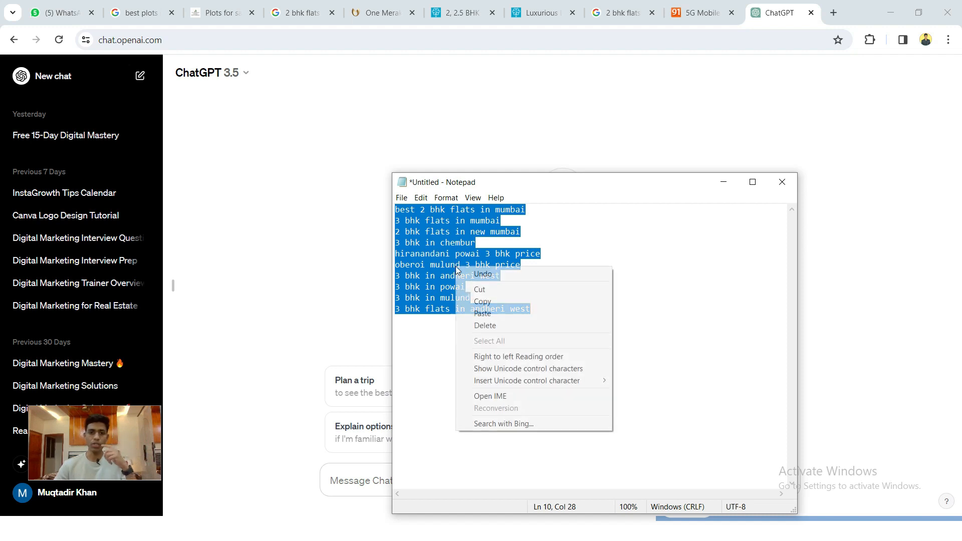
click(482, 301)
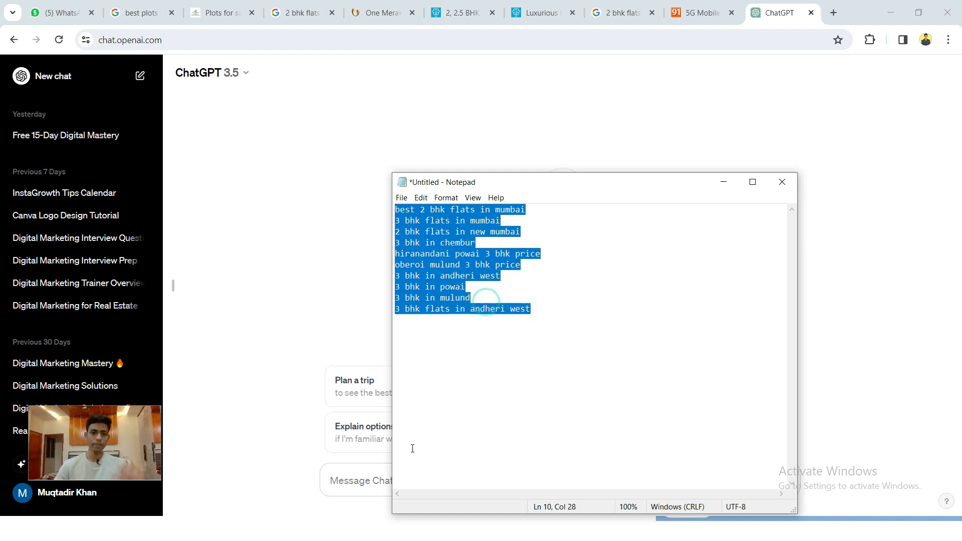
Paste the copied keyword list into a new ChatGPT message and leave a blank line below it.
click(372, 485)
key(ctrl+v)
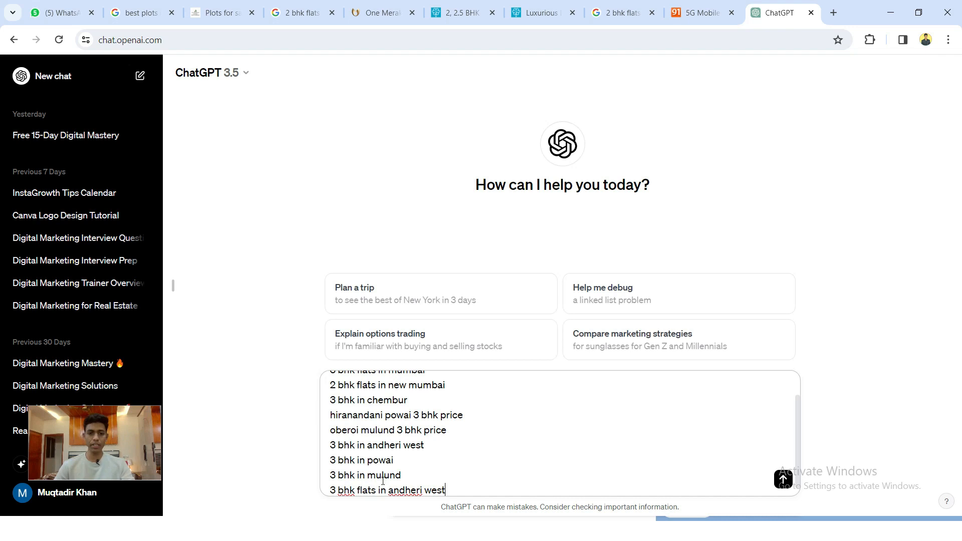
key(shift+Return)
key(shift+Return)
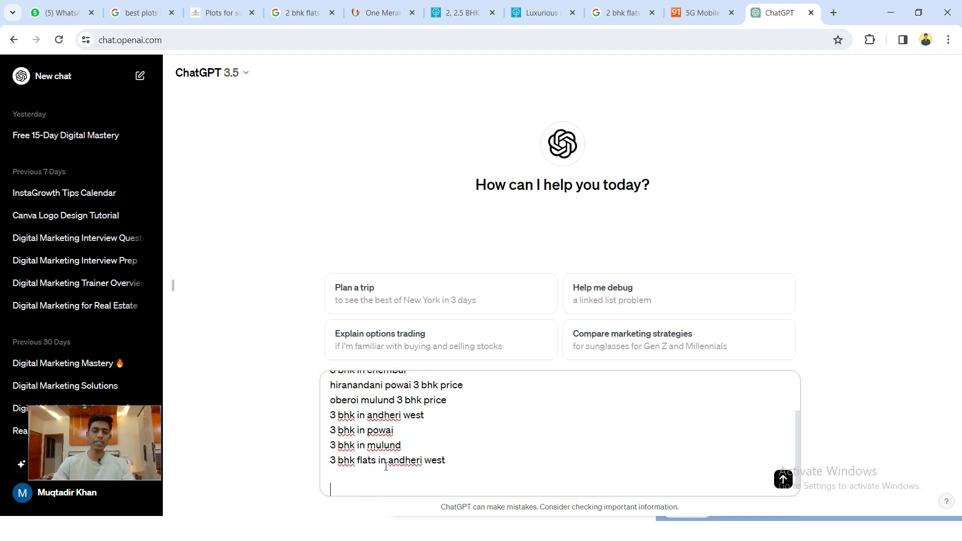
Write below the keywords: "write ad copy for my Google Ads. Keep it unique and include above keywords.".
text(writ)
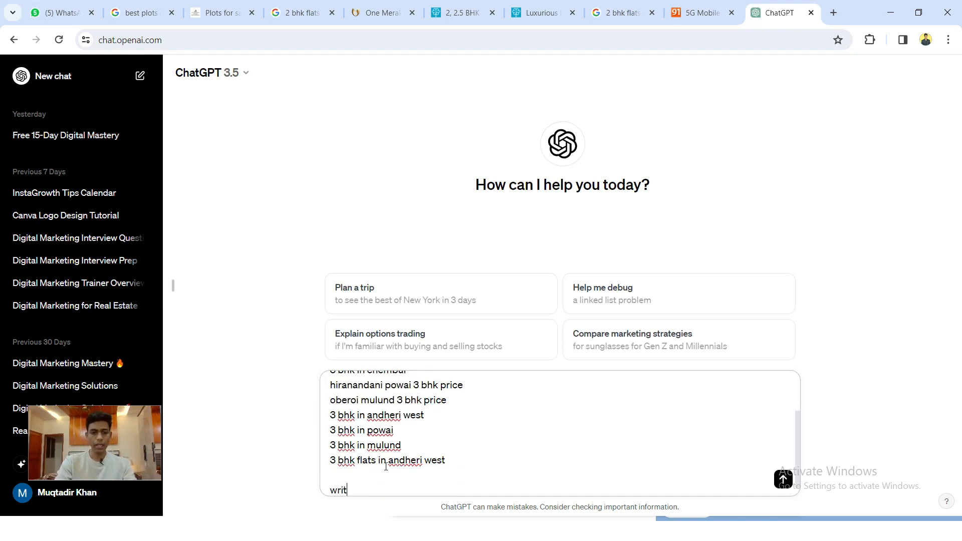
text(e ad copy for m)
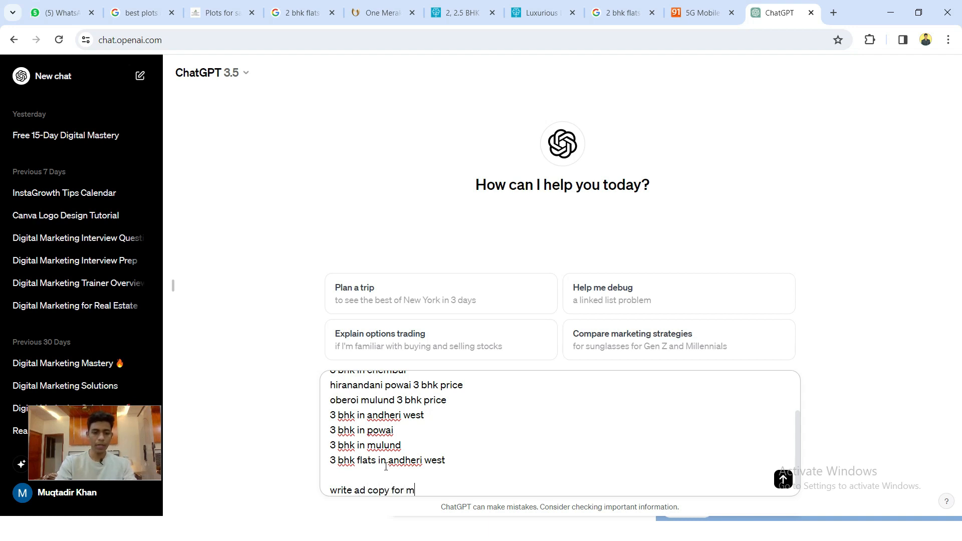
text(y Google Ads)
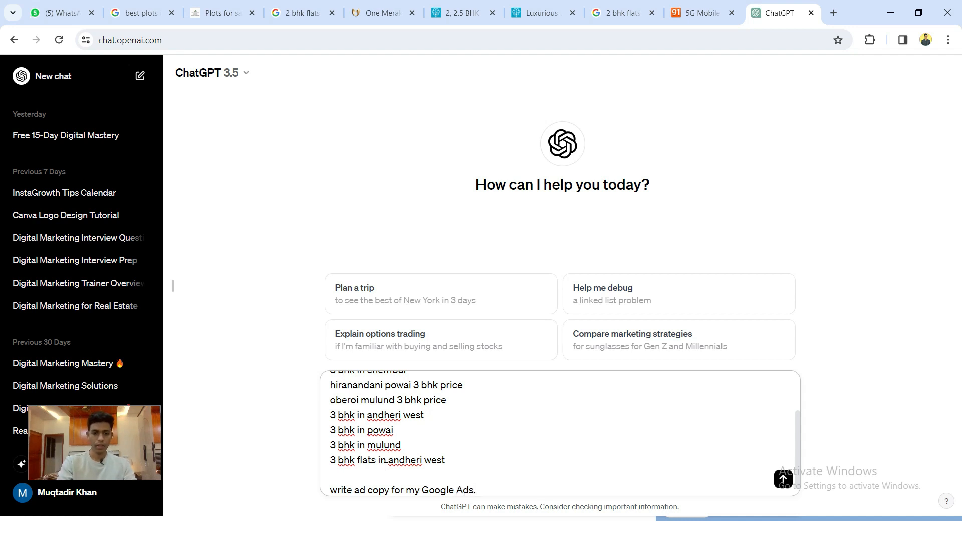
text(W)
key(BackSpace)
text(Keep it )
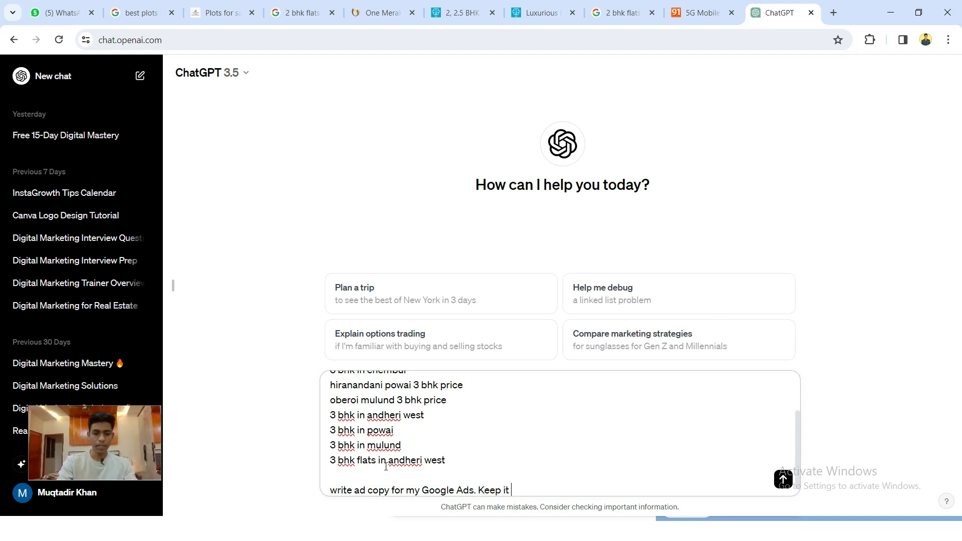
text(unique and include above key)
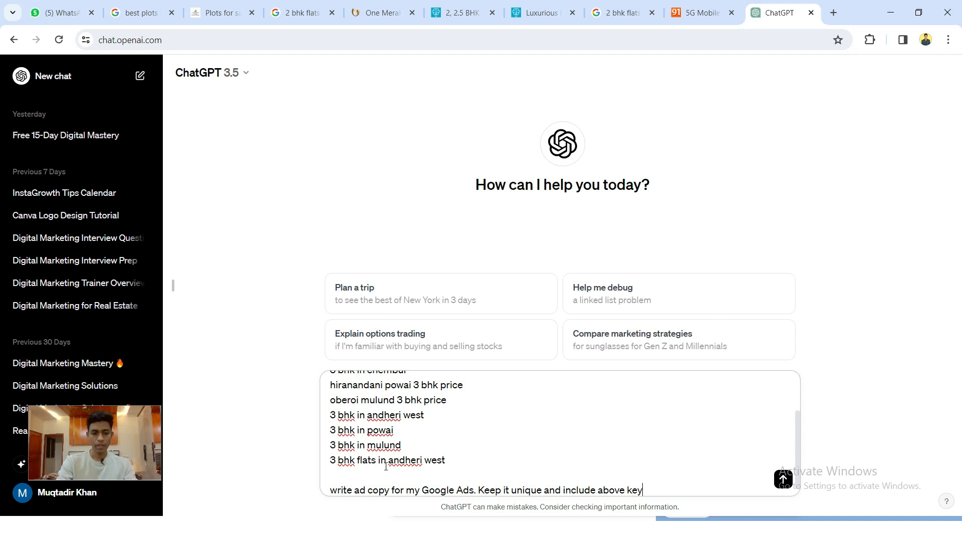
text(words.)
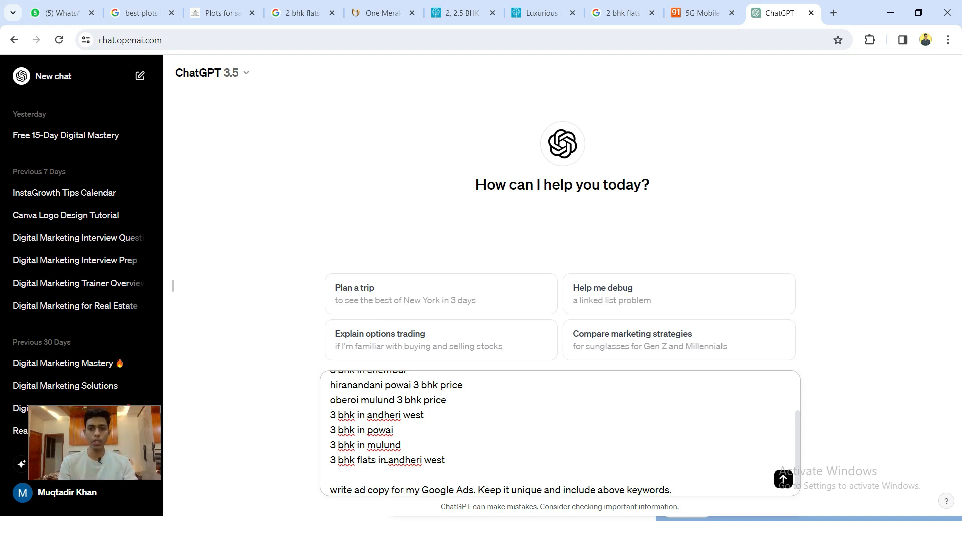
Extend the prompt with "Keep this under 30 characters. Provide at least 10 clickable headline" and send it.
text(Kee)
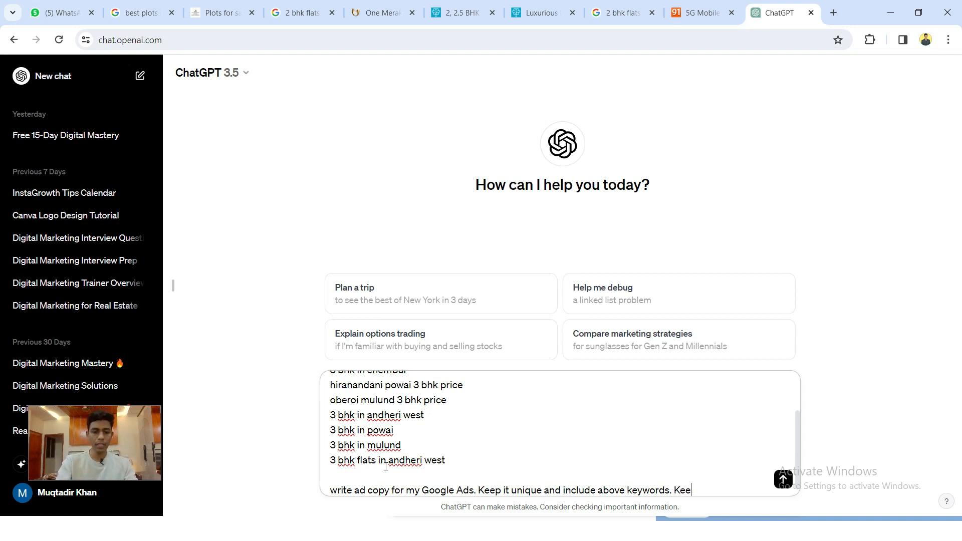
text(p this under 30 cha)
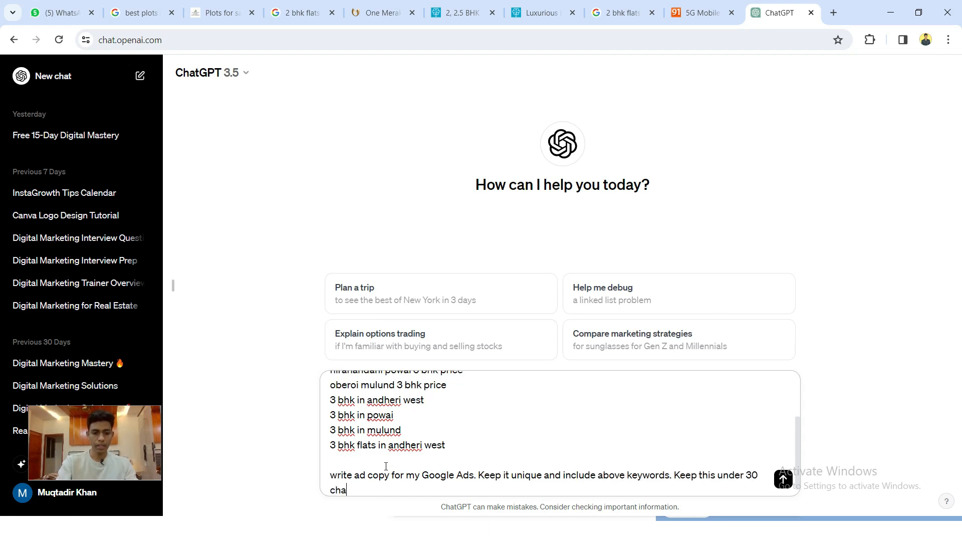
text(racters)
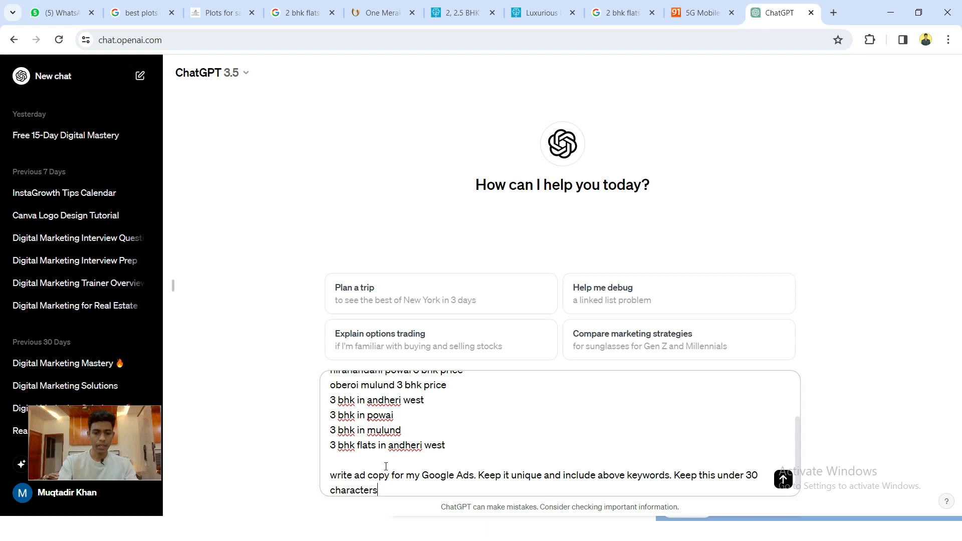
text(.)
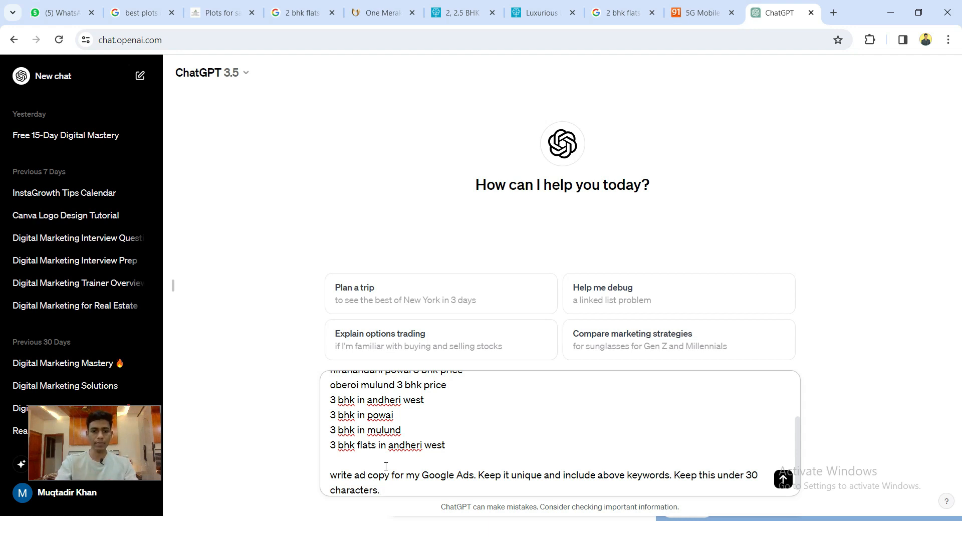
text( Provid)
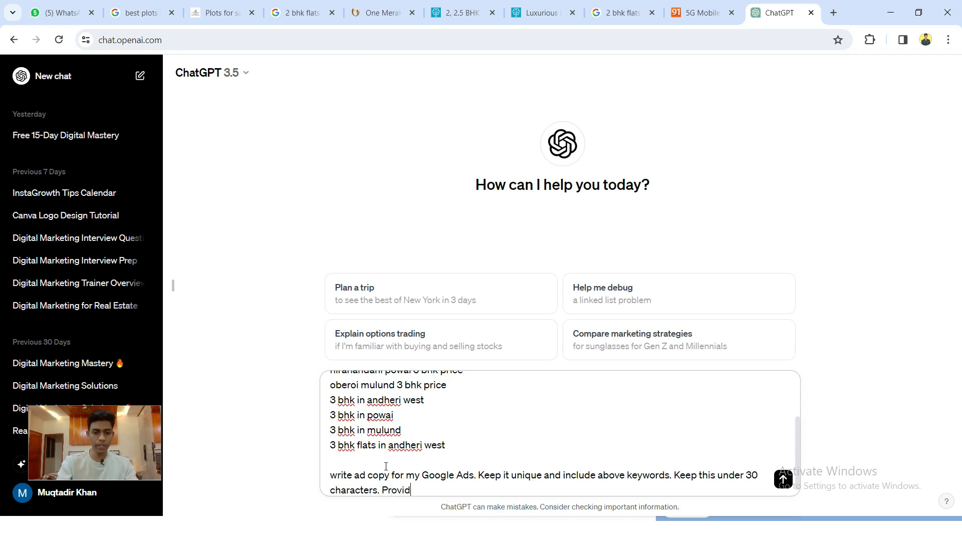
text(e at least 10 )
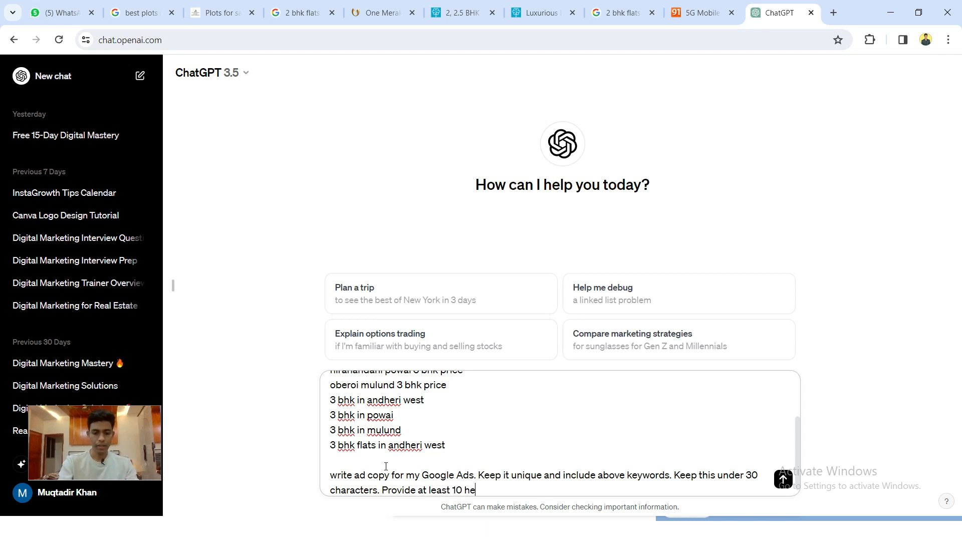
text(hclickable headline)
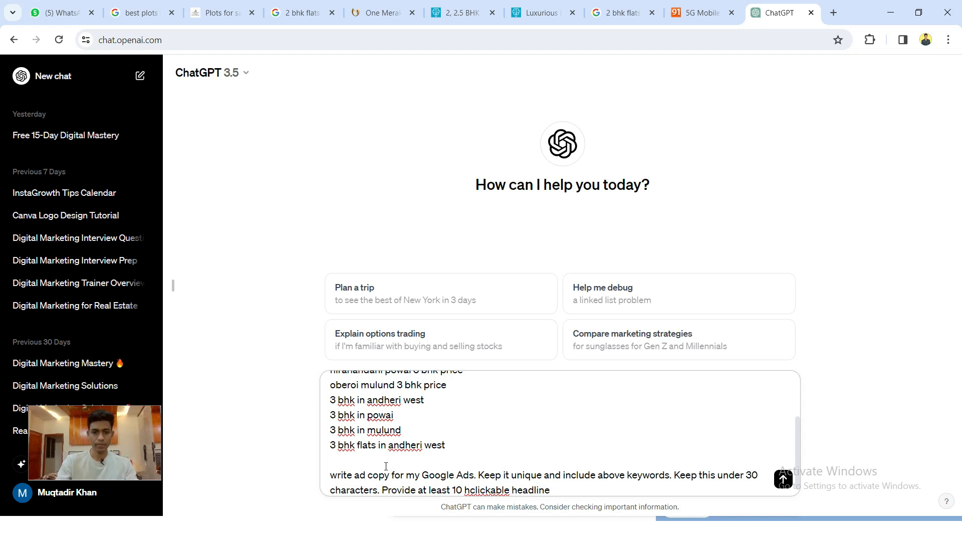
click(469, 490)
key(BackSpace)
click(583, 493)
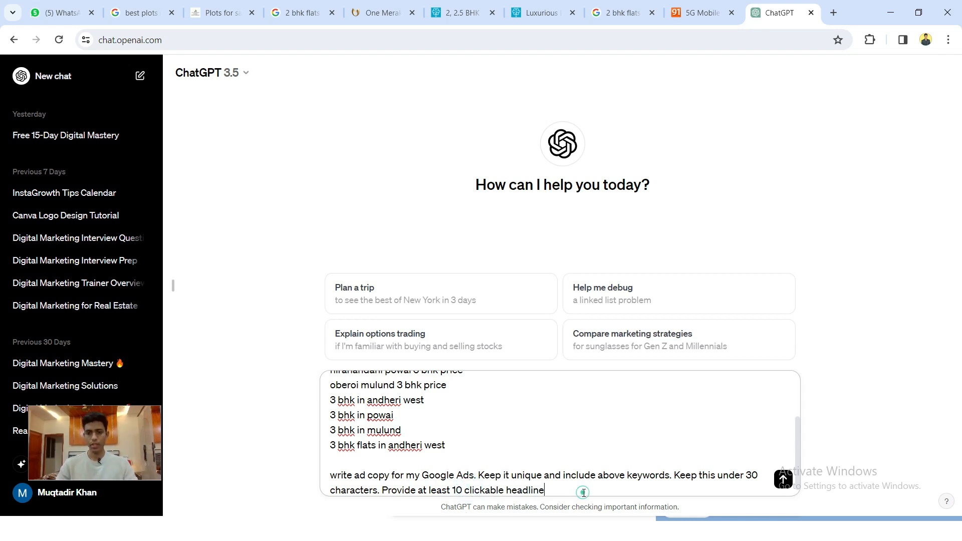
scroll(537, 477, down, 1)
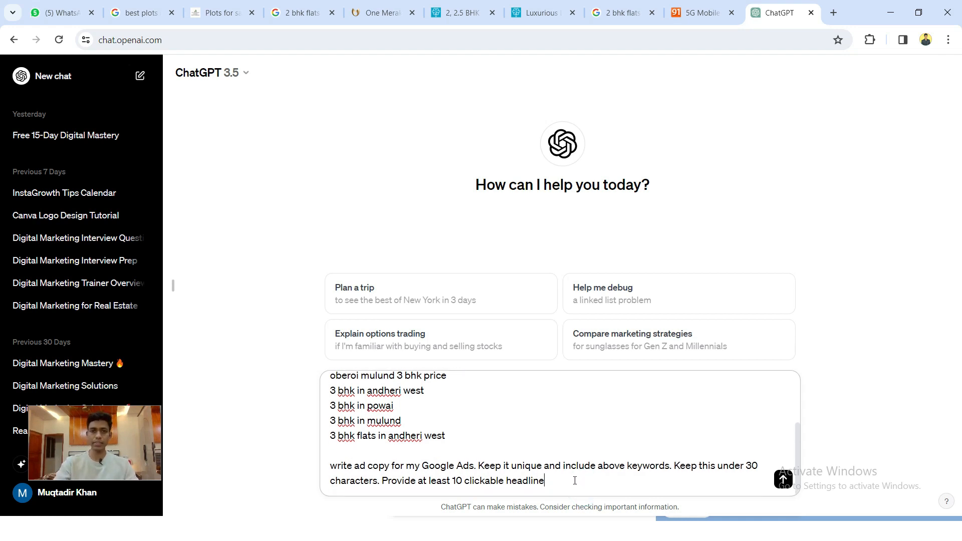
key(Return)
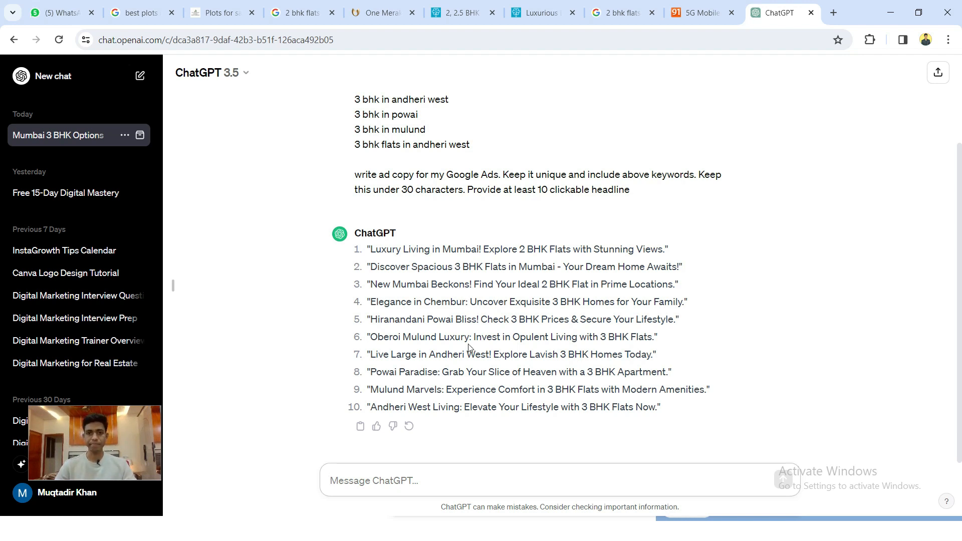
Review the first suggested headline and send the follow-up "provide me headline under 30 characters and include keywords as mentiones".
drag(373, 250, 611, 254)
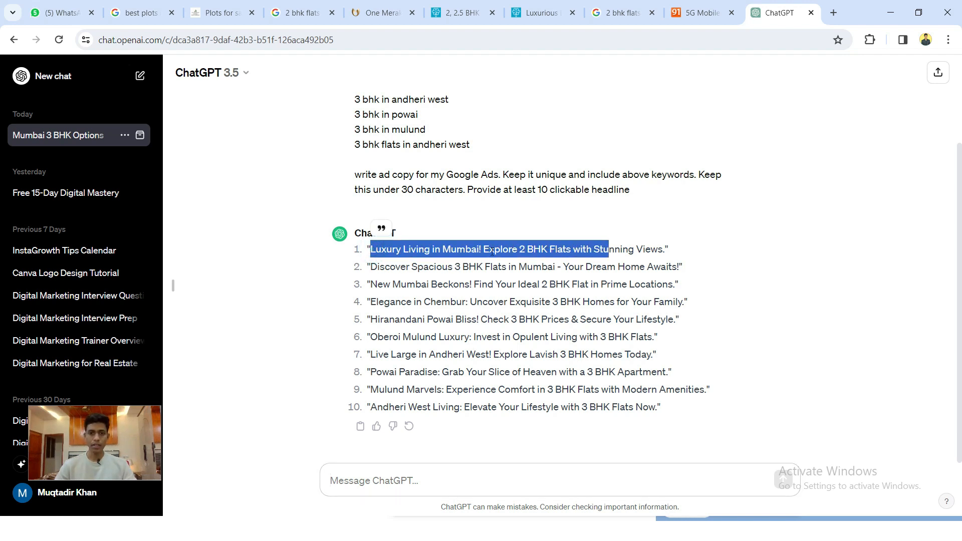
click(475, 250)
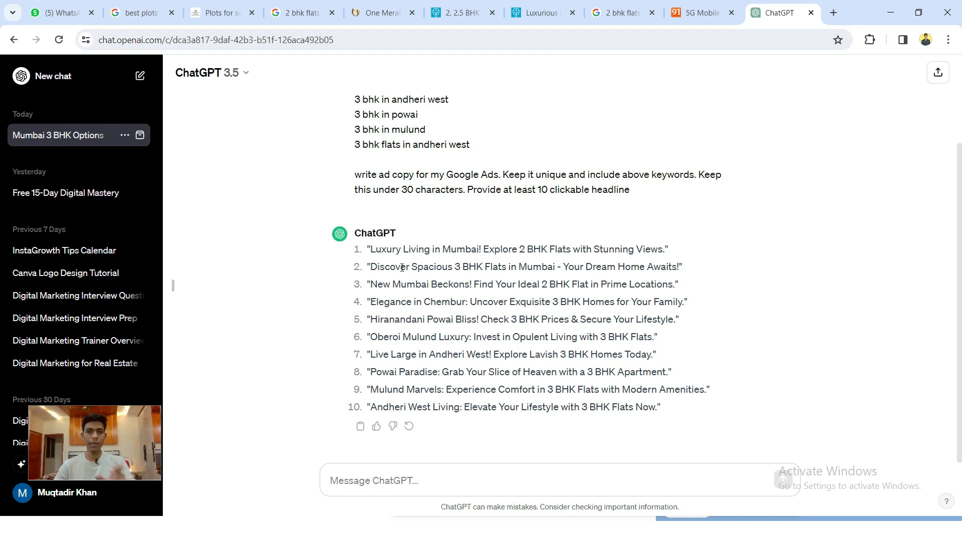
click(381, 478)
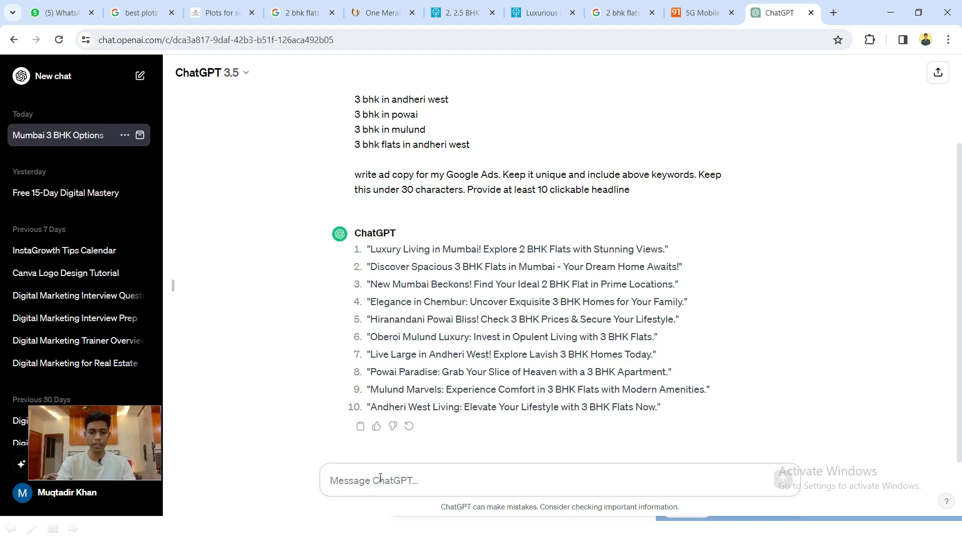
text(provide )
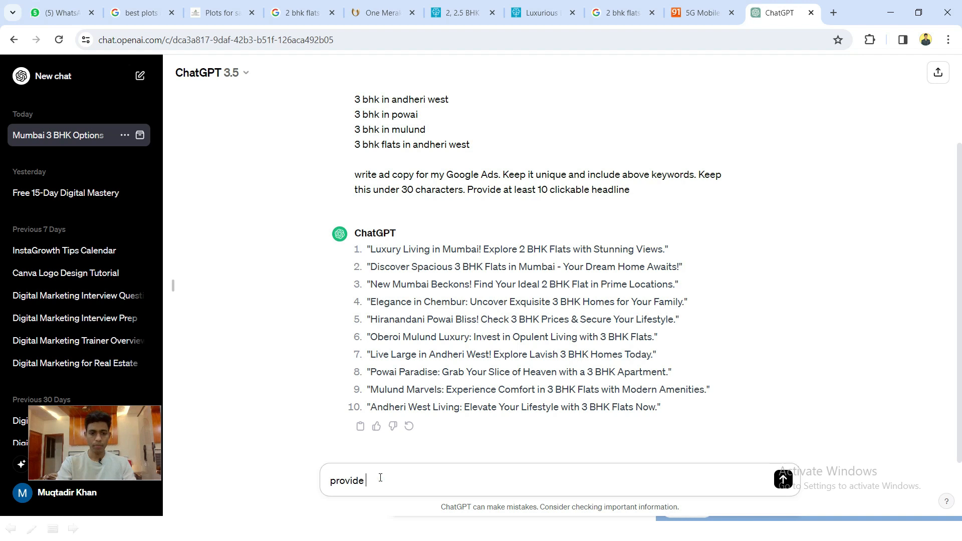
text(me headline under)
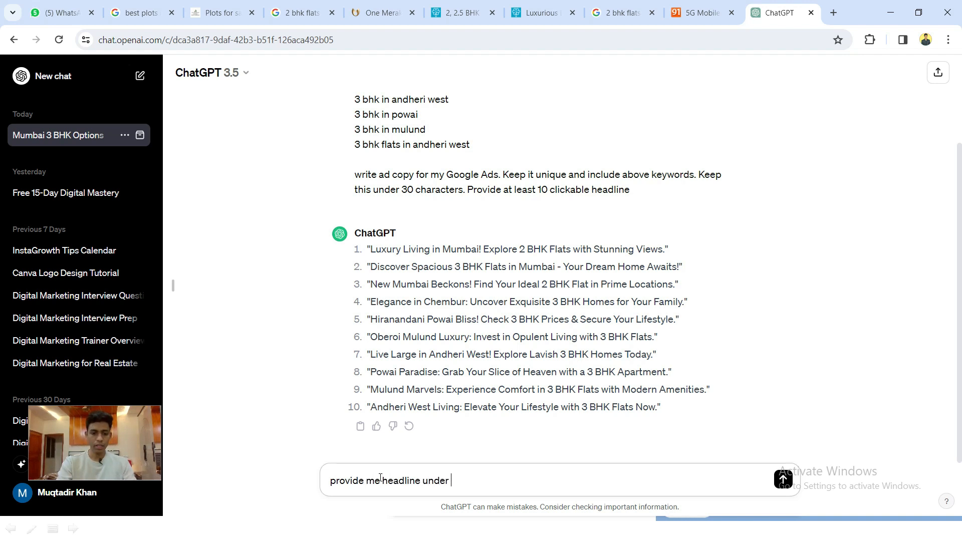
text( 30 charecters)
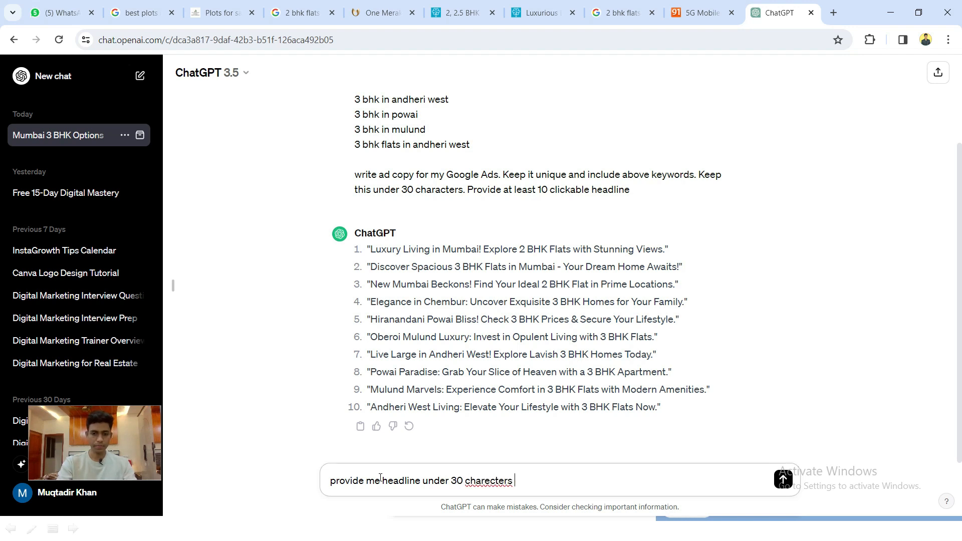
right_click(494, 486)
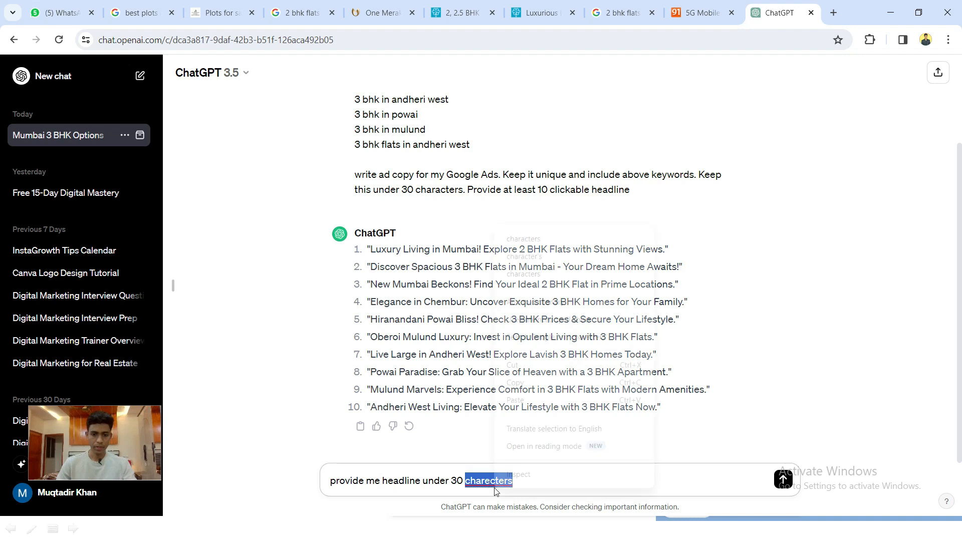
click(532, 241)
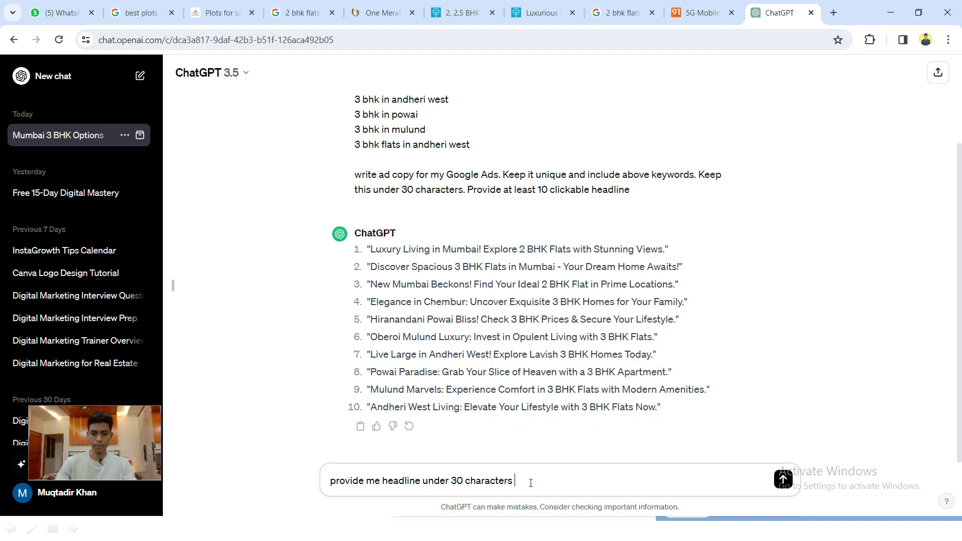
text(and include)
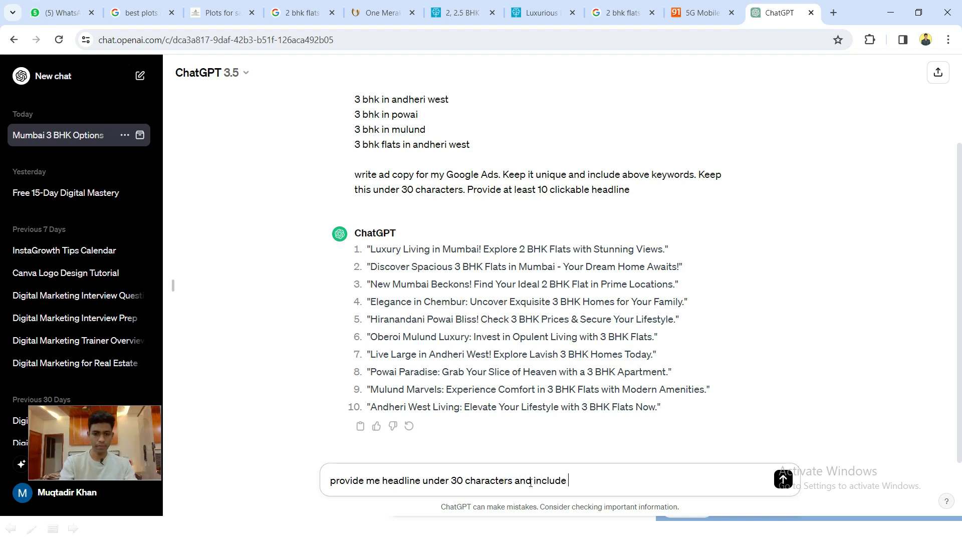
text( keywords as mentiones)
key(Return)
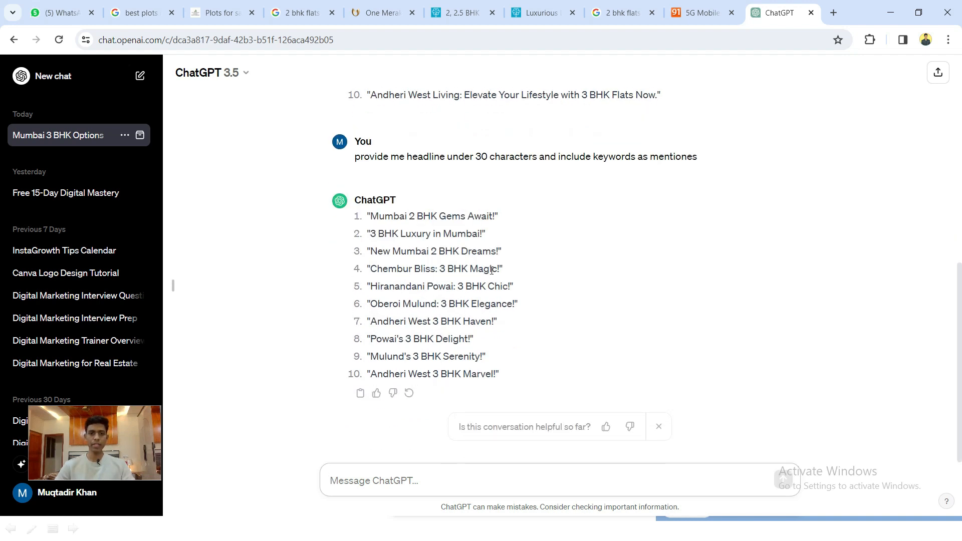
Copy the suggestion "Mumbai 2 BHK Gems Await!" and paste it into the empty headline field of the Google Ads search campaign.
drag(373, 217, 497, 217)
key(ctrl+c)
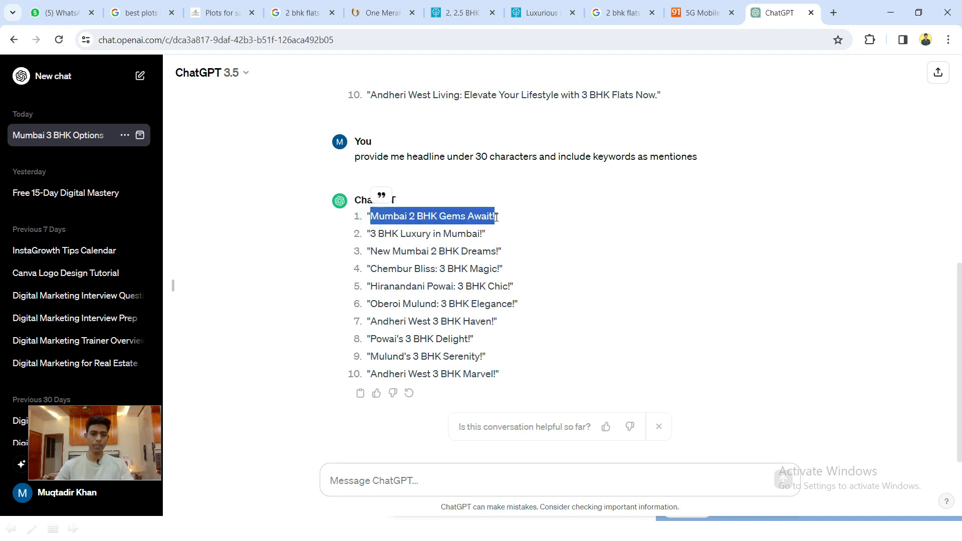
key(alt+Tab)
key(alt+Tab)
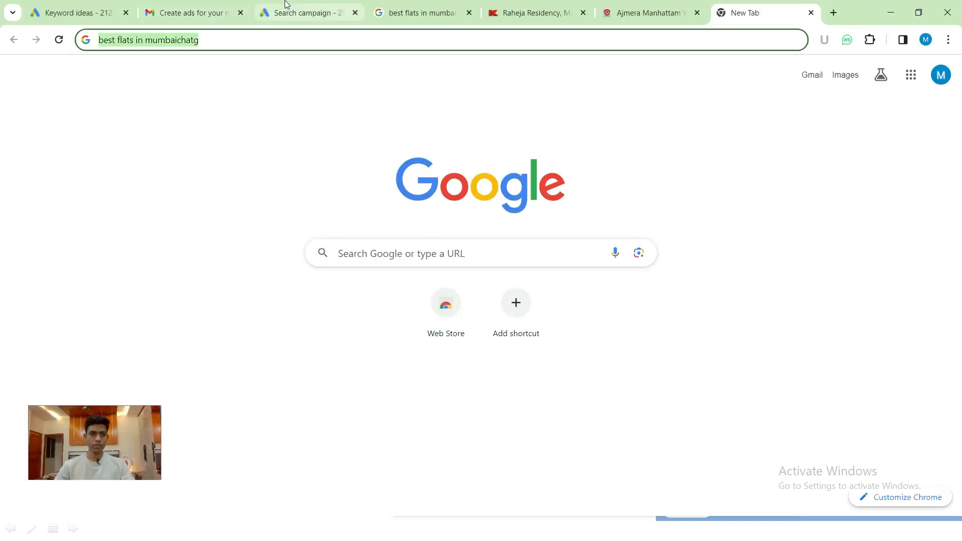
click(286, 4)
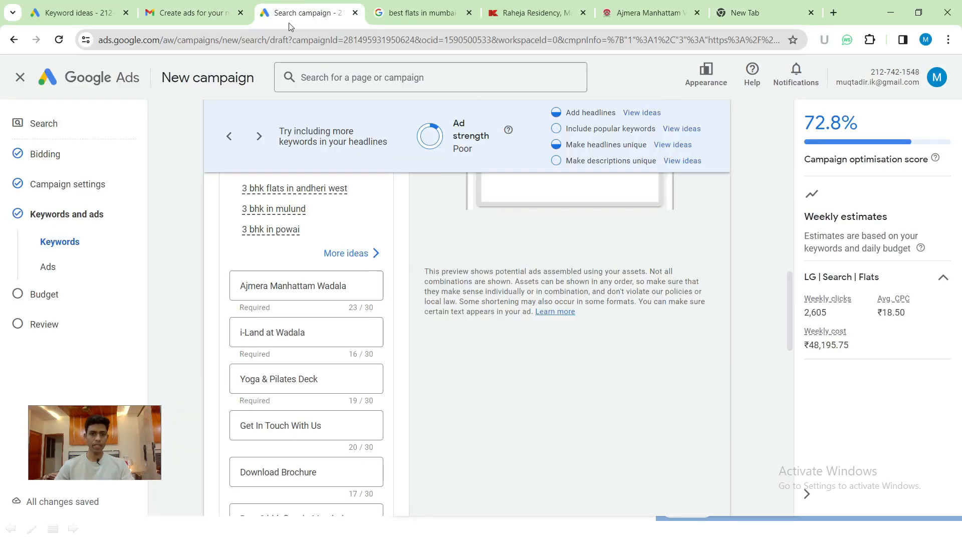
scroll(293, 409, down, 3)
click(288, 421)
key(ctrl+v)
scroll(289, 420, down, 3)
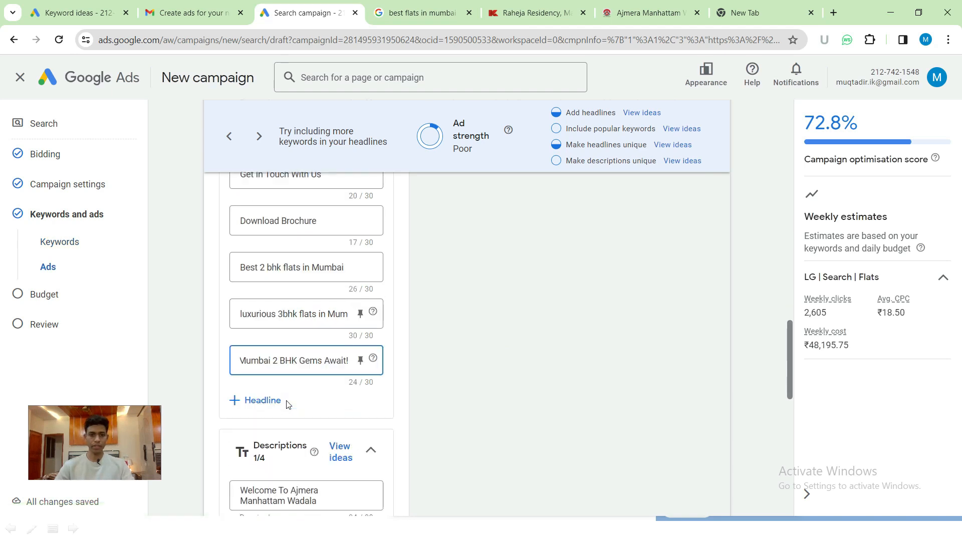
Add a headline field, copy ChatGPT's suggestion "3 BHK Luxury in Mumbai" and paste it into that field in Google Ads.
scroll(305, 301, up, 9)
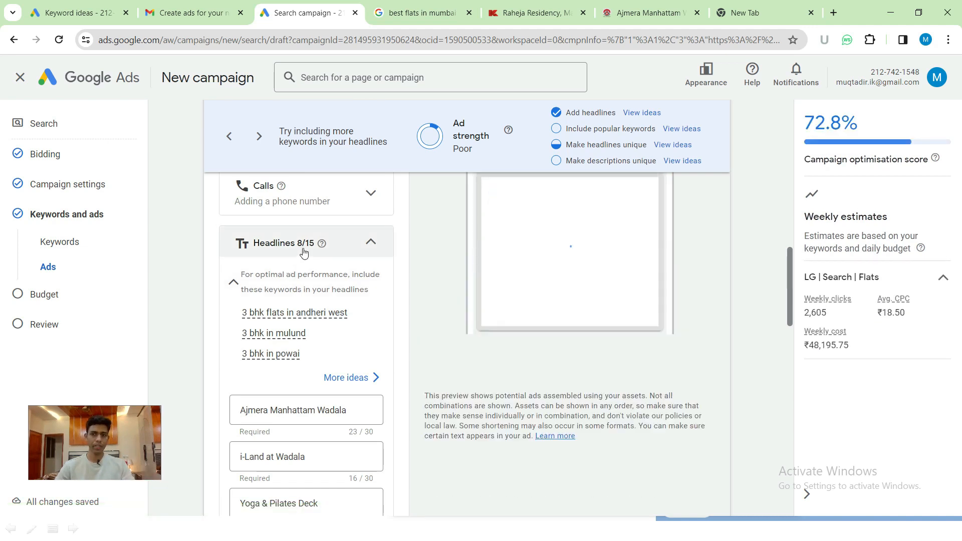
scroll(303, 325, down, 5)
scroll(303, 334, down, 3)
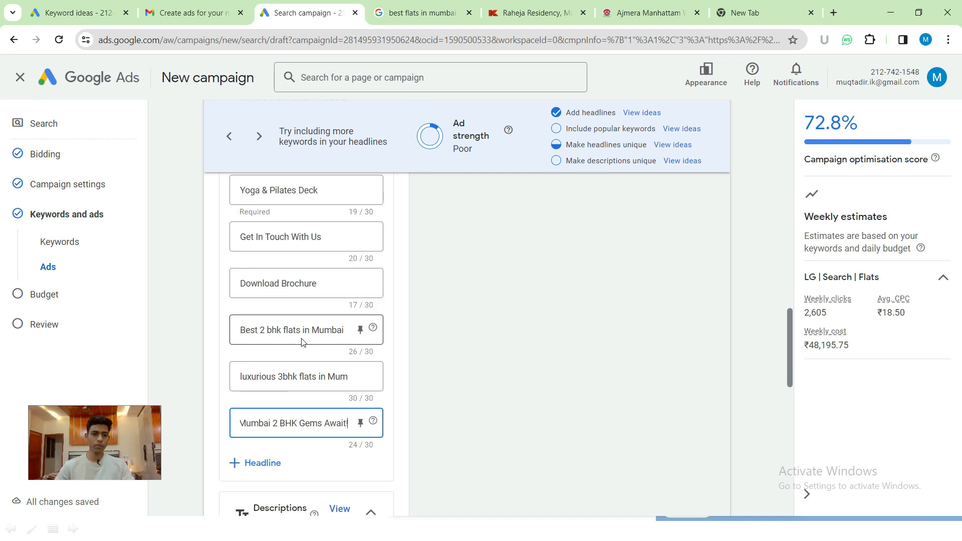
click(262, 401)
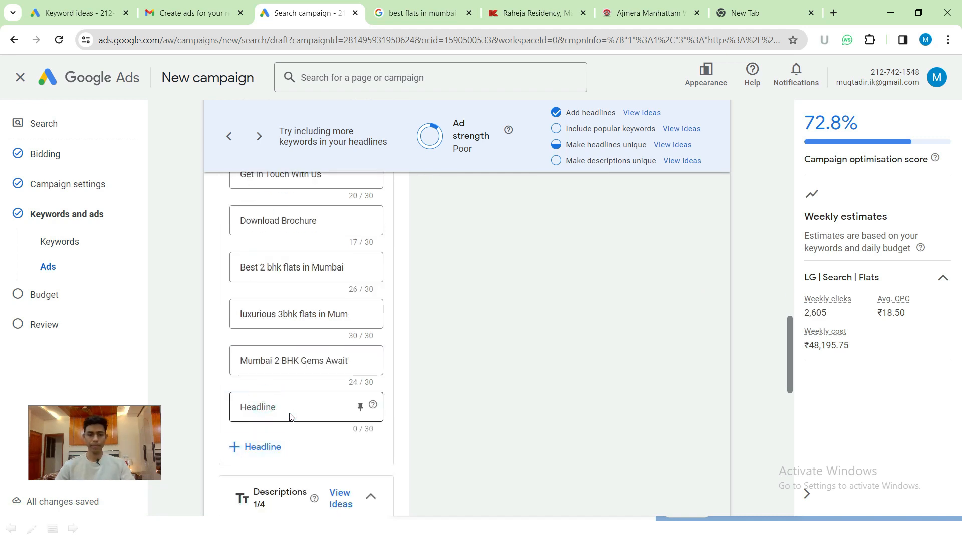
key(alt+Tab)
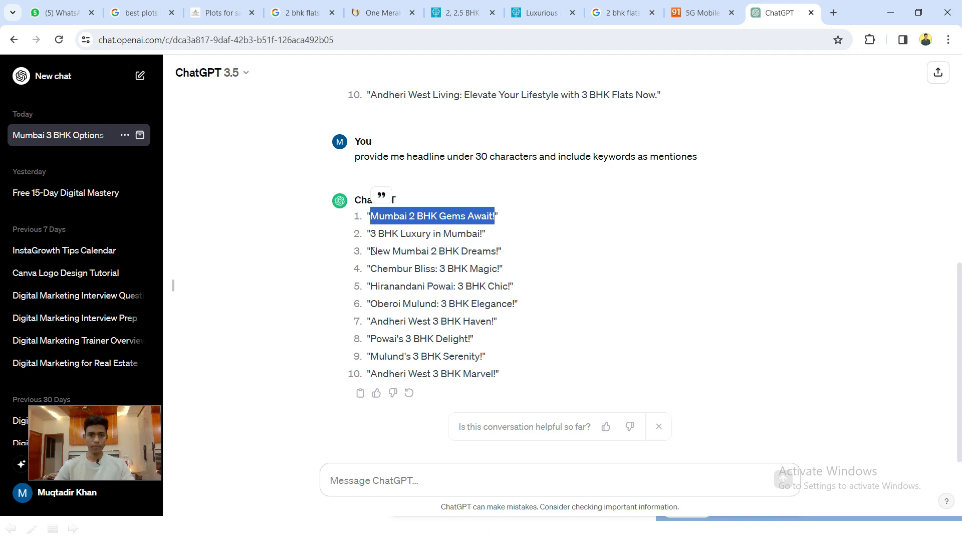
drag(371, 234, 480, 239)
key(ctrl+c)
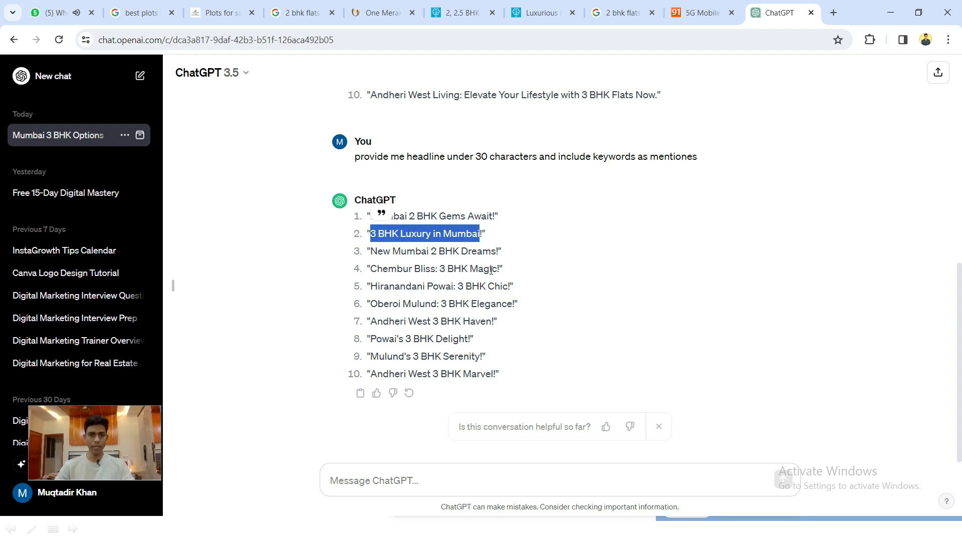
key(alt+Tab)
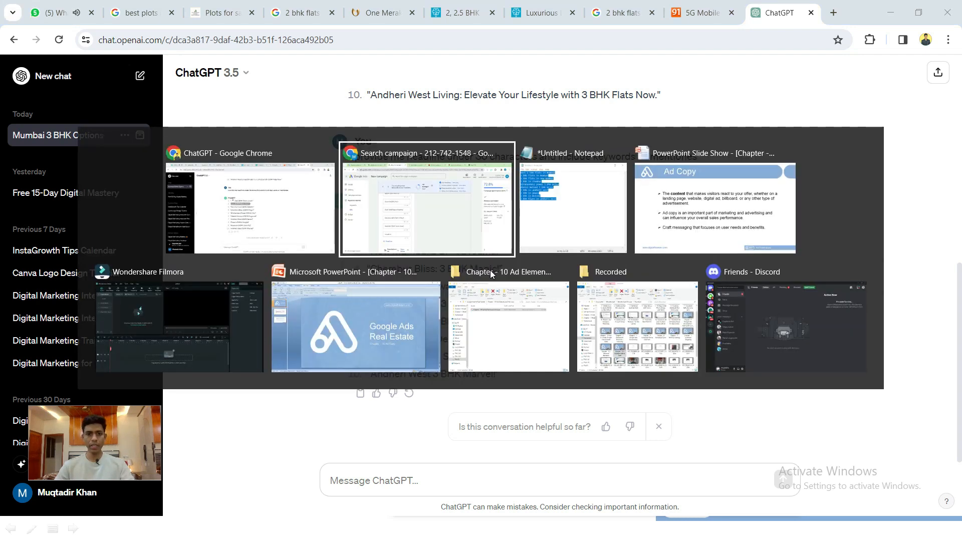
click(279, 407)
key(ctrl+v)
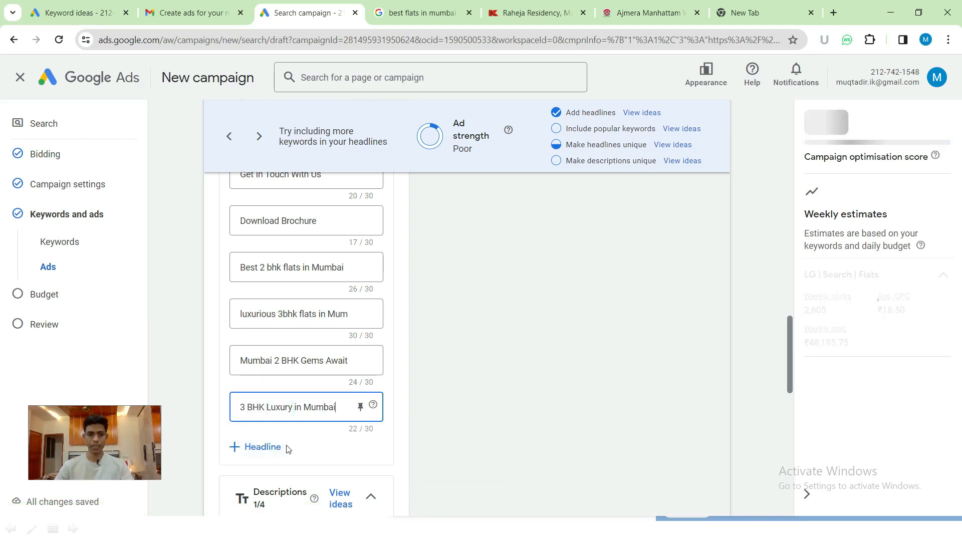
Copy "Andheri West 3 BHK Haven" from the ChatGPT suggestions and paste it into a new headline field in Google Ads.
key(alt+Tab)
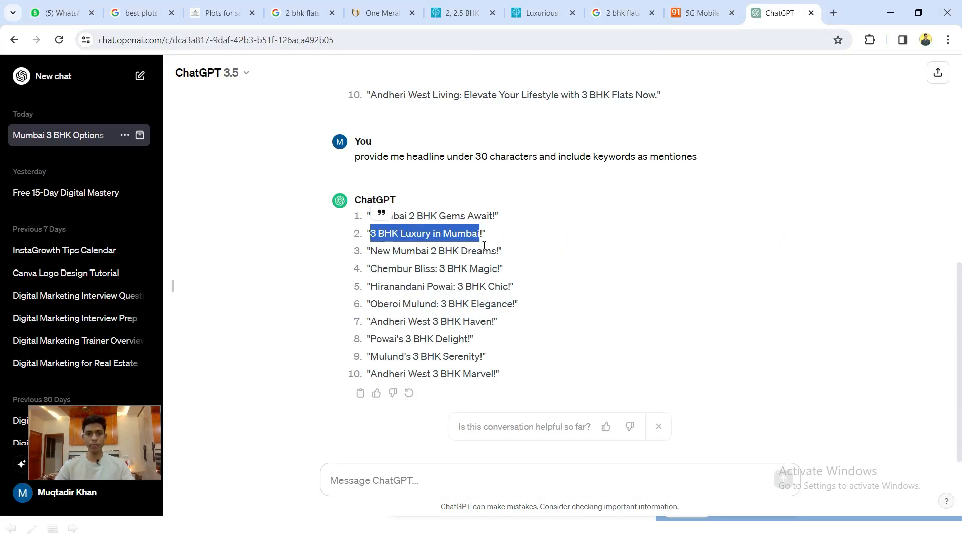
mouse_move(482, 235)
mouse_down()
mouse_move(465, 235)
mouse_move(483, 236)
mouse_up()
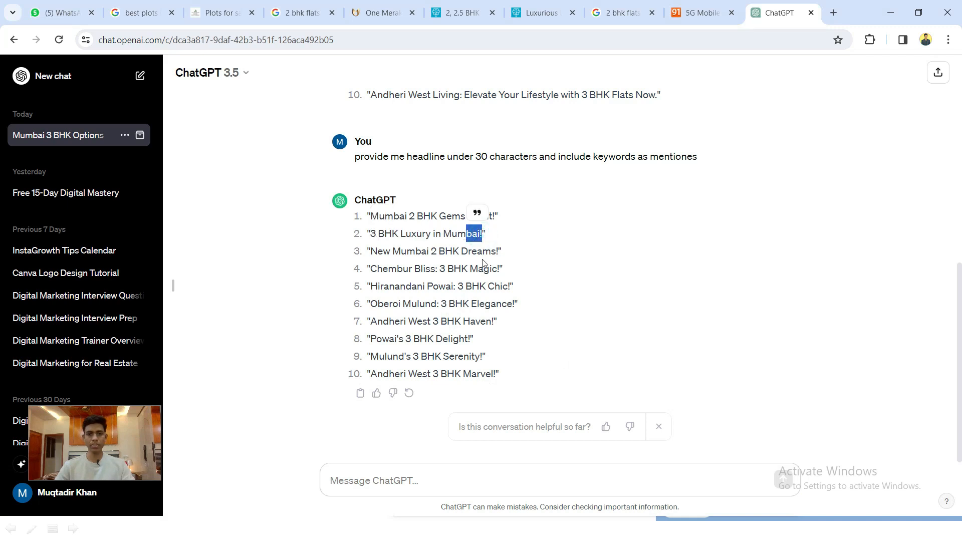
click(267, 277)
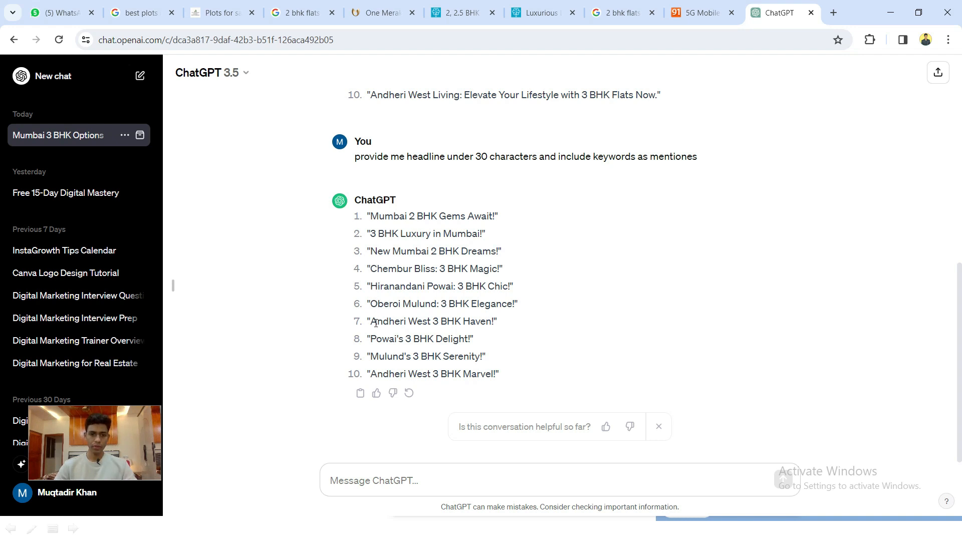
drag(374, 321, 493, 320)
key(ctrl+c)
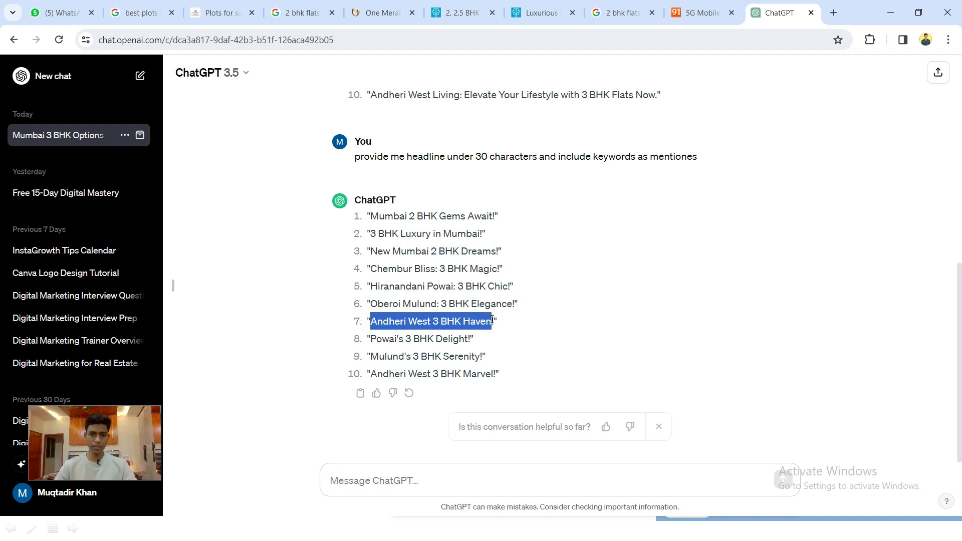
key(alt+Tab)
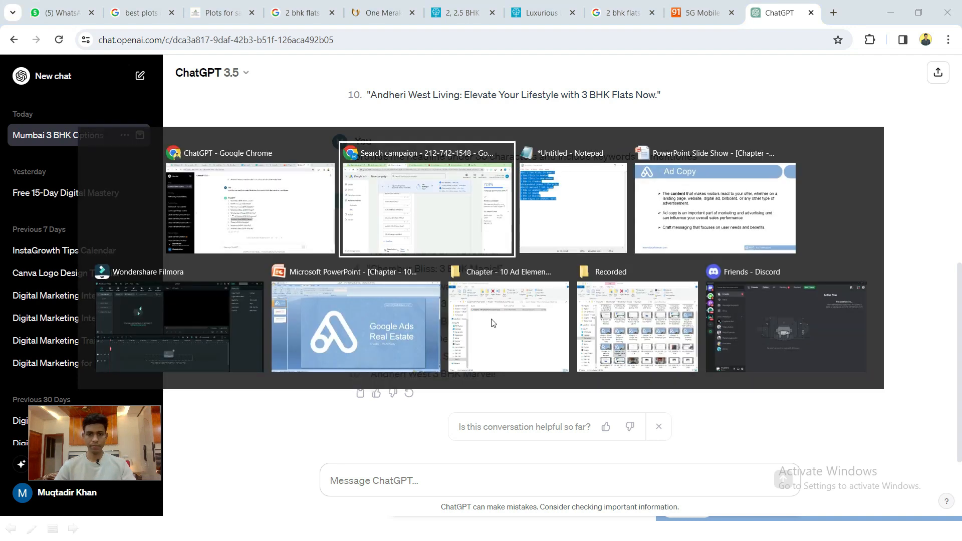
click(263, 451)
scroll(262, 445, down, 2)
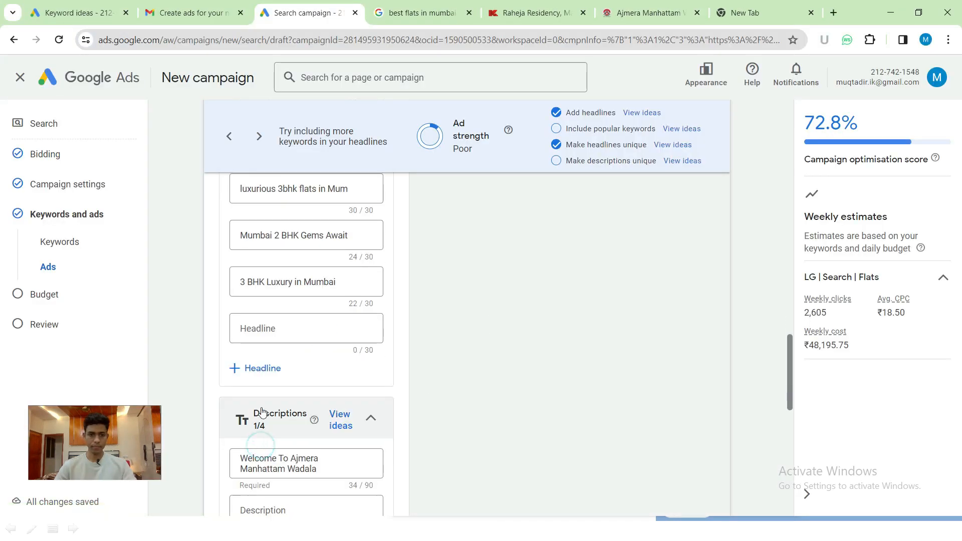
click(262, 329)
key(ctrl+v)
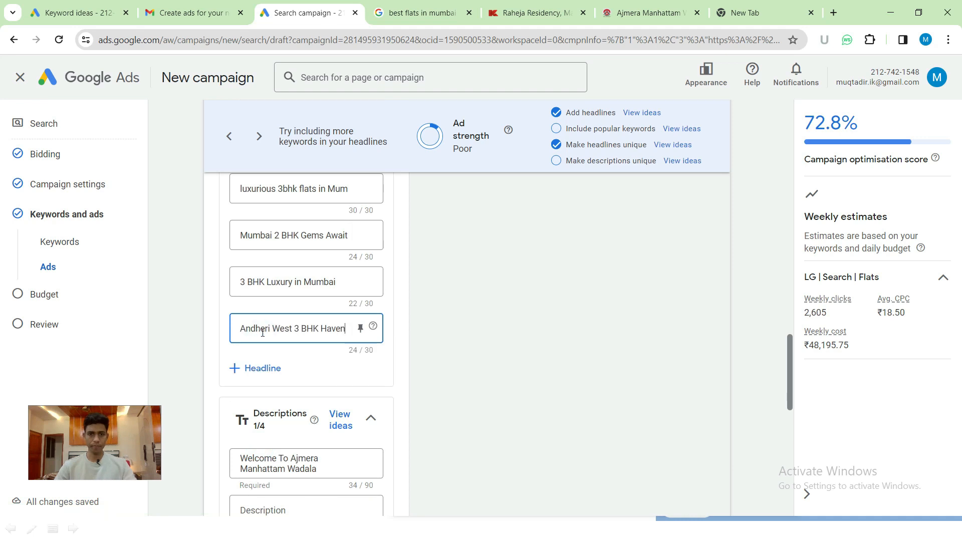
Add another headline field and fill it with "Mulund's 3 BHK Serenity" copied from the ChatGPT list.
click(260, 370)
key(alt+Tab)
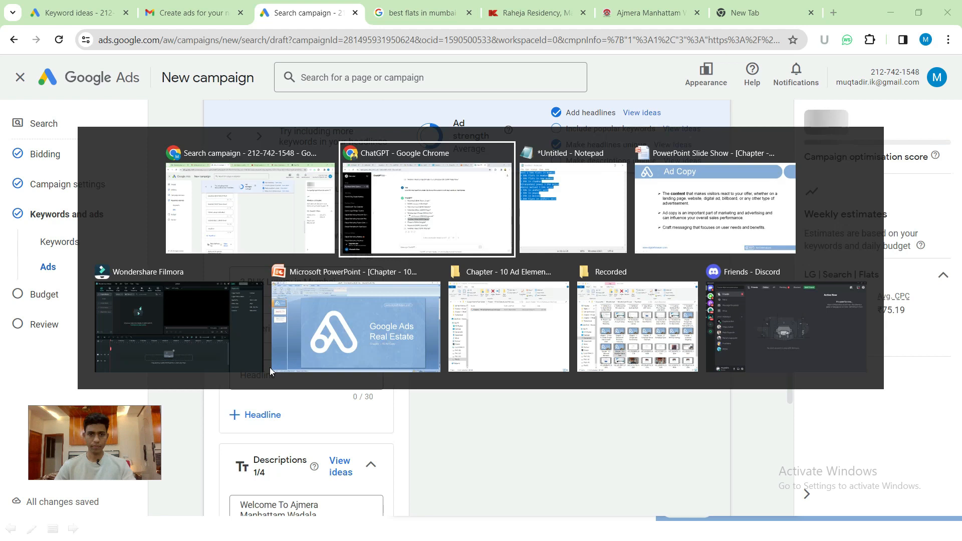
drag(371, 358, 483, 358)
key(ctrl+c)
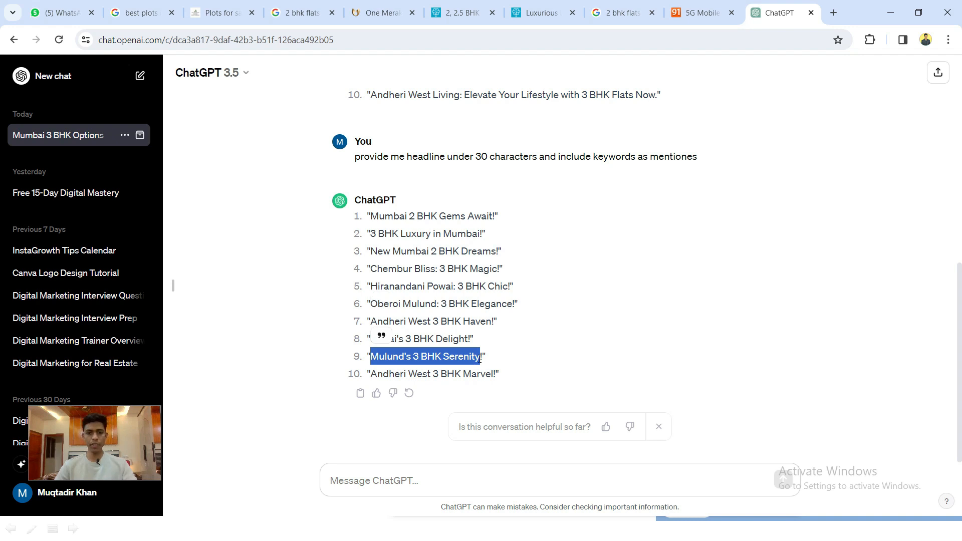
key(alt+Tab)
click(317, 372)
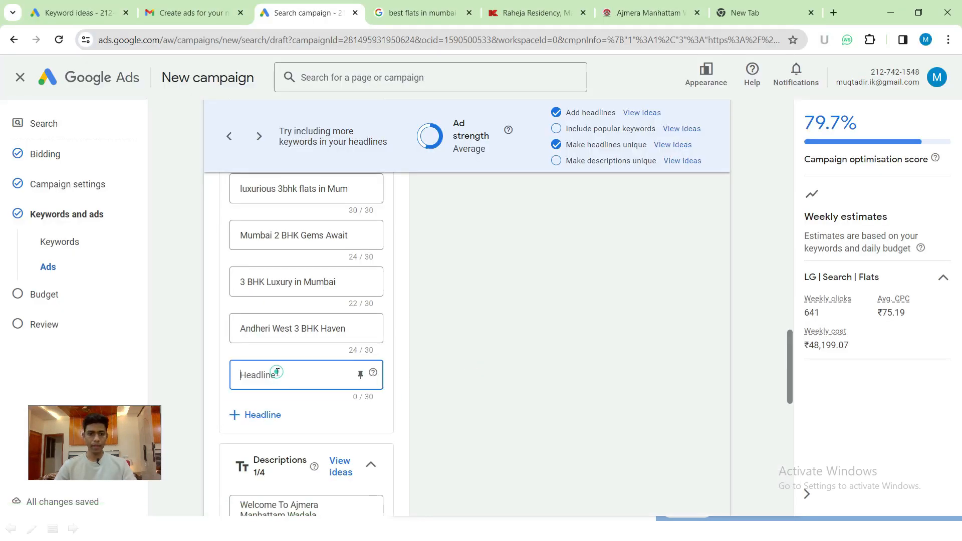
key(ctrl+v)
click(200, 336)
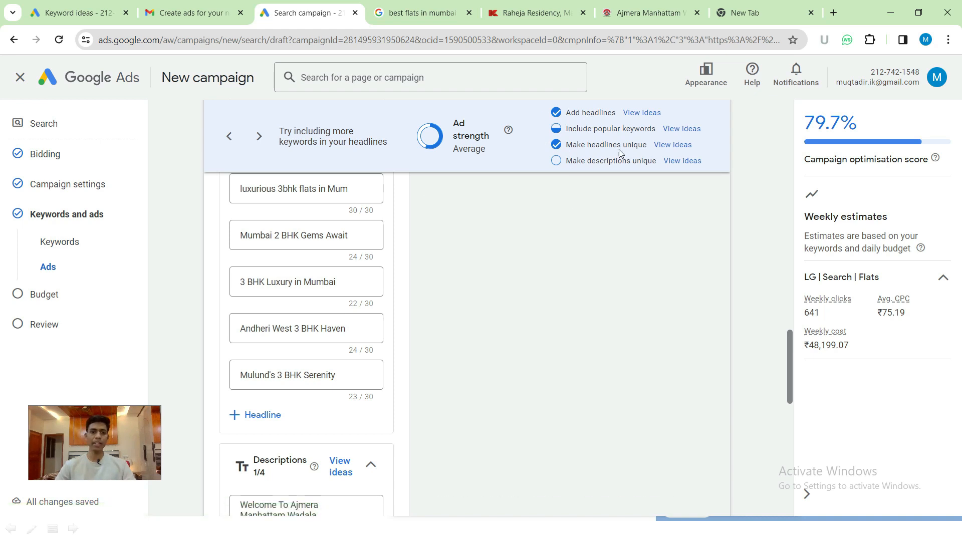
Add one more headline and fill it with ChatGPT's last suggestion, "Andheri West 3 BHK Marvel".
click(273, 420)
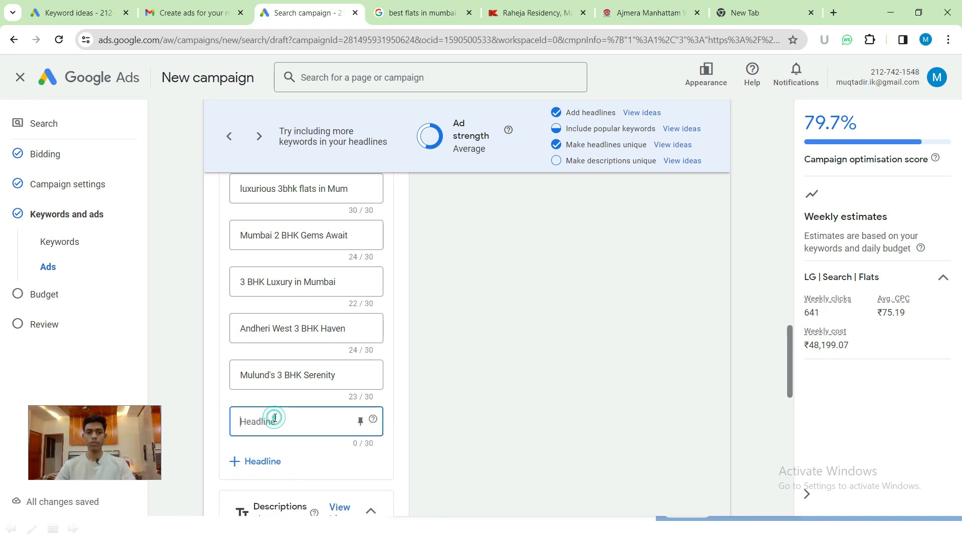
key(alt+Tab)
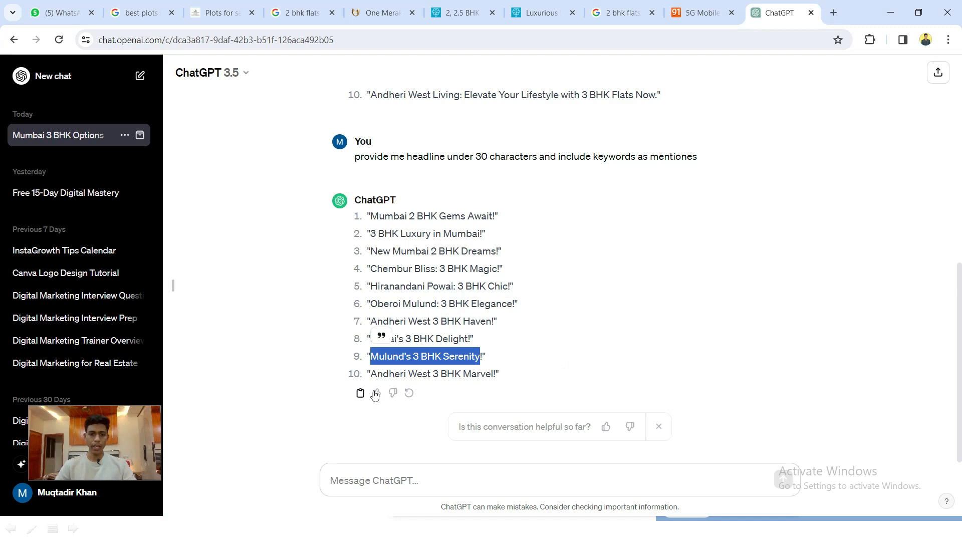
drag(372, 375, 490, 376)
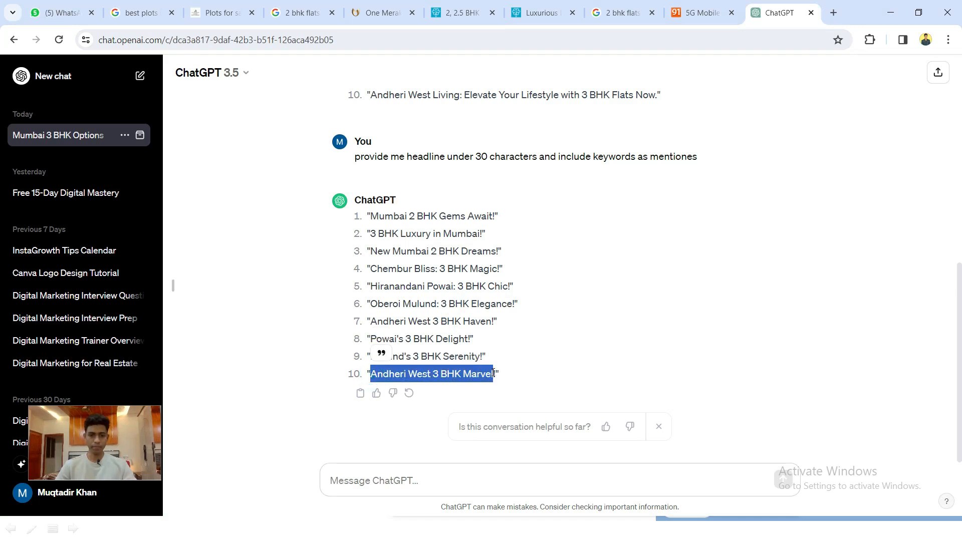
key(alt+Tab)
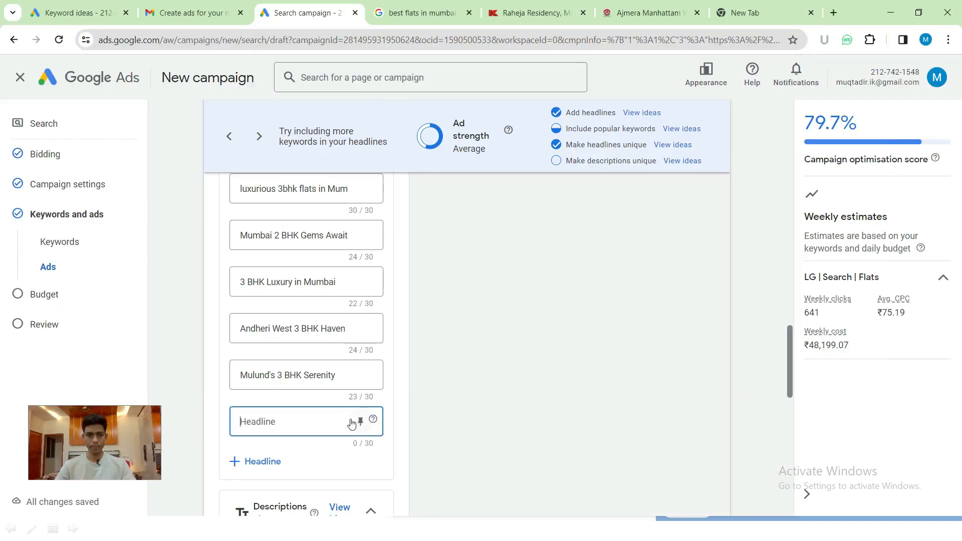
text(Andheri West 3 BHK Marvel)
click(200, 345)
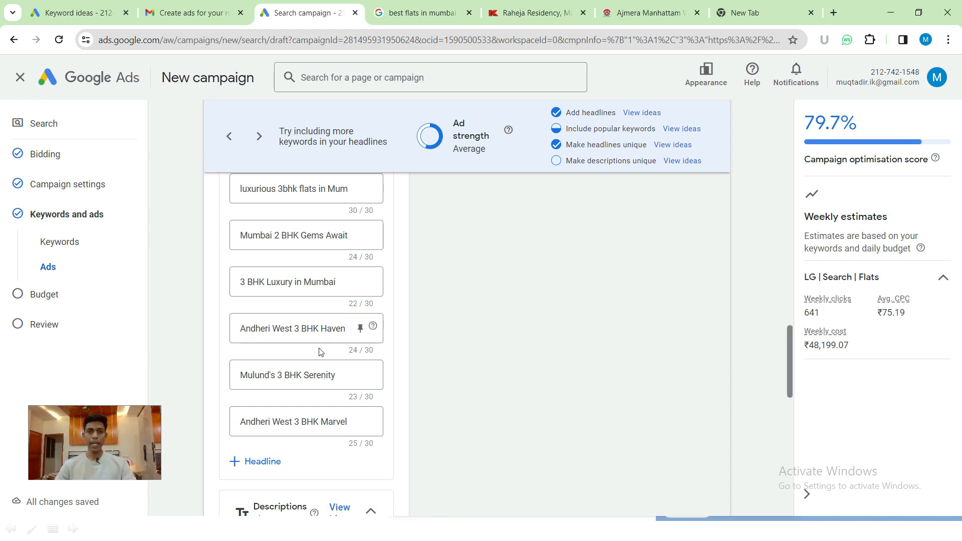
Add a headline below "Andheri West 3 BHK Marvel" and start a keyword insertion in it with "{".
scroll(308, 385, down, 1)
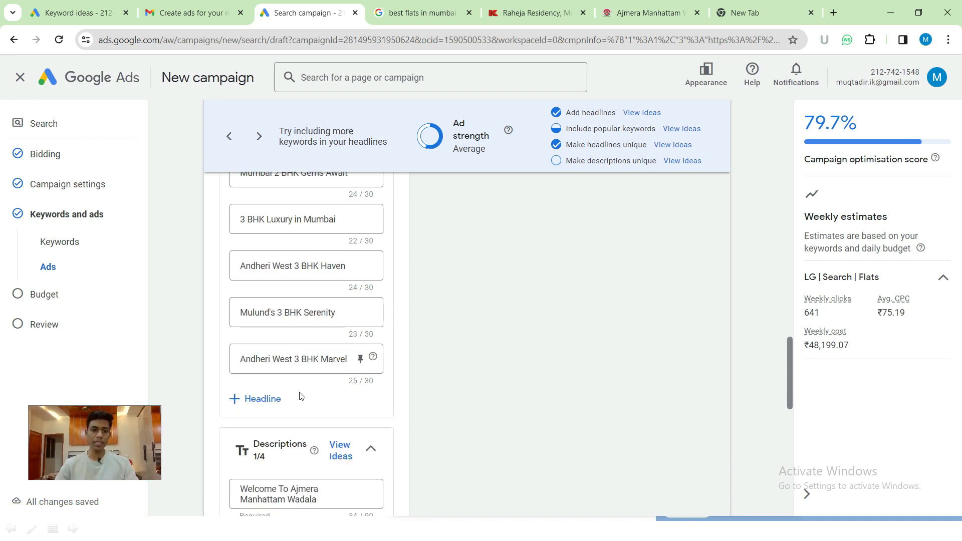
click(267, 400)
scroll(267, 397, down, 1)
click(260, 335)
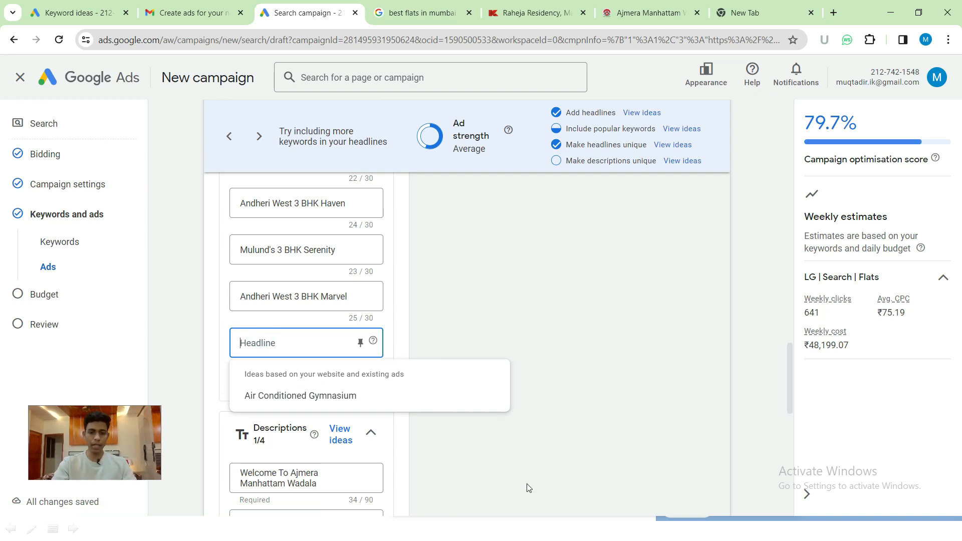
text({)
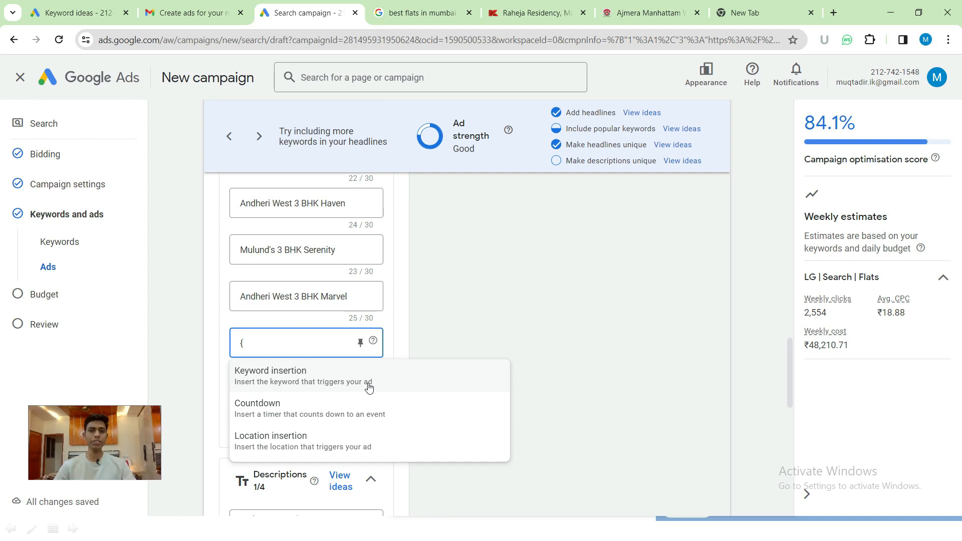
click(328, 385)
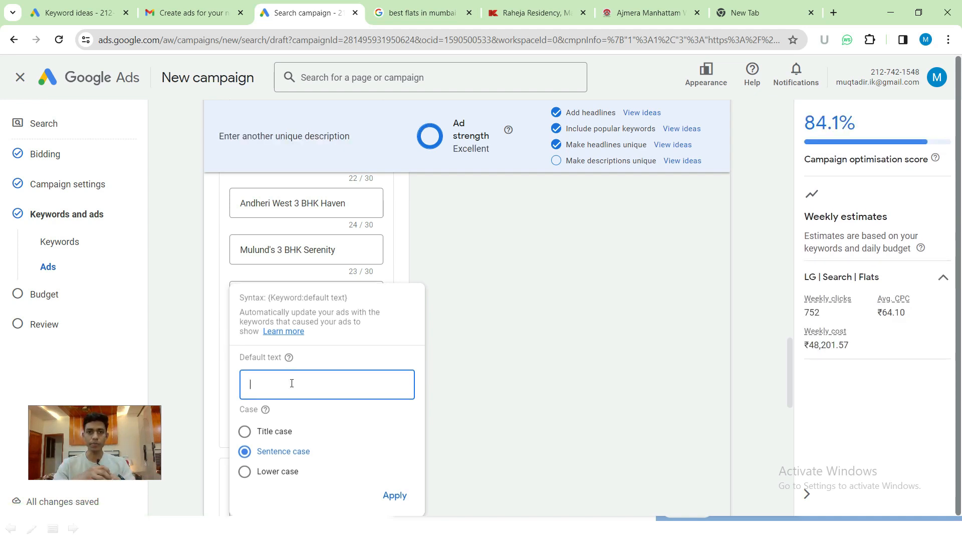
Set the keyword insertion's default text to "best flats in mumbai", keep sentence case and apply it to the headline.
text(best flat)
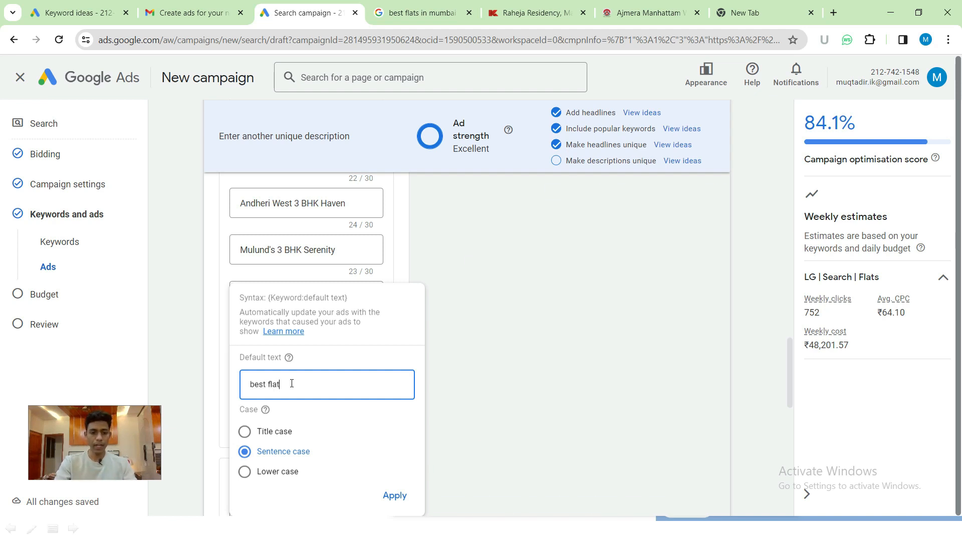
text(s in mumbai)
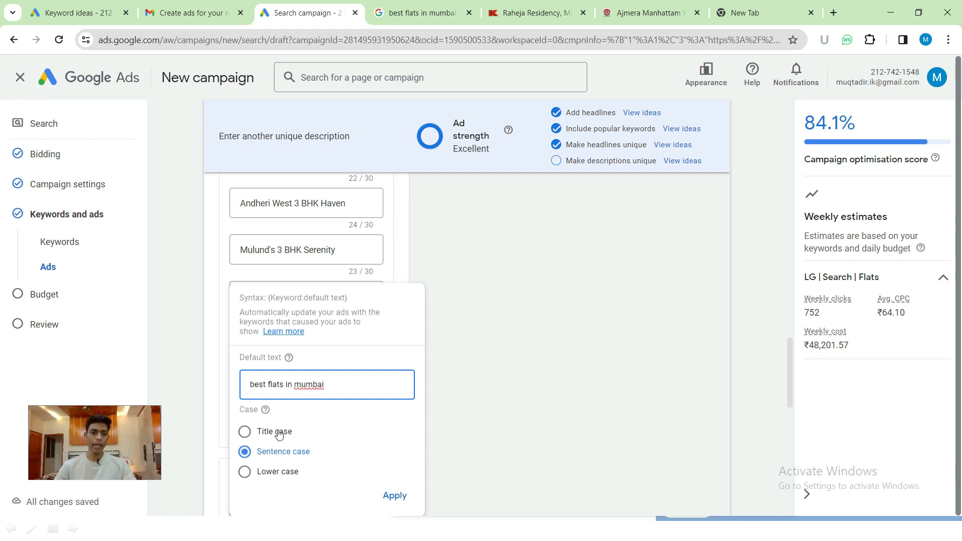
drag(251, 386, 330, 386)
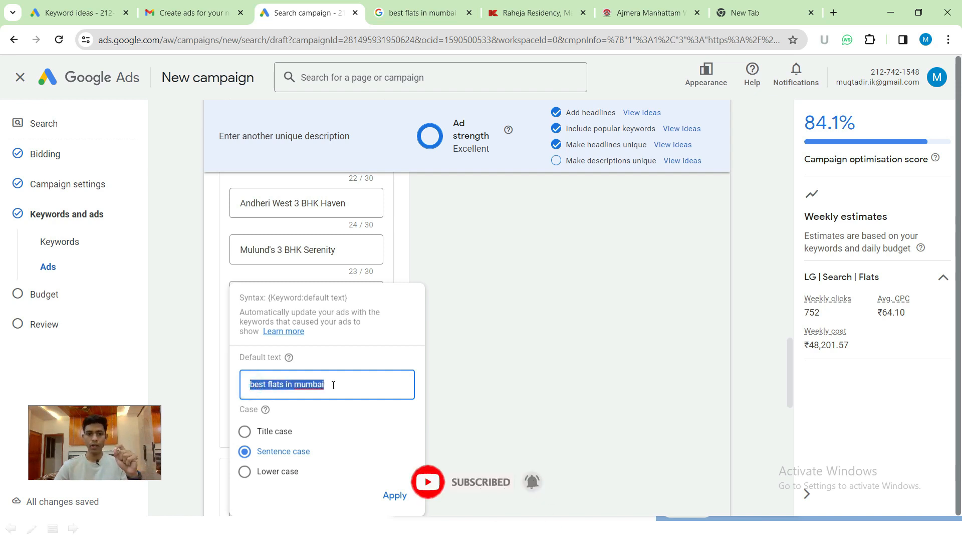
click(340, 384)
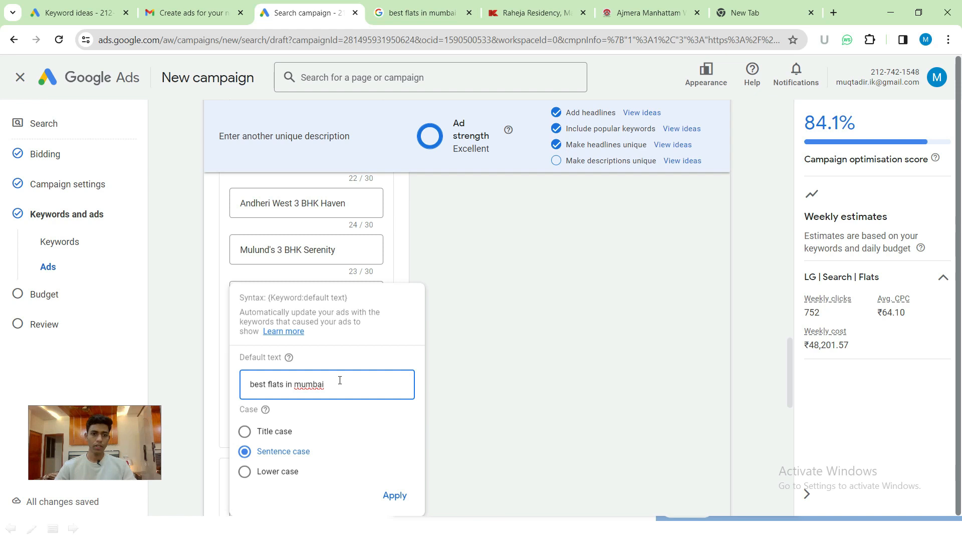
click(395, 495)
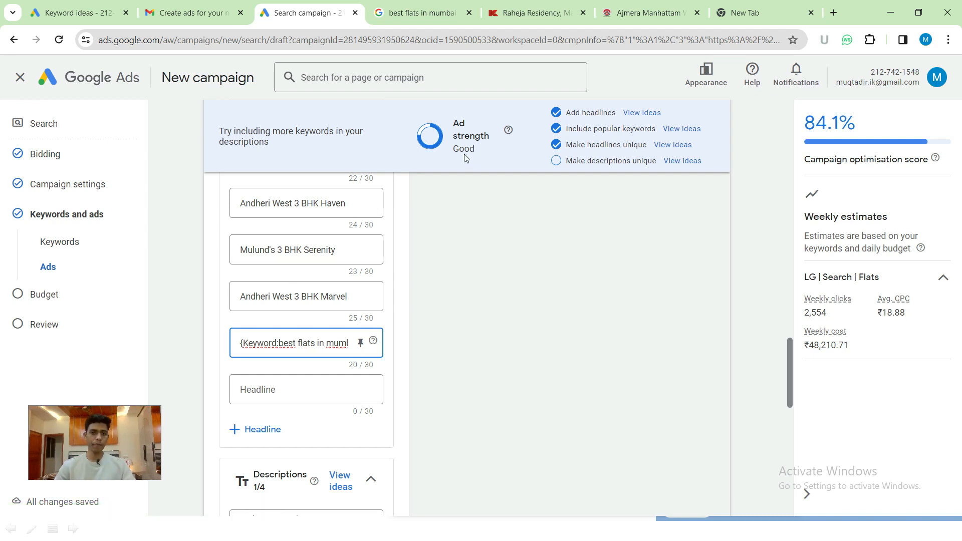
Check the ad strength item "Make descriptions unique" and examine the ad's Descriptions section.
drag(569, 161, 652, 160)
click(616, 159)
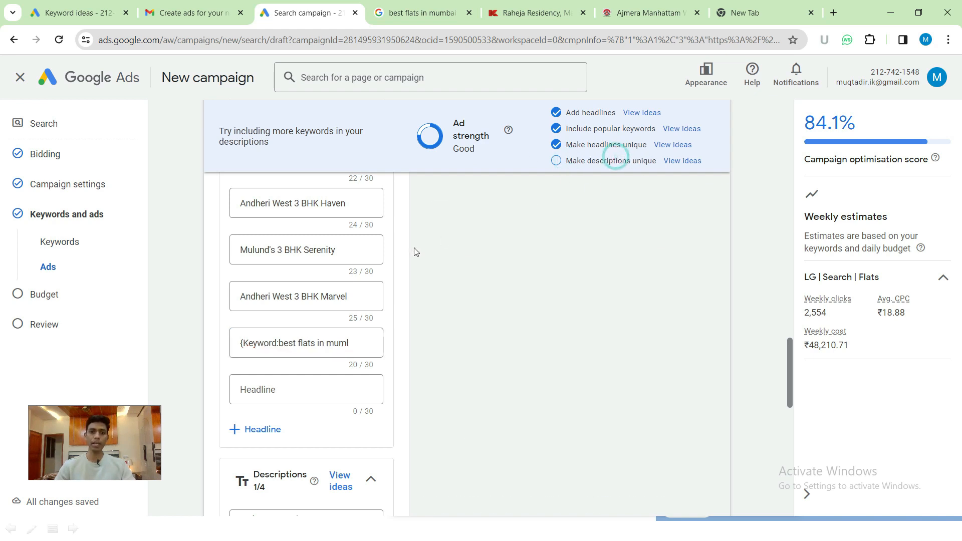
scroll(312, 296, down, 3)
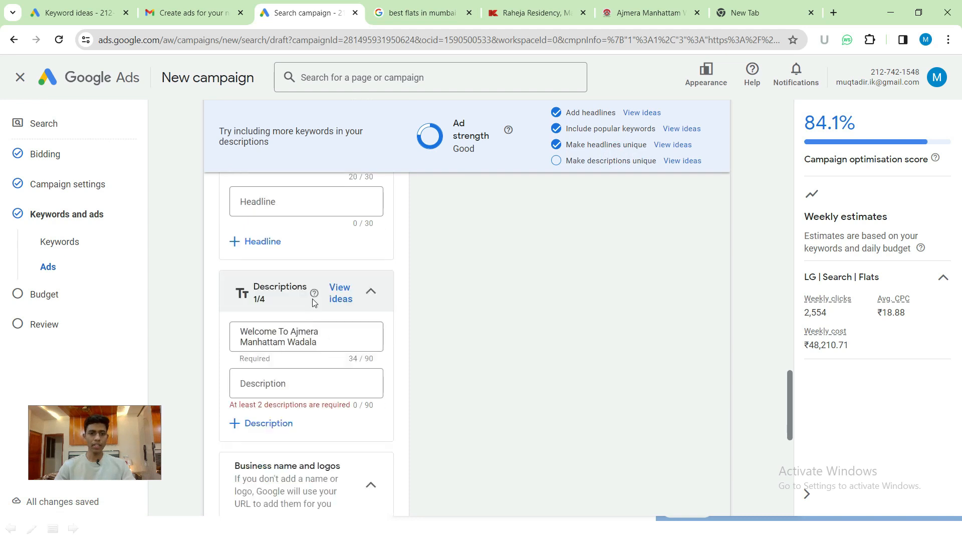
scroll(313, 301, down, 1)
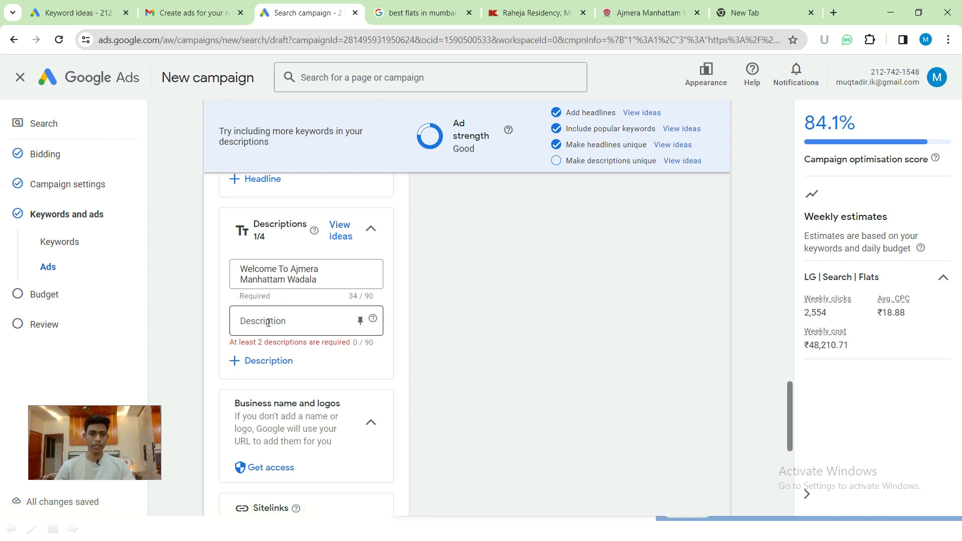
Switch to the ChatGPT conversation and put the keyword list from Notepad into a new message, followed by a blank line.
key(alt+Tab)
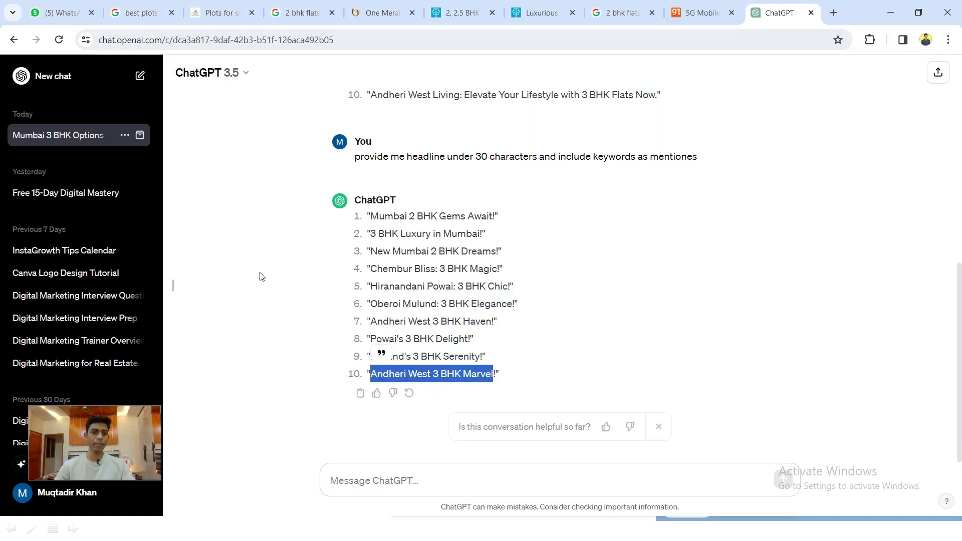
click(252, 270)
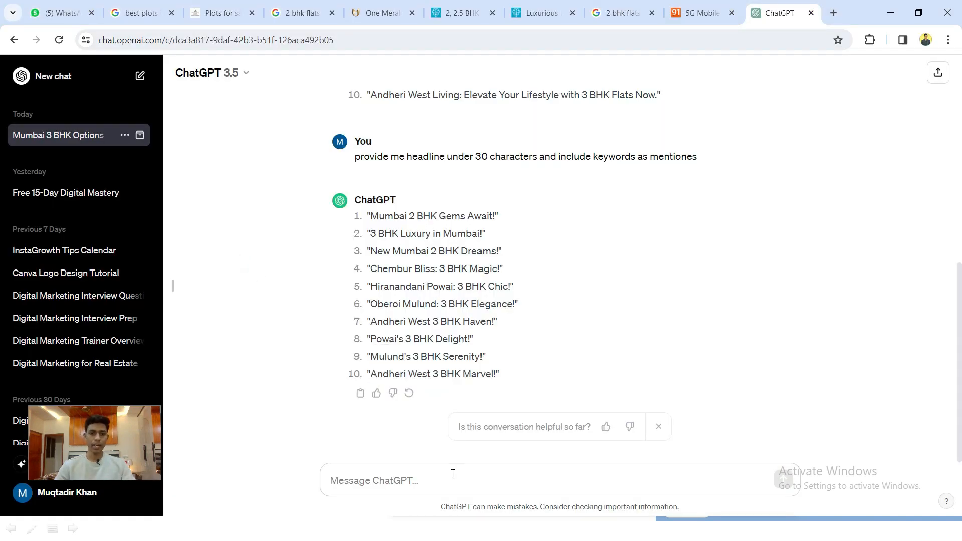
key(alt+Tab)
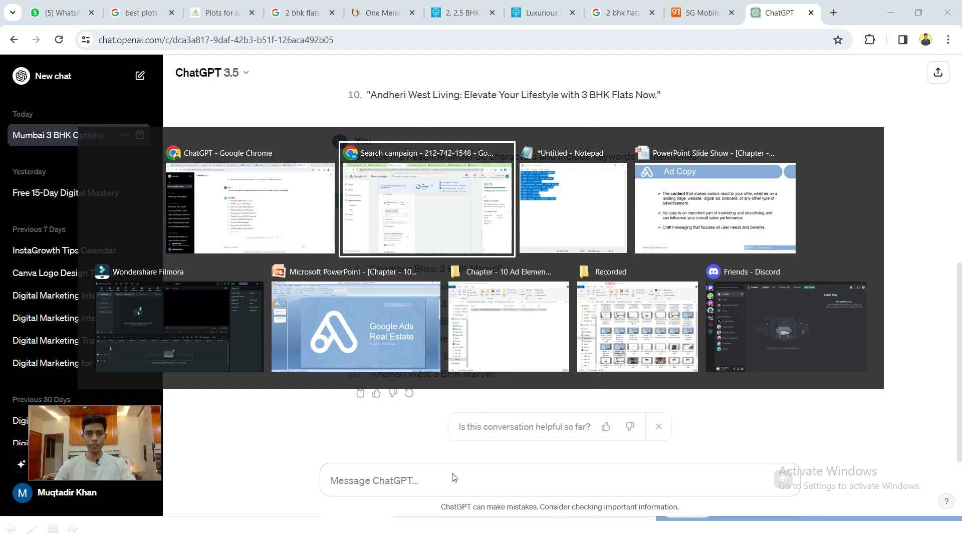
key(alt+Tab)
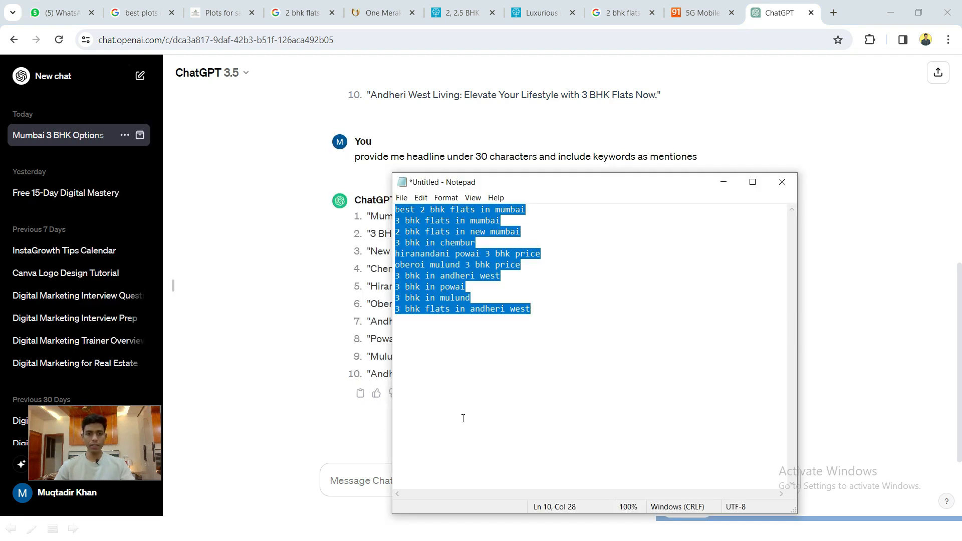
click(359, 481)
text(best 2 bhk flats in mumbai 3 bhk flats in mumbai 2 bhk flats in new mumbai 3 bhk in chembur hiranandani powai 3 bhk price oberoi mulund 3 bhk price 3 bhk in andheri west 3 bhk in powai 3 bhk in mulund 3 bhk flats in andheri west)
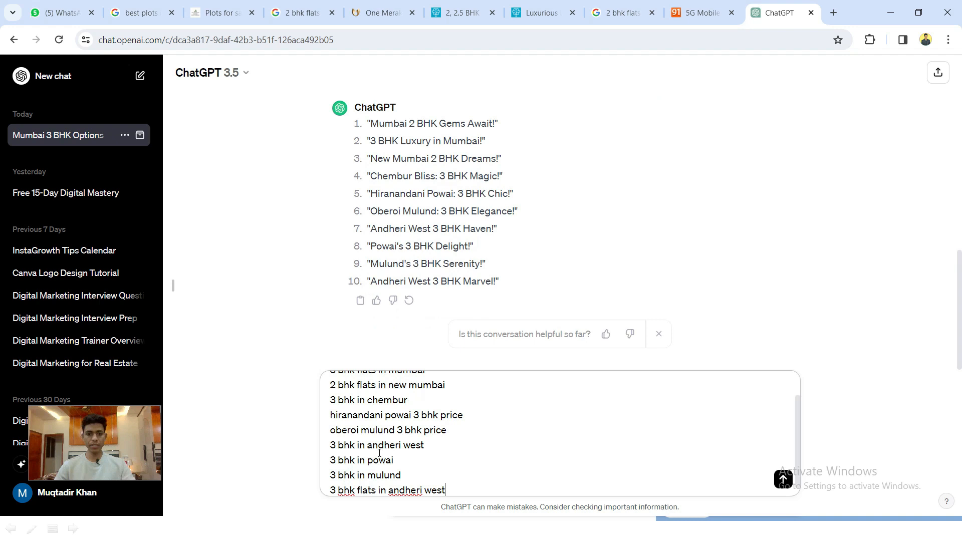
scroll(398, 448, down, 2)
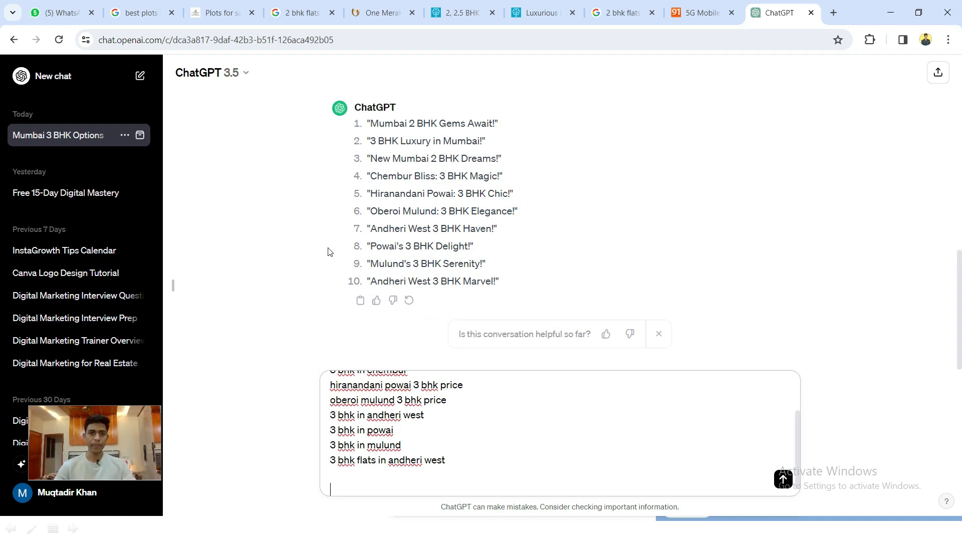
Copy the earlier "write ad copy for my Google Ads" request from the chat and add it below the keyword list in the message.
scroll(328, 251, up, 10)
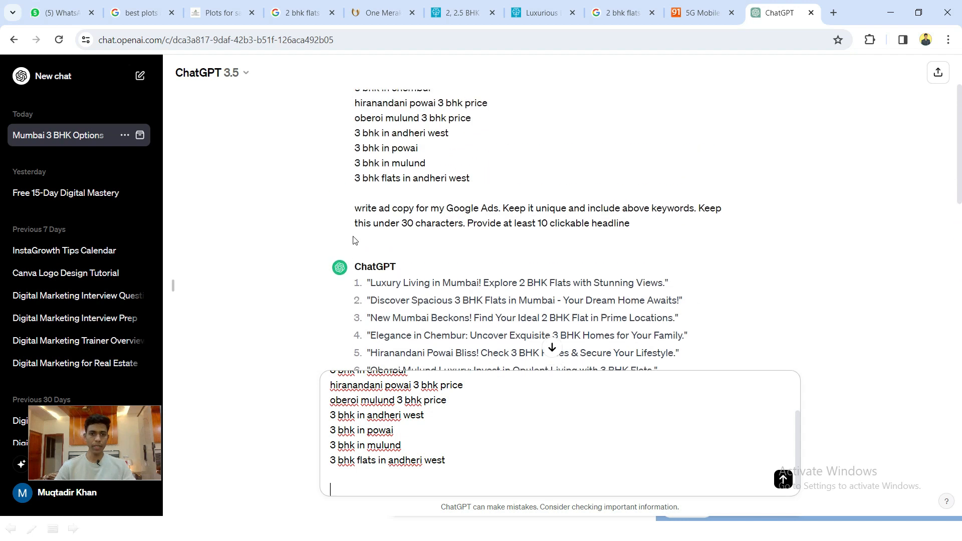
drag(357, 209, 636, 223)
key(ctrl+c)
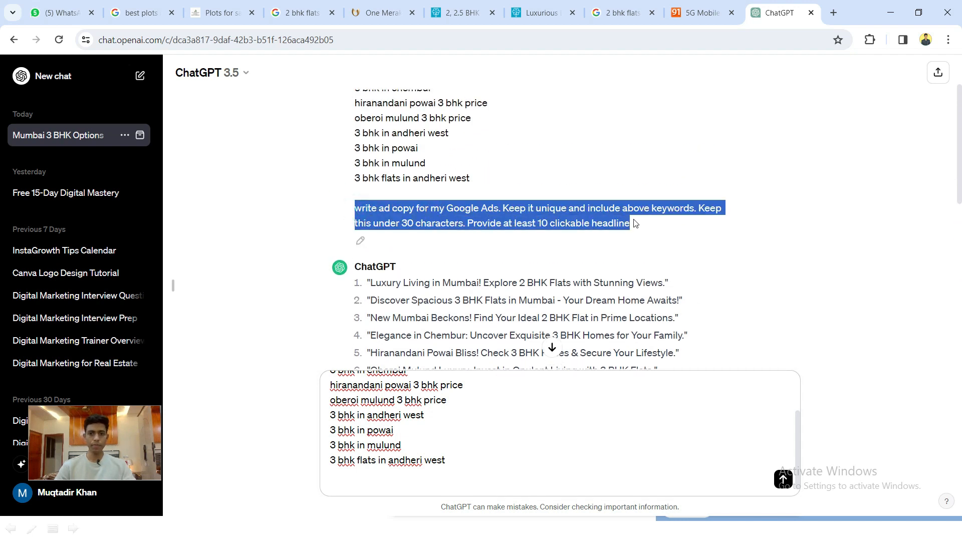
click(396, 480)
key(ctrl+v)
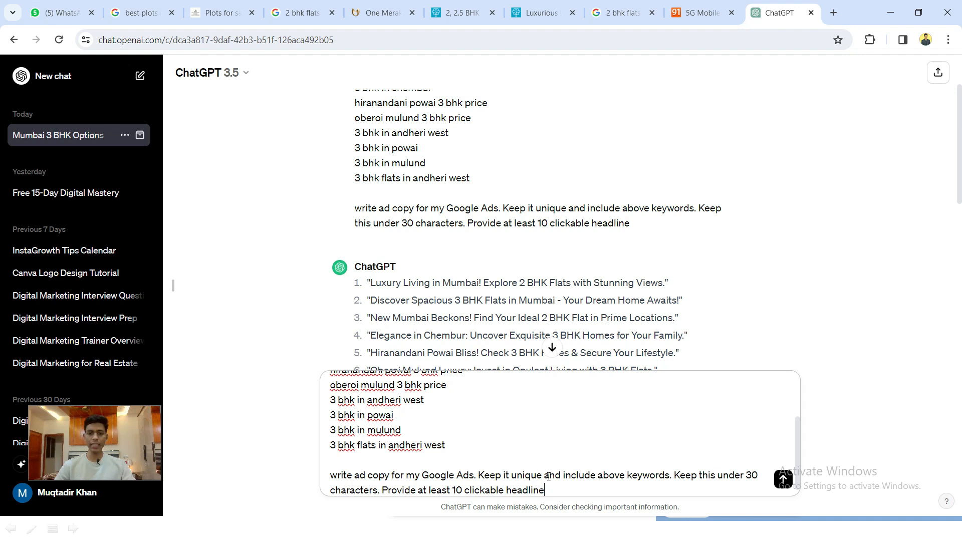
Change the request's character limit to 90 and the minimum number of suggestions to 5.
click(753, 477)
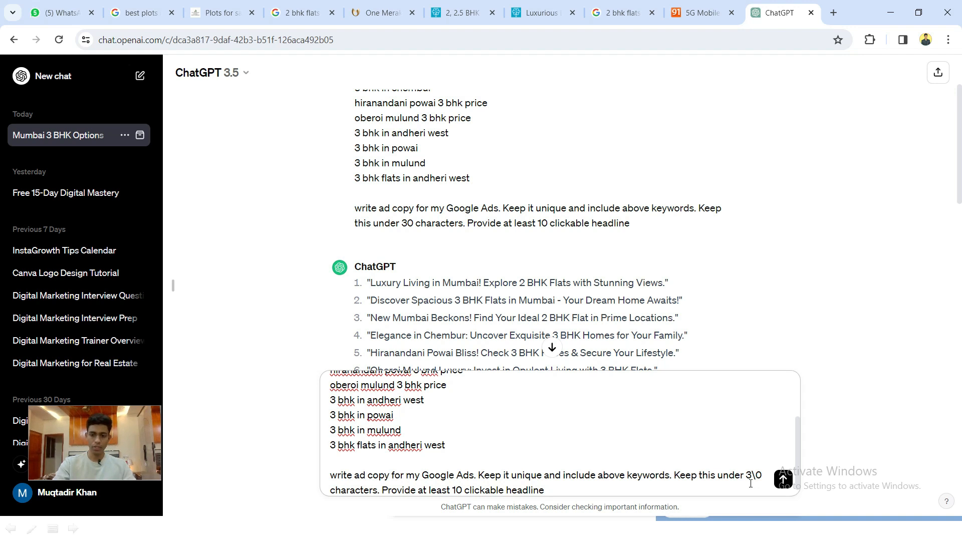
text(9)
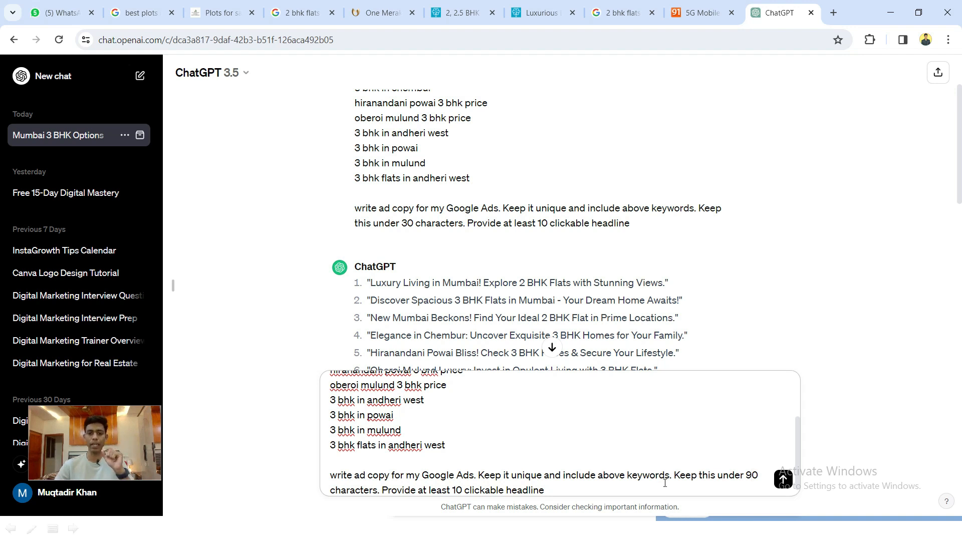
click(463, 491)
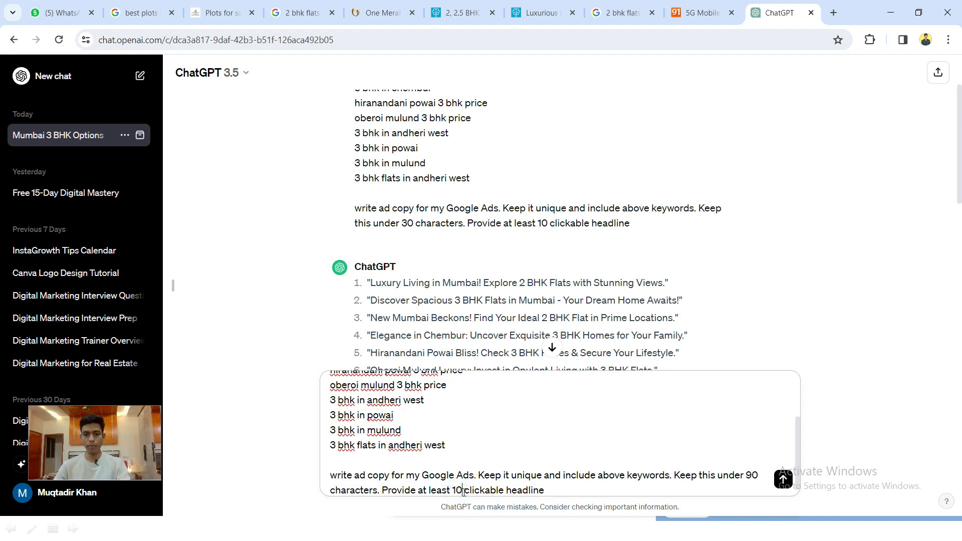
key(BackSpace)
key(BackSpace)
text(5)
Replace "headline" with "descriptions" in the request, send it and go to ChatGPT's new reply.
double_click(534, 492)
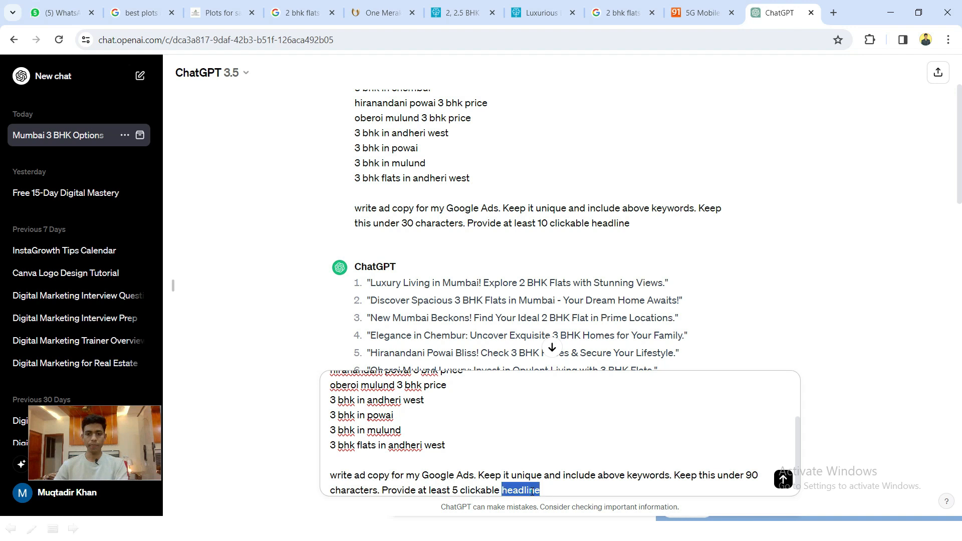
text(descr)
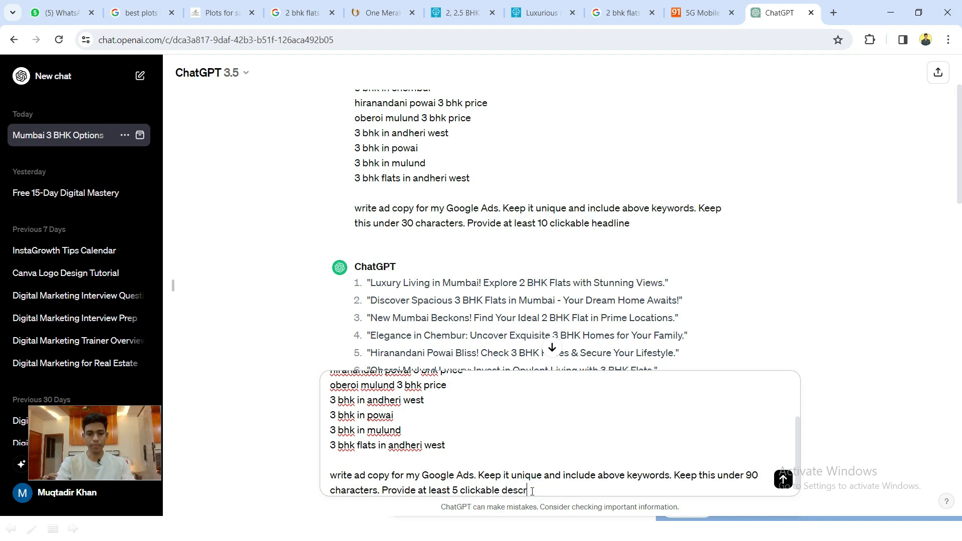
text(iptions)
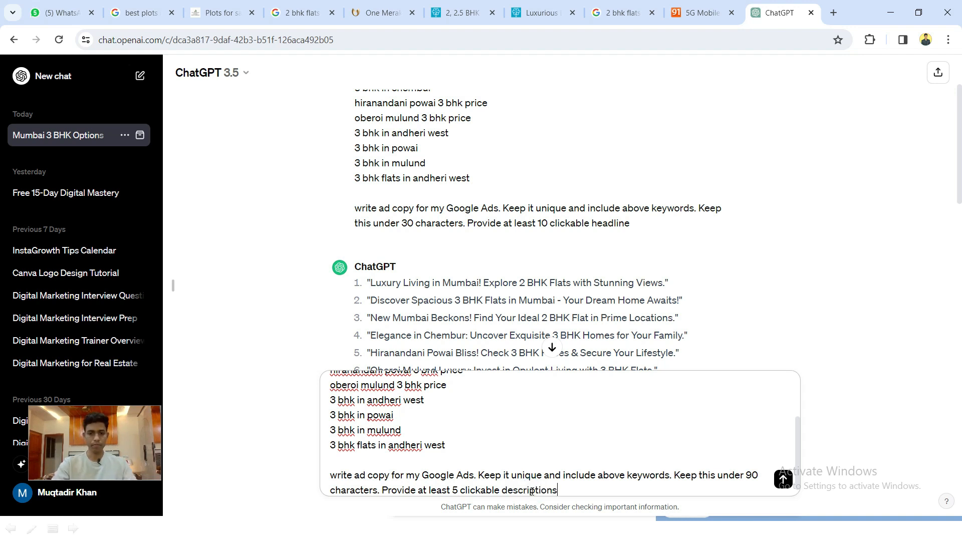
key(Return)
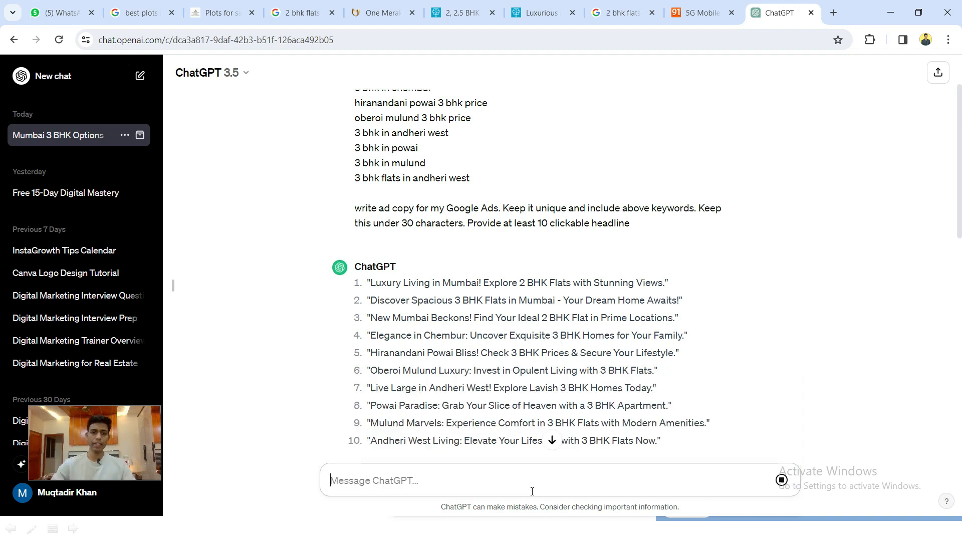
scroll(539, 446, up, 7)
click(552, 440)
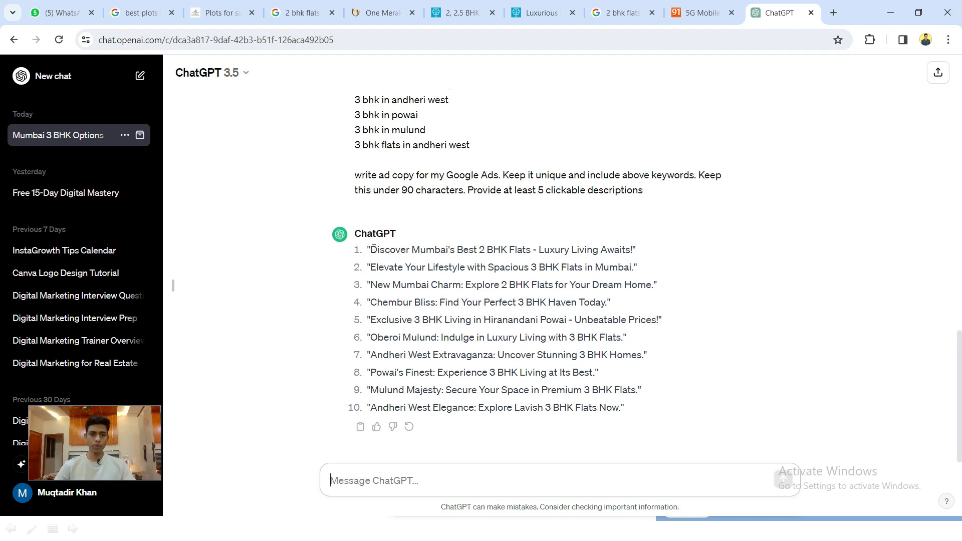
Replace the first description in the Google Ads ad with ChatGPT's suggestion "New Mumbai Charm: Explore 2 BHK Flats for Your Dream Home".
drag(371, 250, 633, 249)
drag(373, 286, 651, 288)
key(ctrl+c)
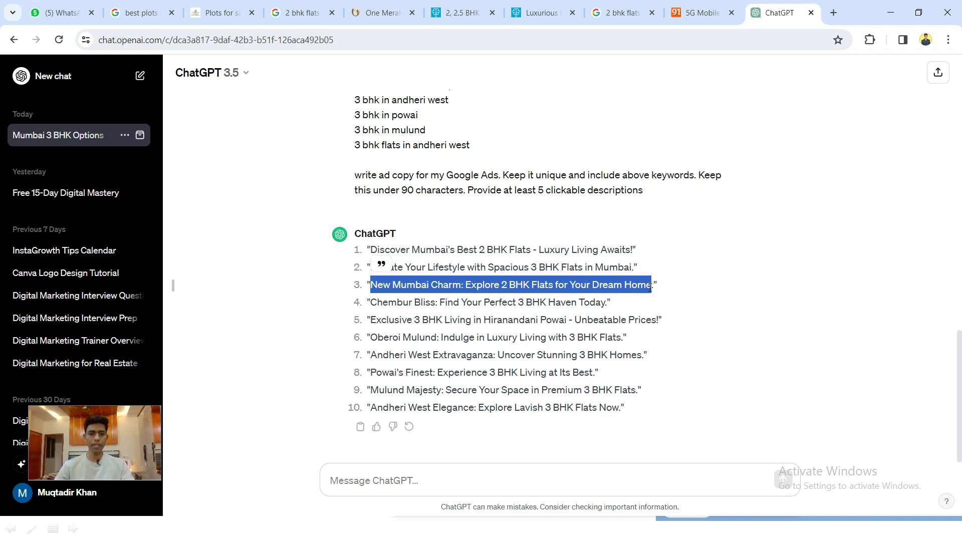
key(alt+Tab)
key(alt+Tab)
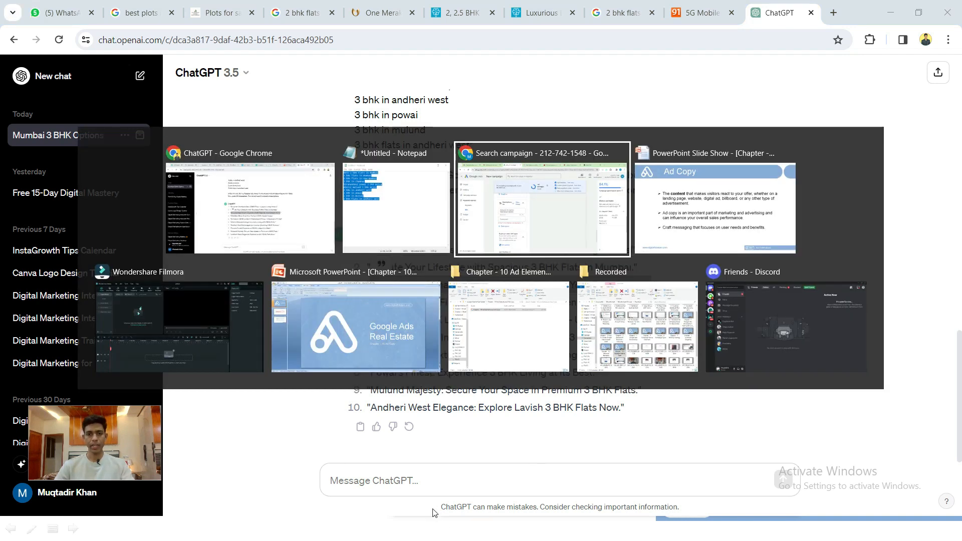
click(266, 283)
key(ctrl+a)
key(ctrl+v)
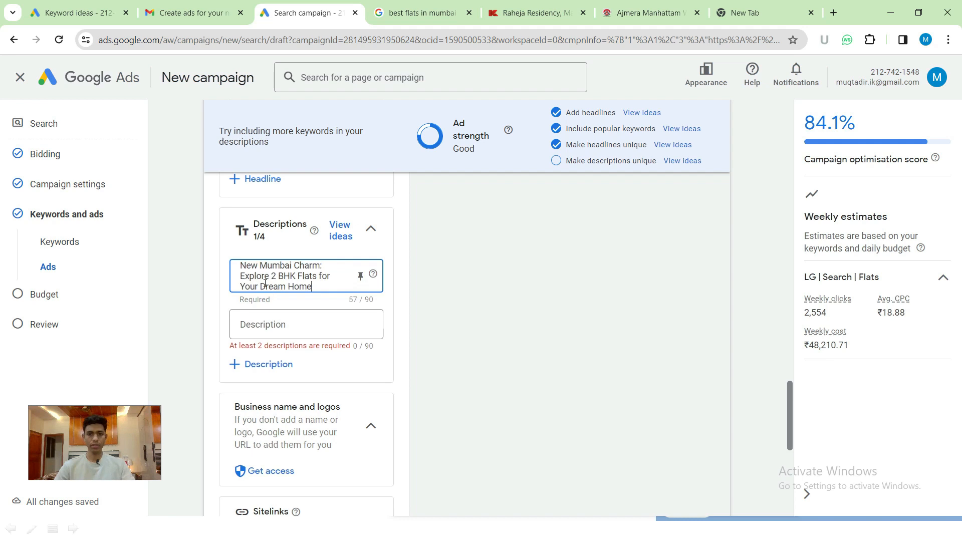
Fill the second description with ChatGPT's suggestion "Exclusive 3 BHK Living in Hiranandani Powai - Unbeatable Prices".
click(269, 326)
key(alt+Tab)
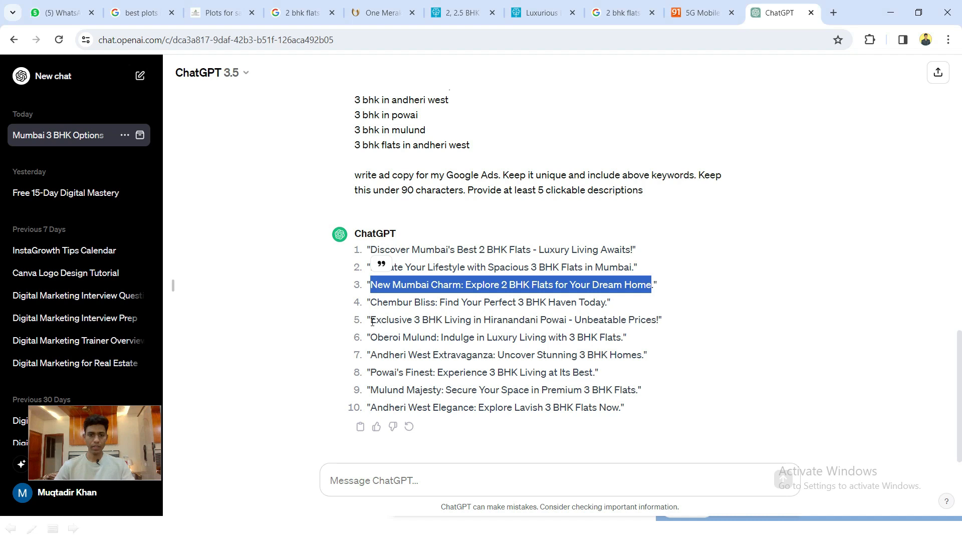
drag(373, 322, 656, 326)
key(ctrl+c)
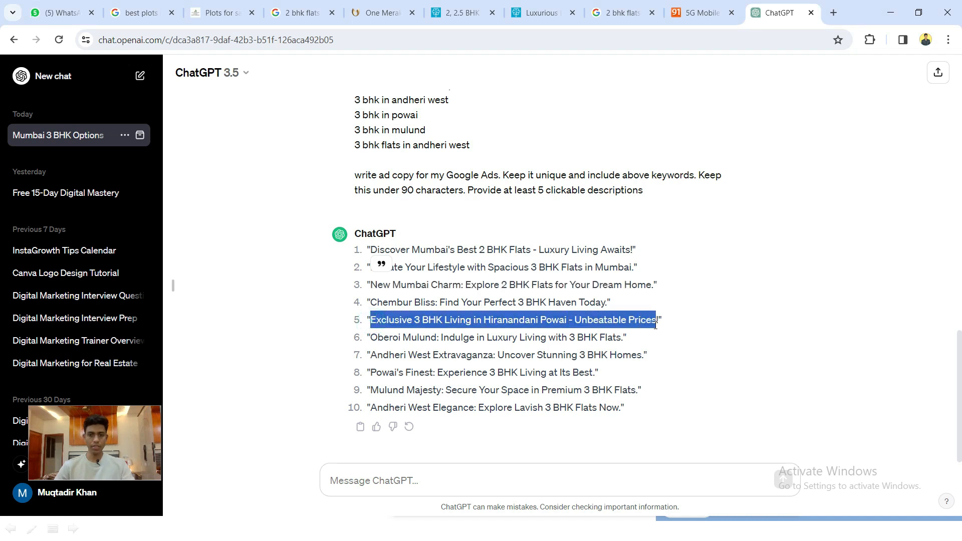
key(alt+Tab)
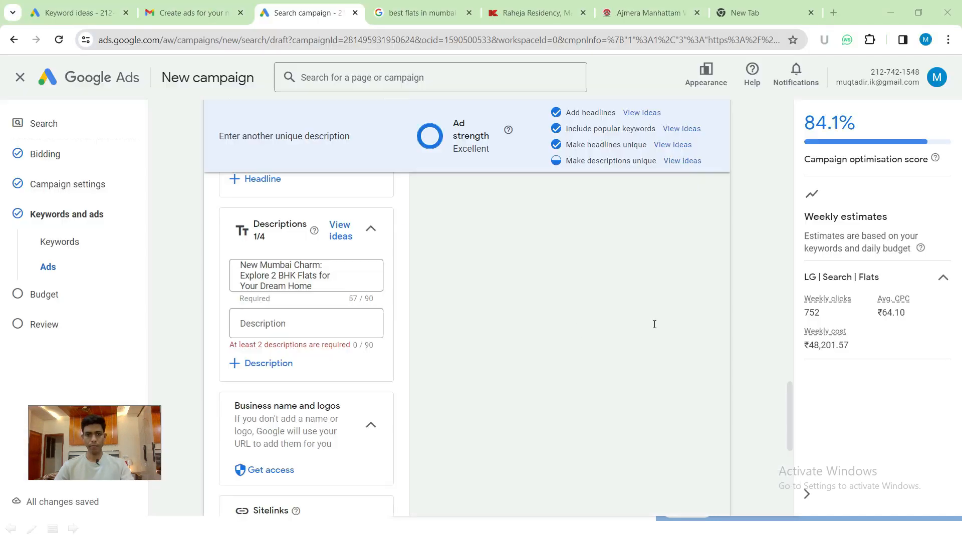
click(269, 327)
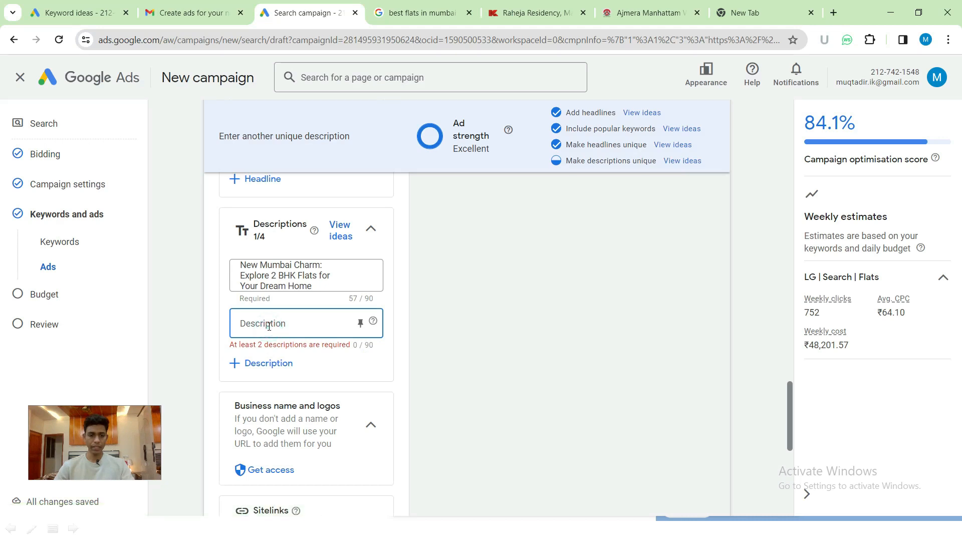
key(ctrl+v)
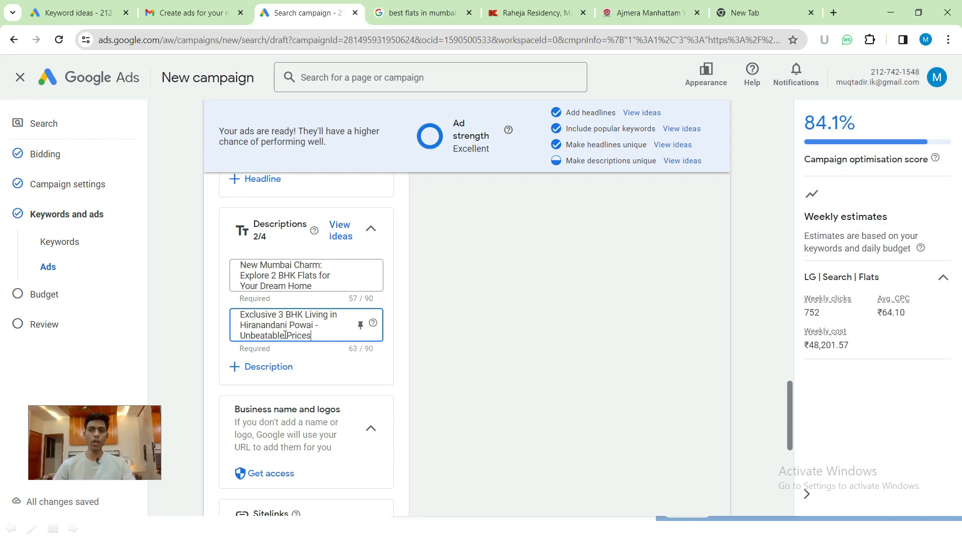
Add a third description and fill it with ChatGPT's suggestion "Mulund Majesty: Secure Your Space in Premium 3 BHK Flats".
click(270, 369)
key(alt+Tab)
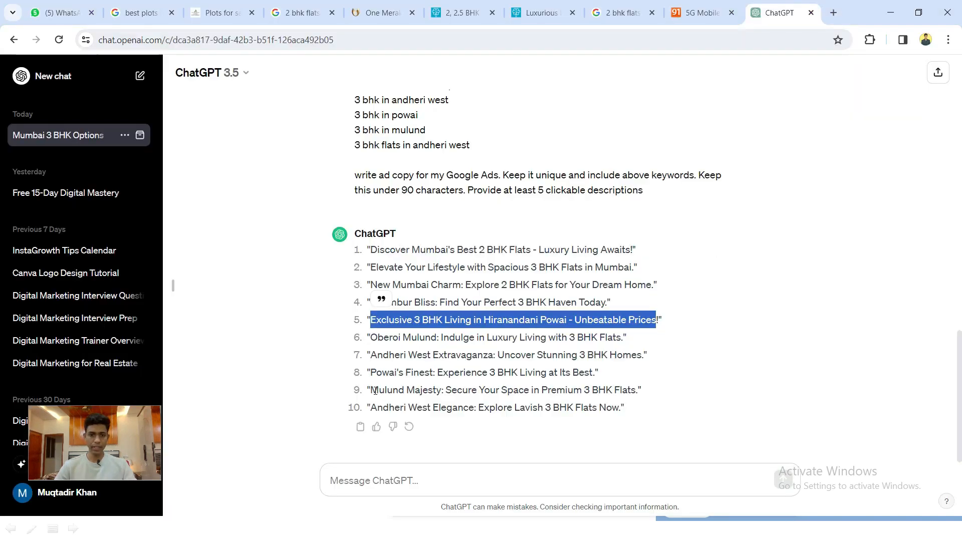
drag(371, 390, 637, 393)
key(ctrl+c)
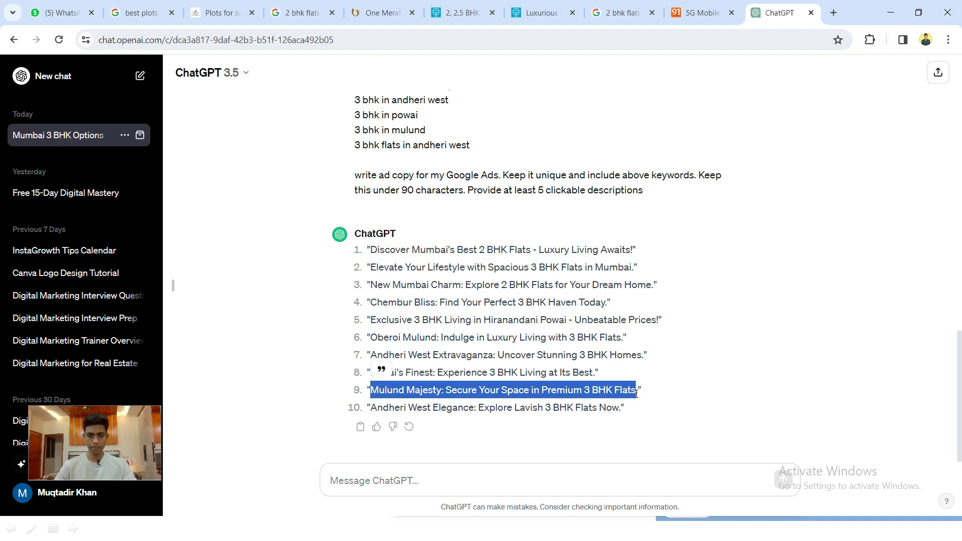
key(alt+Tab)
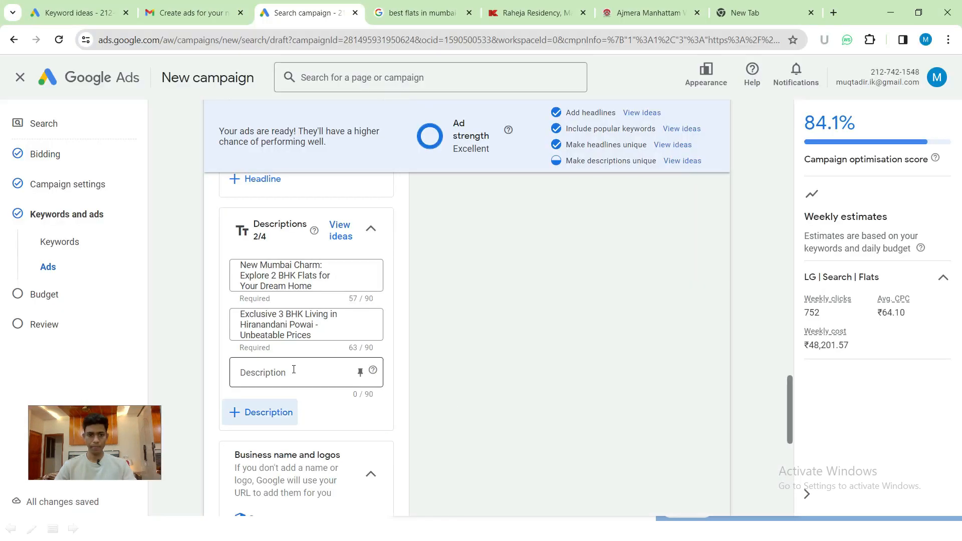
click(285, 371)
key(ctrl+v)
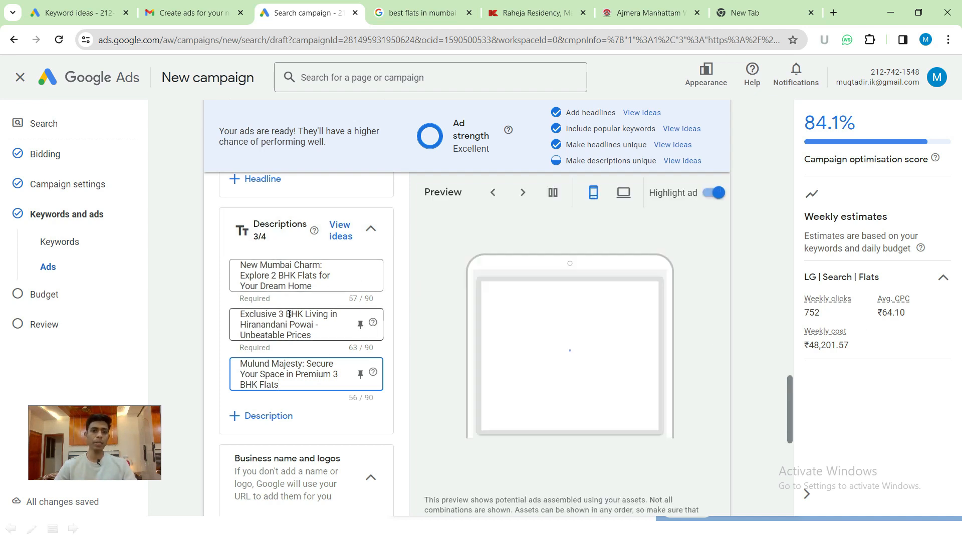
Review the ad preview, switch it to the desktop layout and look through further headline and description combinations.
scroll(289, 315, up, 1)
scroll(326, 289, up, 1)
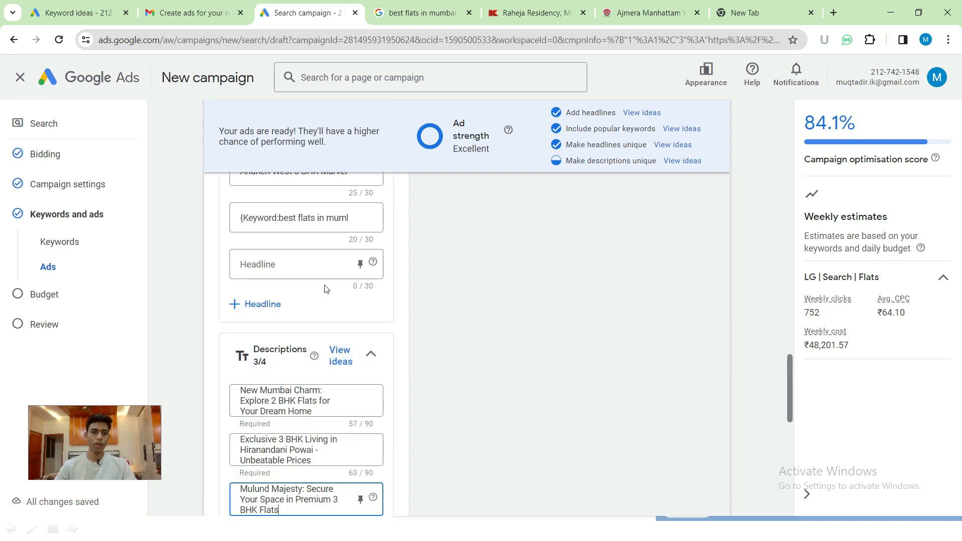
scroll(324, 289, up, 15)
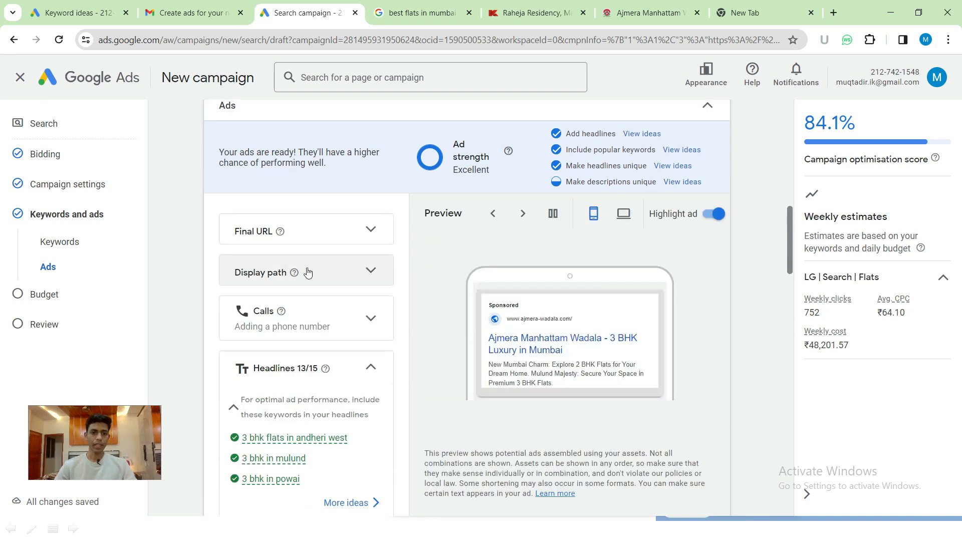
scroll(307, 372, down, 1)
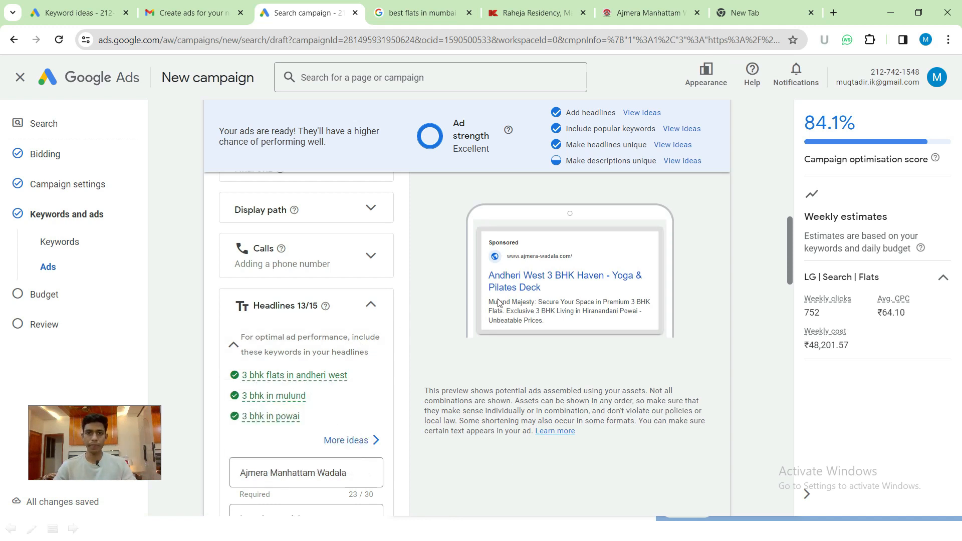
scroll(499, 303, up, 1)
click(622, 213)
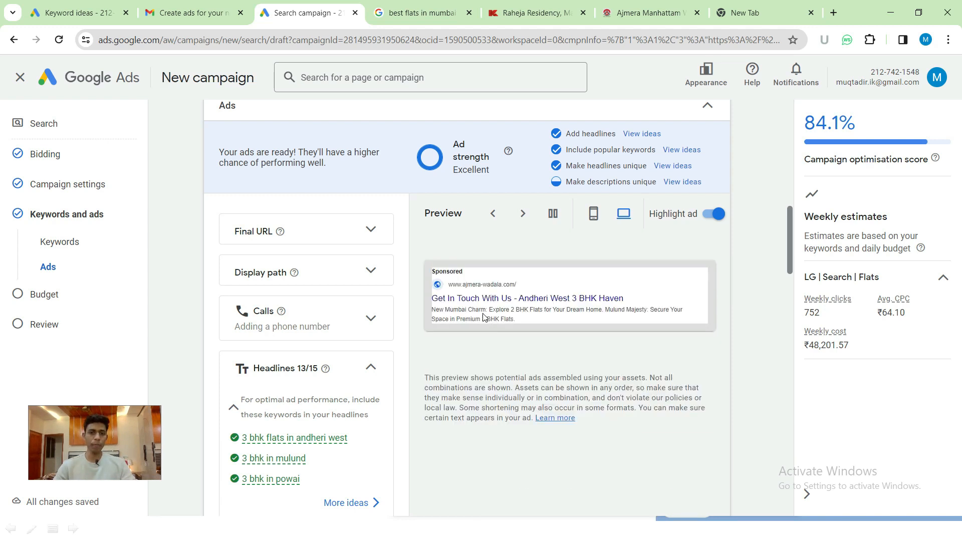
click(521, 216)
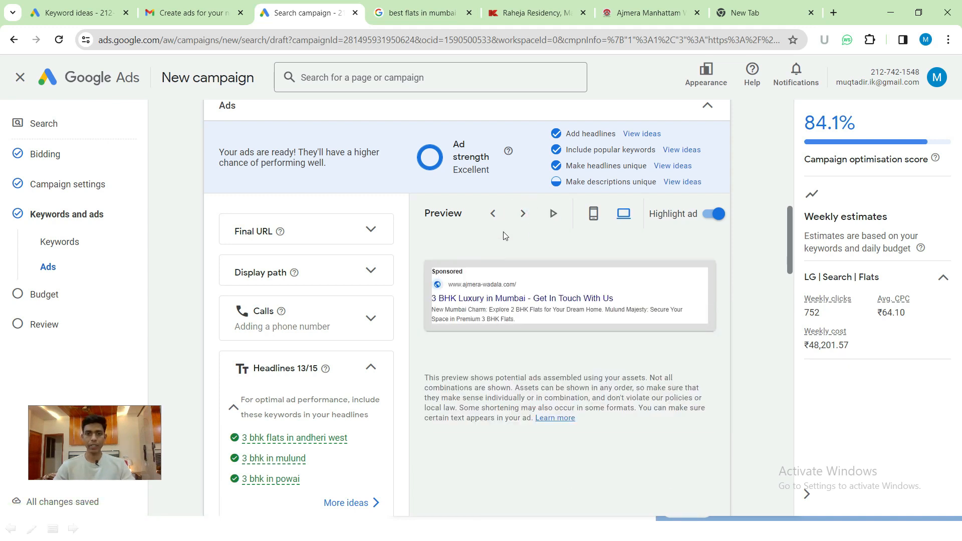
click(524, 216)
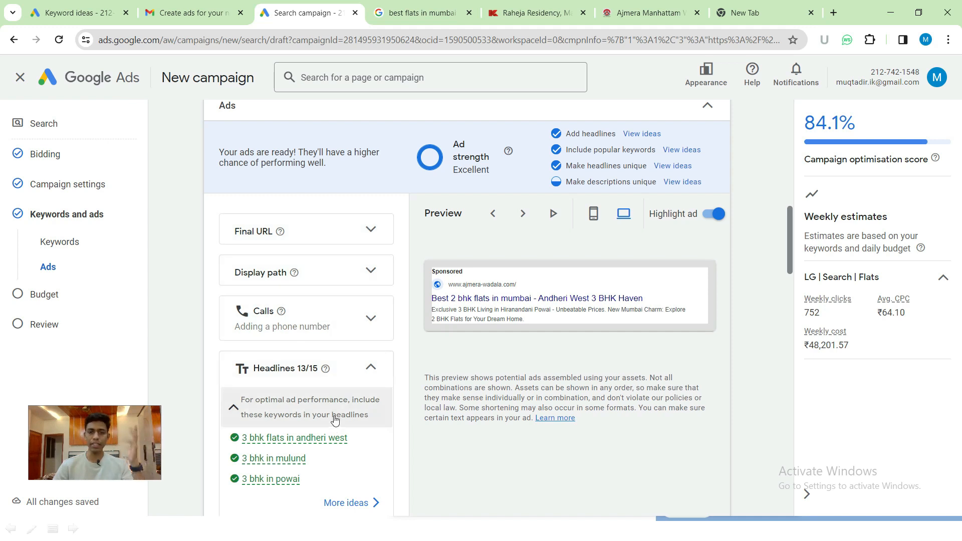
Collapse the Headlines and Descriptions sections of the ad.
click(357, 361)
click(370, 413)
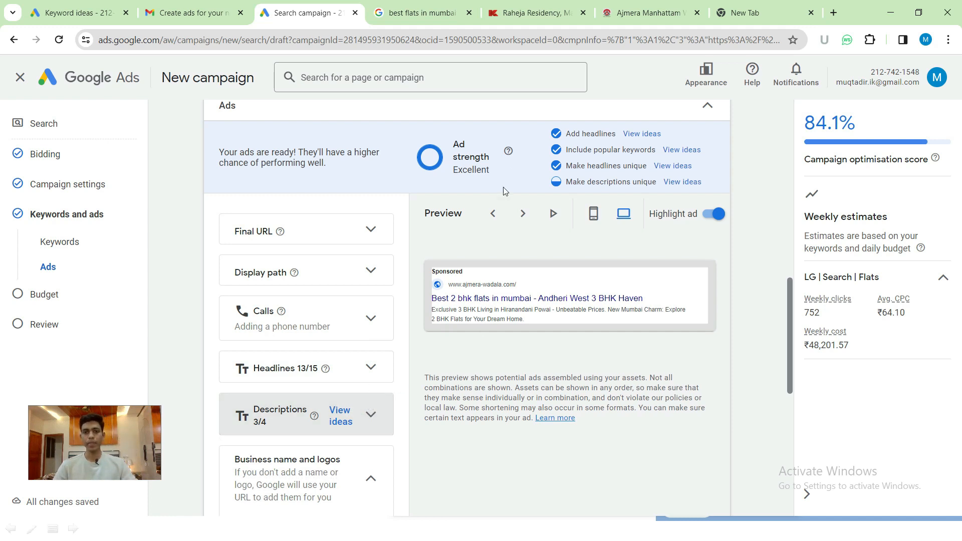
Switch to the Google results for "best flats in mumbai", examine the Raheja sponsored ad's headline, description, sitelinks and location, and return to Google Ads.
click(422, 13)
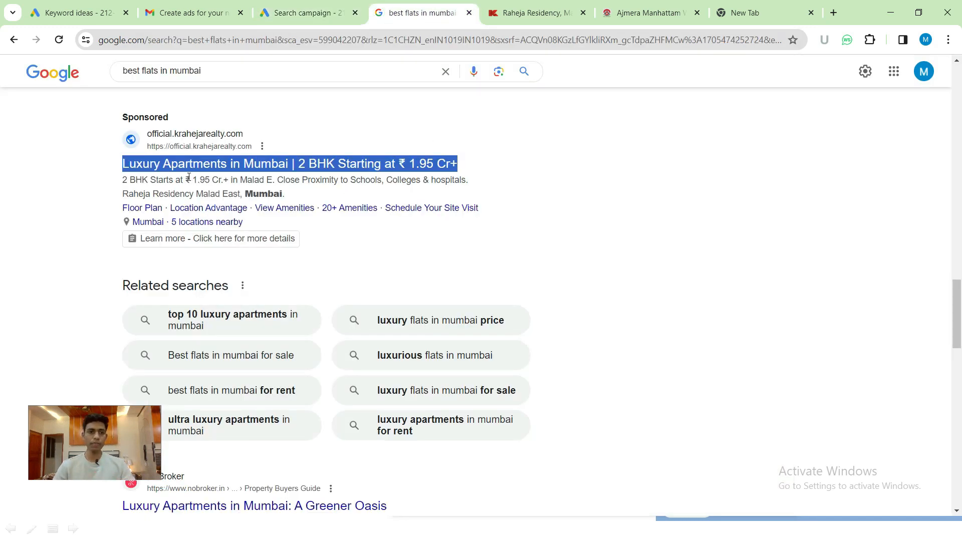
click(74, 154)
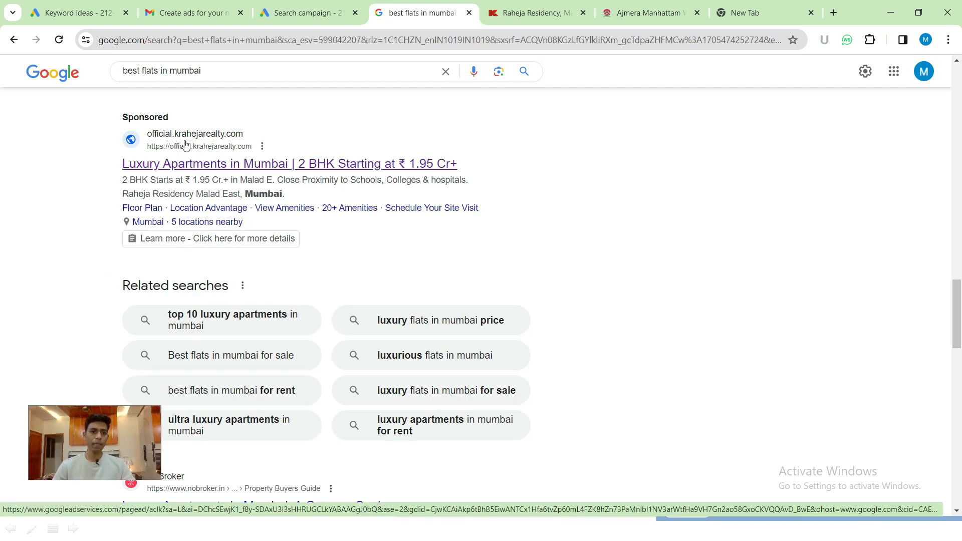
drag(115, 165, 210, 165)
drag(120, 182, 295, 194)
drag(113, 213, 248, 224)
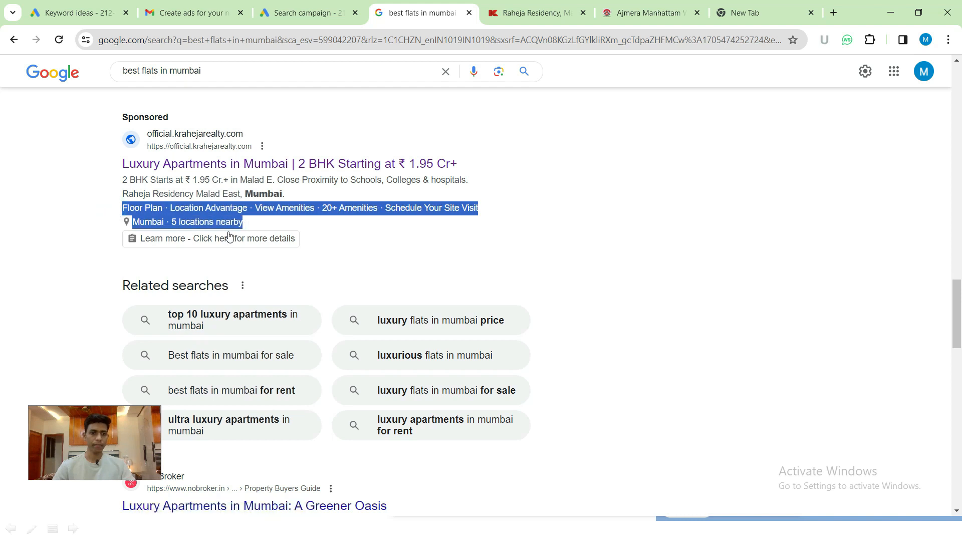
click(102, 242)
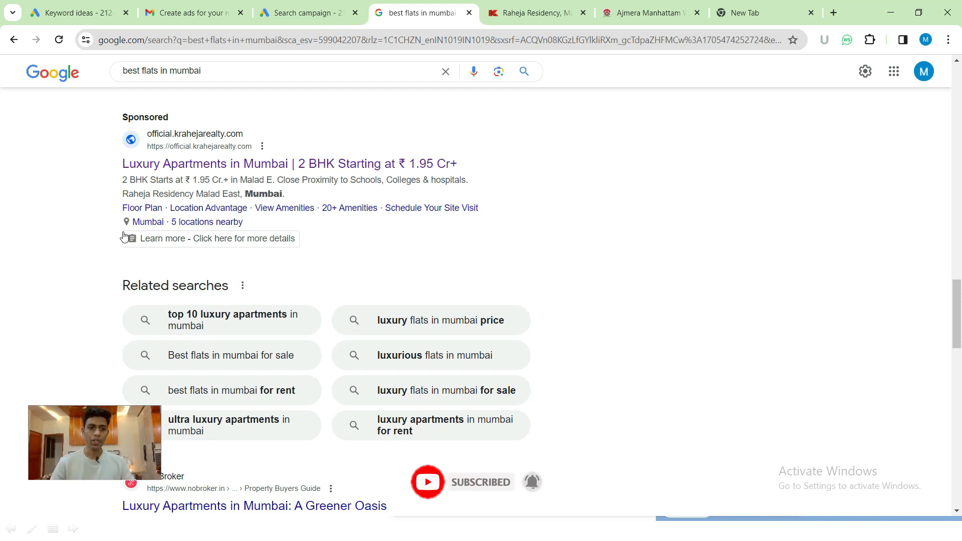
click(301, 12)
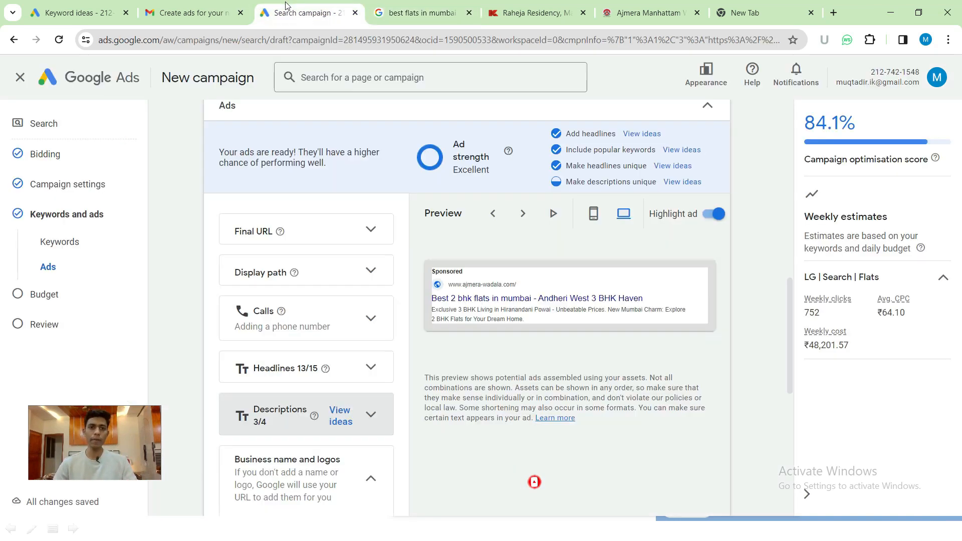